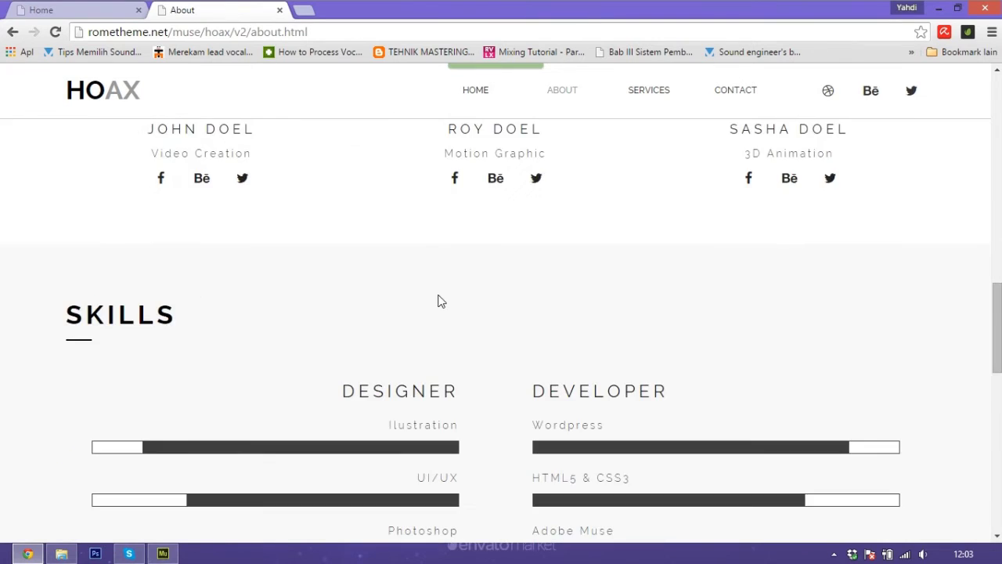
- Review the rest of the HOAX demo site's About page and its Services page
{"action": "scroll", "coordinate": [548, 348], "scroll_direction": "down", "scroll_amount": 3}
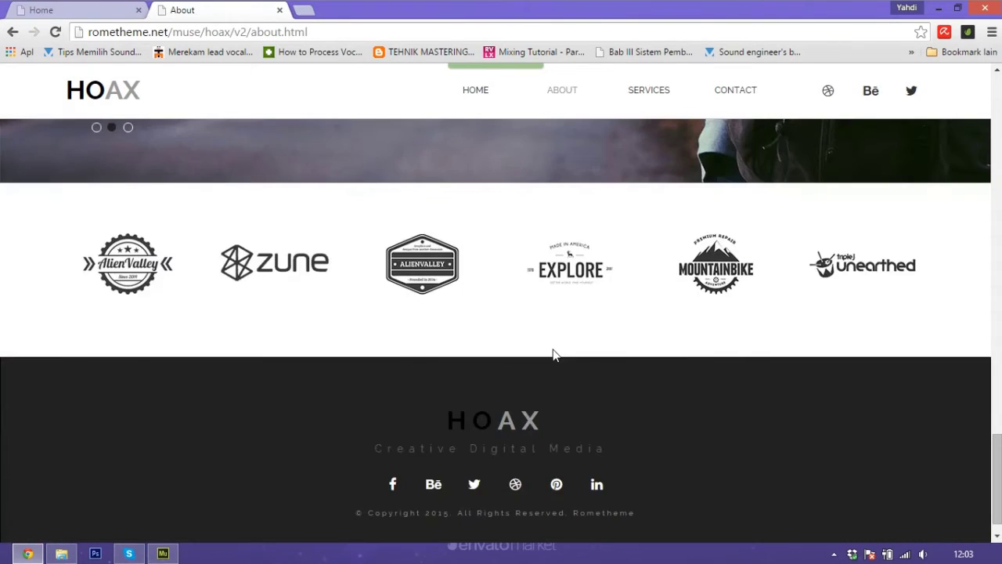
{"action": "scroll", "coordinate": [550, 353], "scroll_direction": "up", "scroll_amount": 1}
{"action": "left_click", "coordinate": [644, 101]}
{"action": "scroll", "coordinate": [566, 164], "scroll_direction": "down", "scroll_amount": 4}
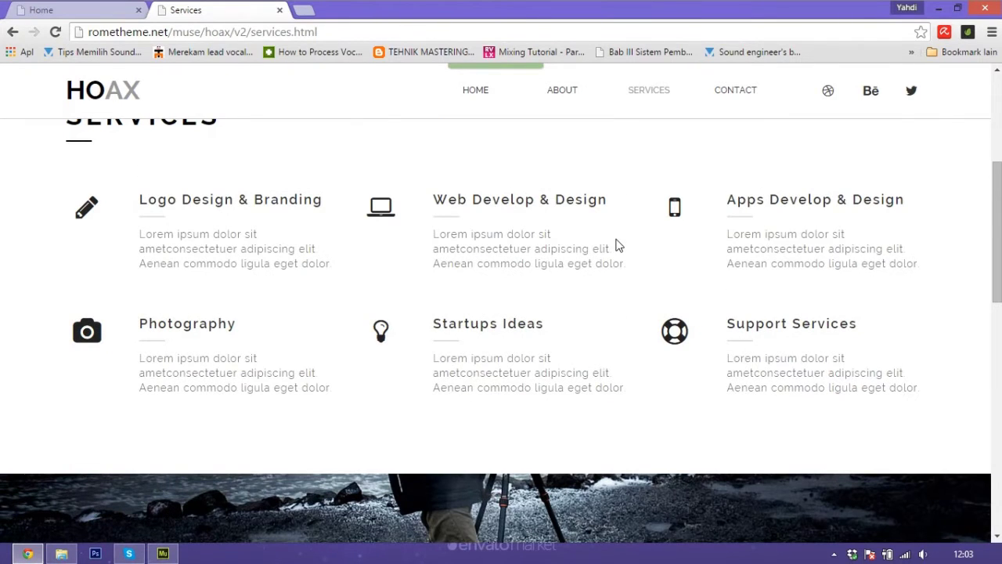
{"action": "scroll", "coordinate": [618, 245], "scroll_direction": "down", "scroll_amount": 3}
{"action": "scroll", "coordinate": [619, 246], "scroll_direction": "down", "scroll_amount": 7}
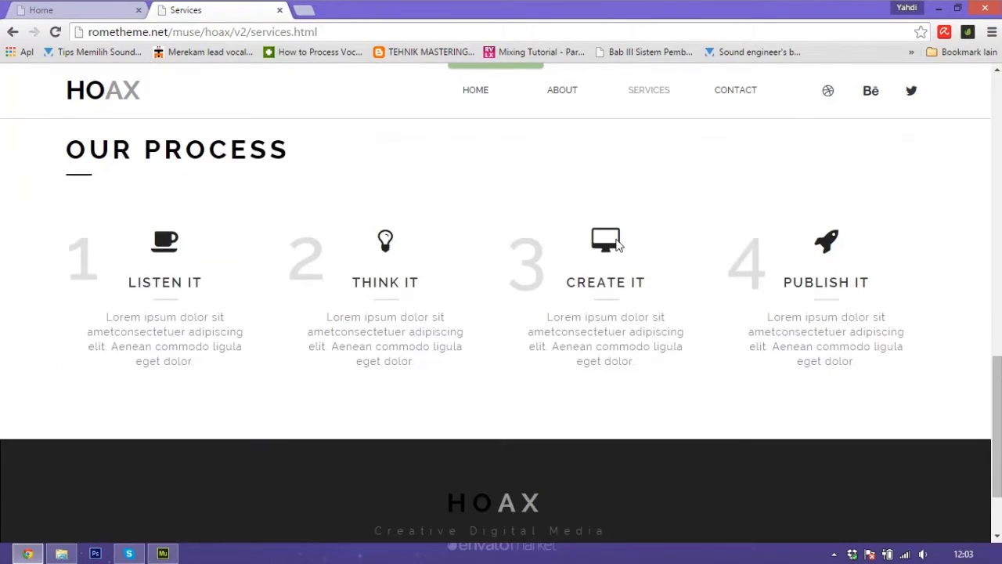
- Review the demo site's Contact page, including the map, contact details and message form
{"action": "left_click", "coordinate": [736, 93]}
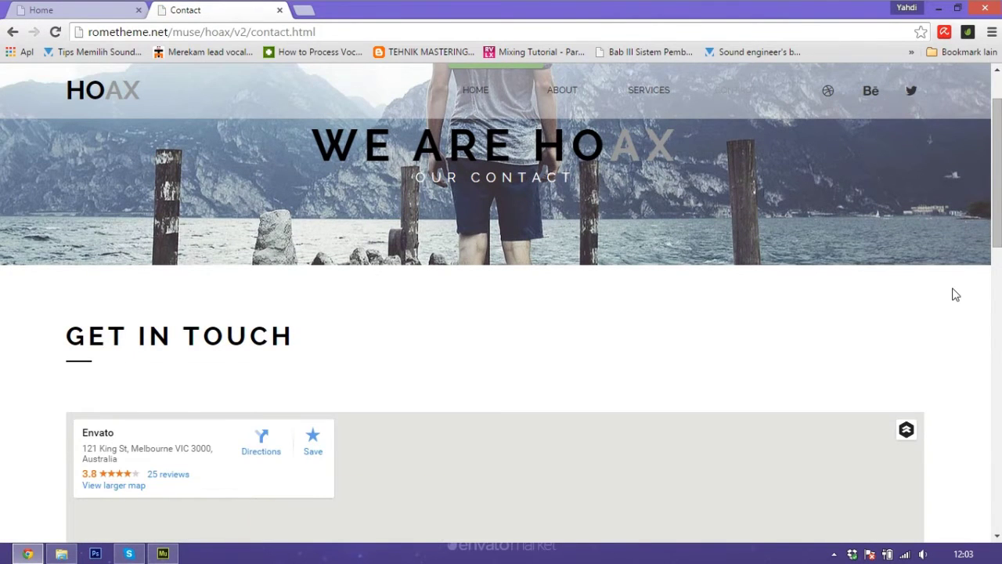
{"action": "scroll", "coordinate": [955, 295], "scroll_direction": "down", "scroll_amount": 2}
{"action": "scroll", "coordinate": [955, 294], "scroll_direction": "down", "scroll_amount": 7}
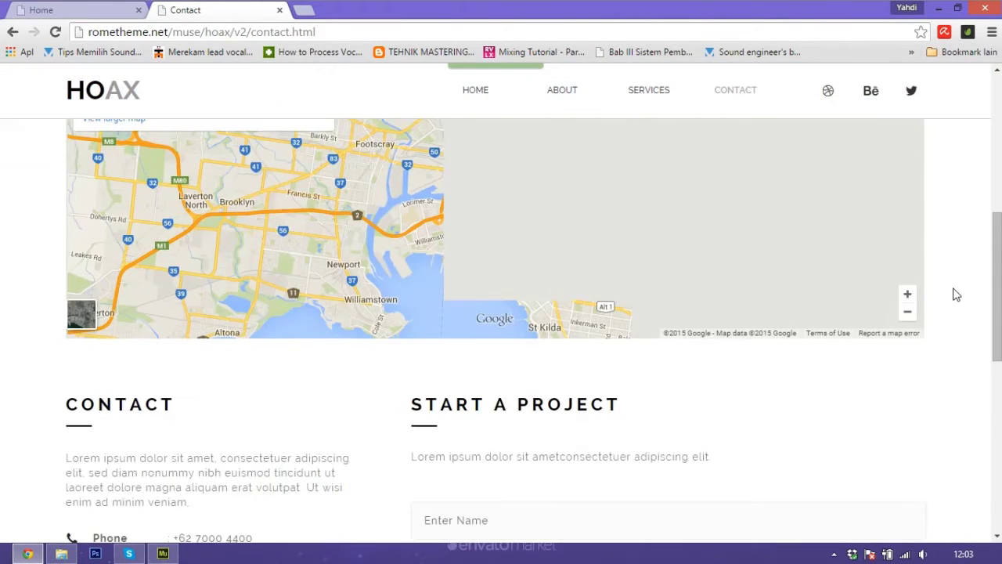
{"action": "scroll", "coordinate": [955, 295], "scroll_direction": "down", "scroll_amount": 1}
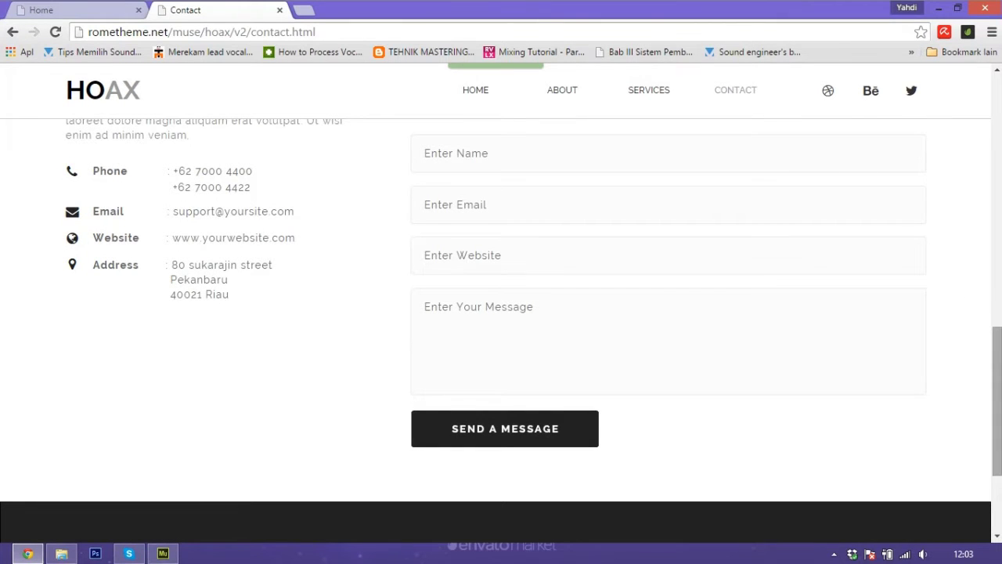
{"action": "scroll", "coordinate": [501, 303], "scroll_direction": "up", "scroll_amount": 15}
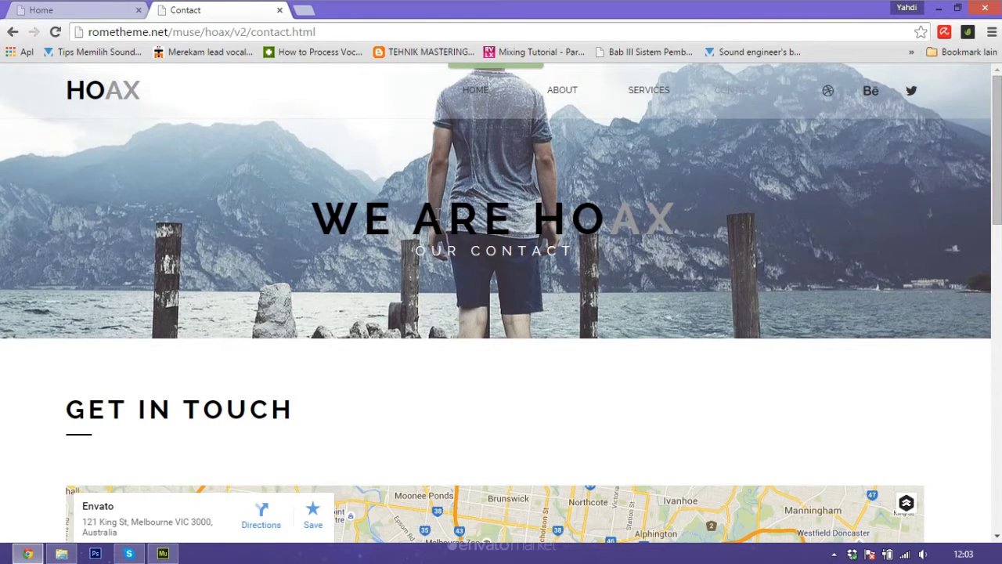
- Return to the demo site's Home page and look over its opening section
{"action": "left_click", "coordinate": [479, 91]}
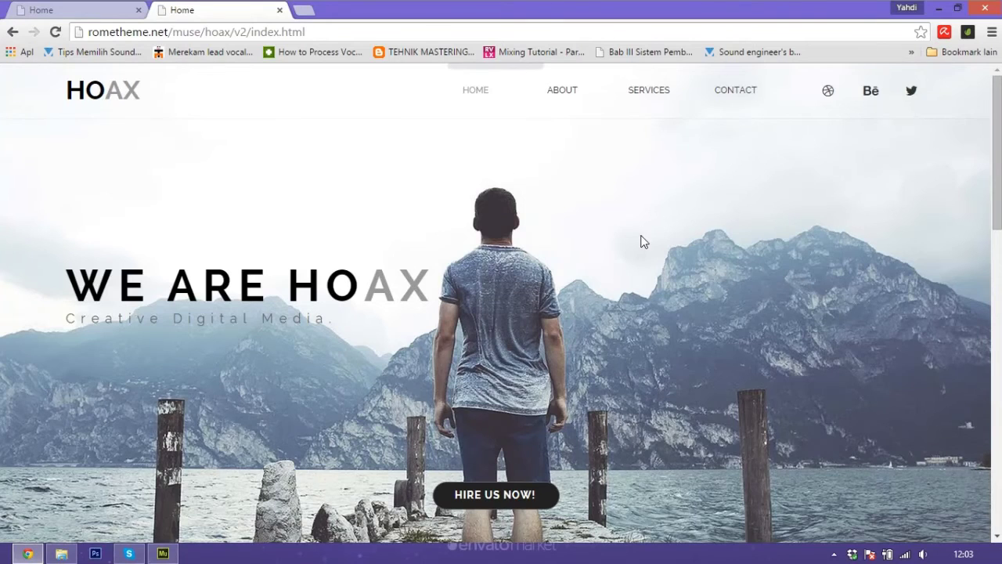
{"action": "scroll", "coordinate": [580, 251], "scroll_direction": "down", "scroll_amount": 3}
{"action": "scroll", "coordinate": [580, 251], "scroll_direction": "up", "scroll_amount": 3}
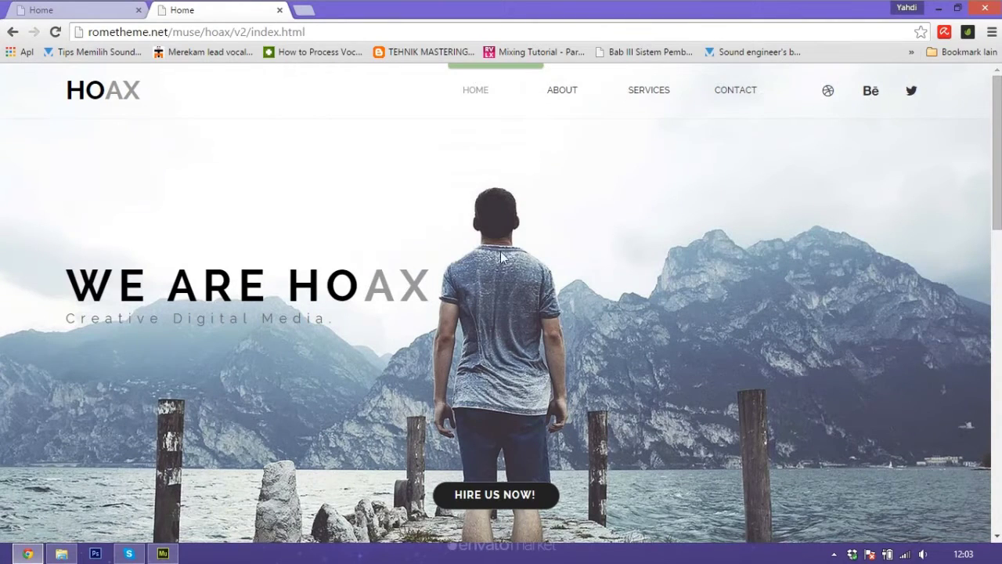
- Switch to File Explorer, open the Hoax - Creative Multipurpose folder and select its muse subfolder
{"action": "left_click", "coordinate": [61, 554]}
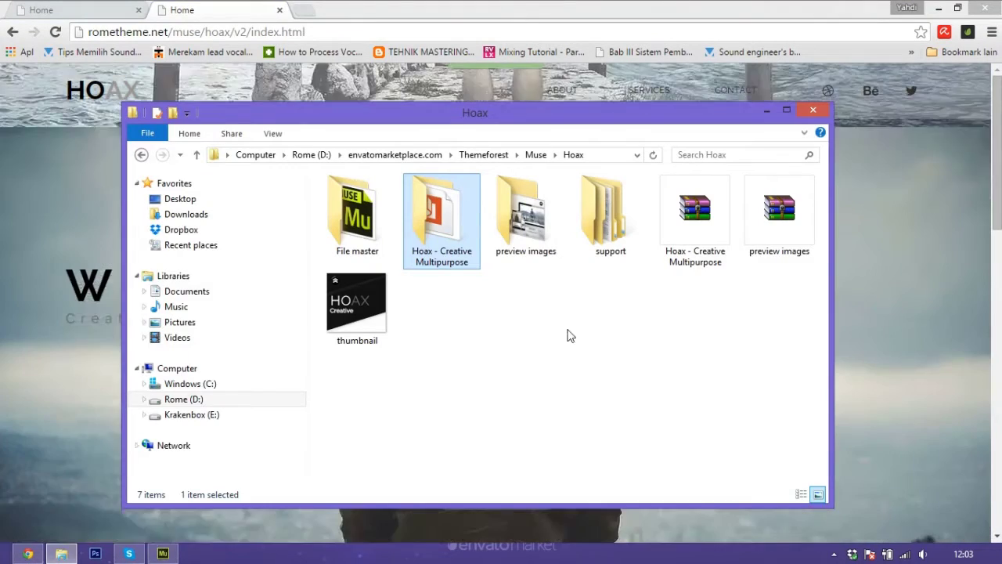
{"action": "left_click", "coordinate": [497, 340]}
{"action": "mouse_move", "coordinate": [441, 262]}
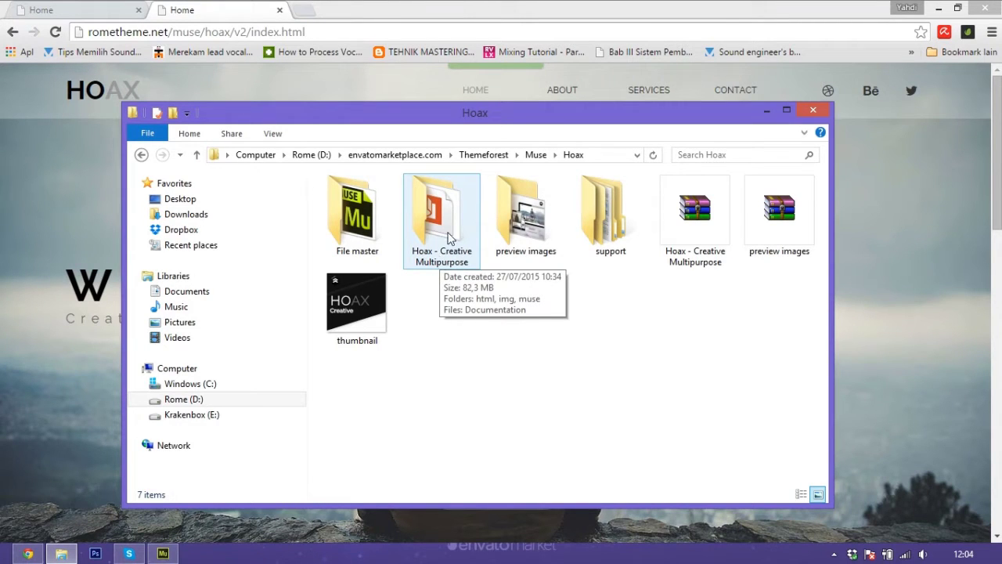
{"action": "double_click", "coordinate": [448, 236]}
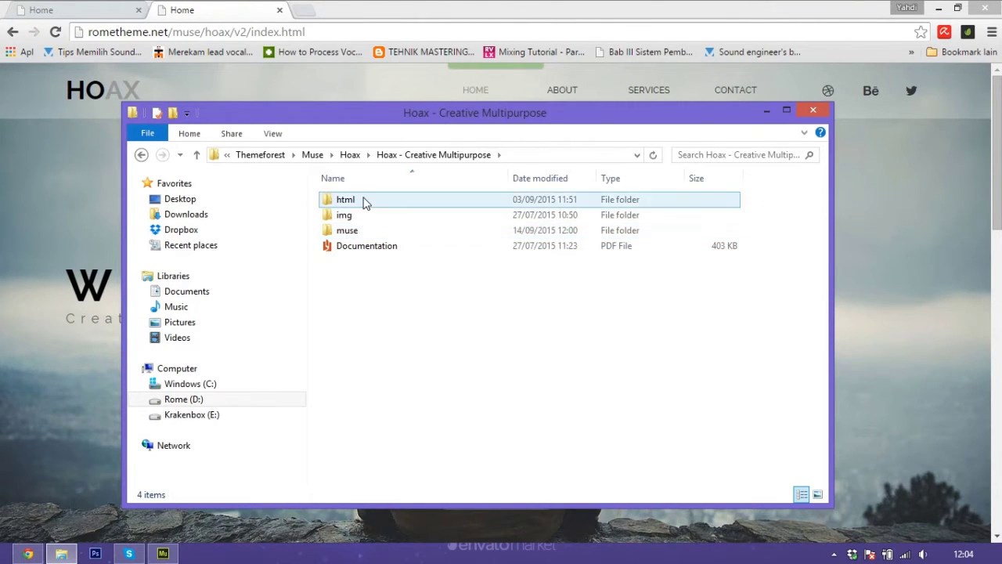
{"action": "left_click", "coordinate": [373, 213]}
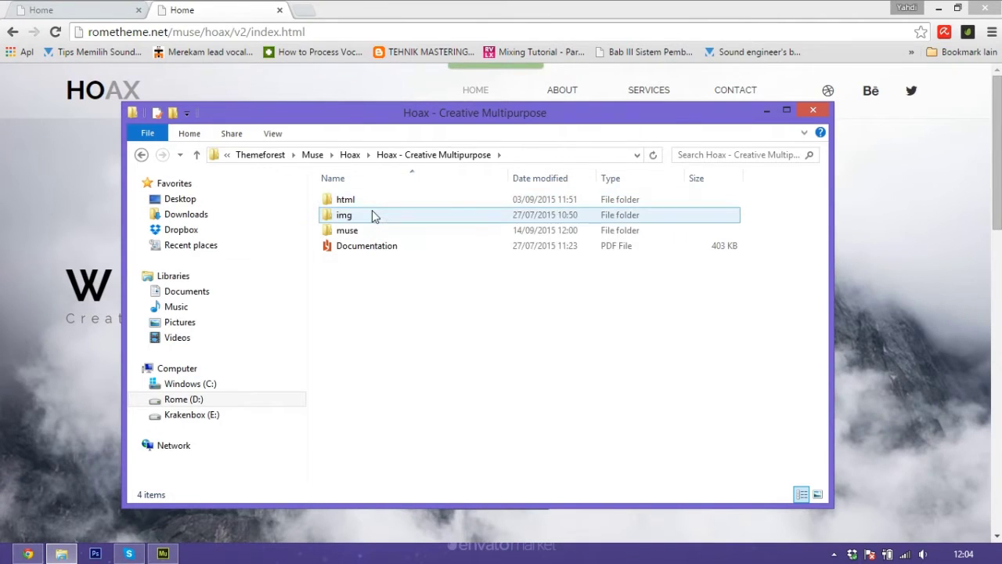
{"action": "left_click", "coordinate": [374, 231]}
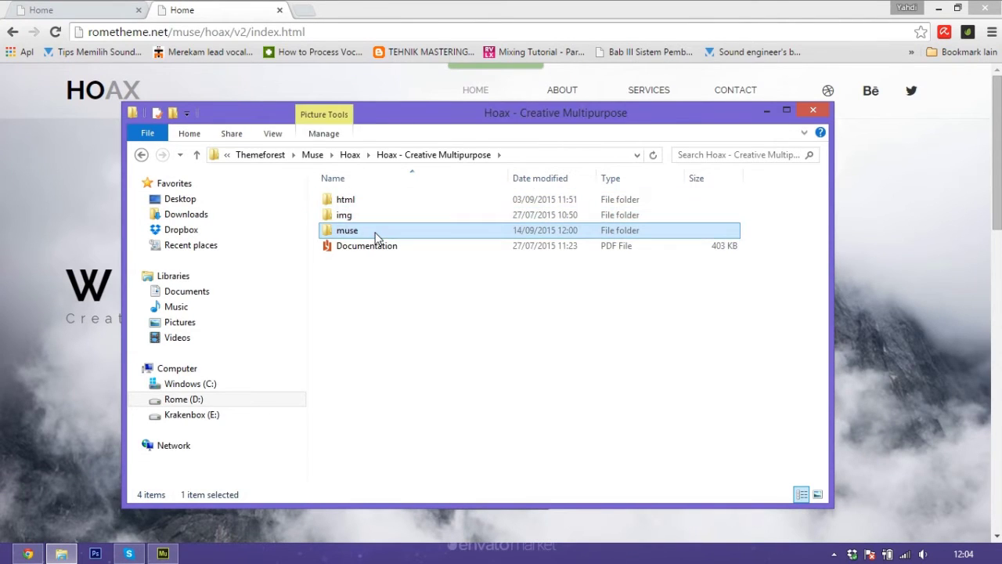
- Check the template files inside the muse folder and locate the Documentation file in the parent folder
{"action": "double_click", "coordinate": [374, 233]}
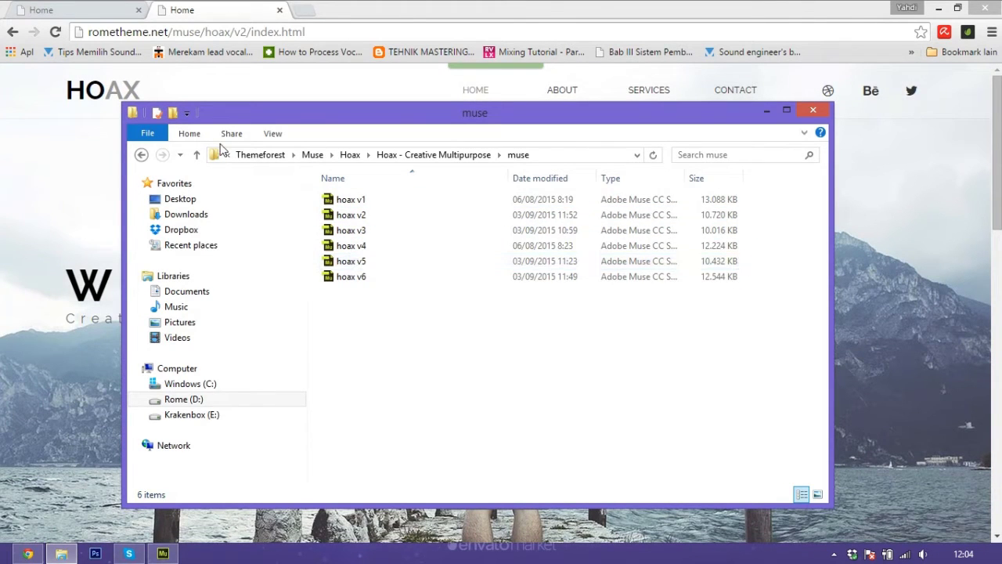
{"action": "left_click", "coordinate": [197, 156]}
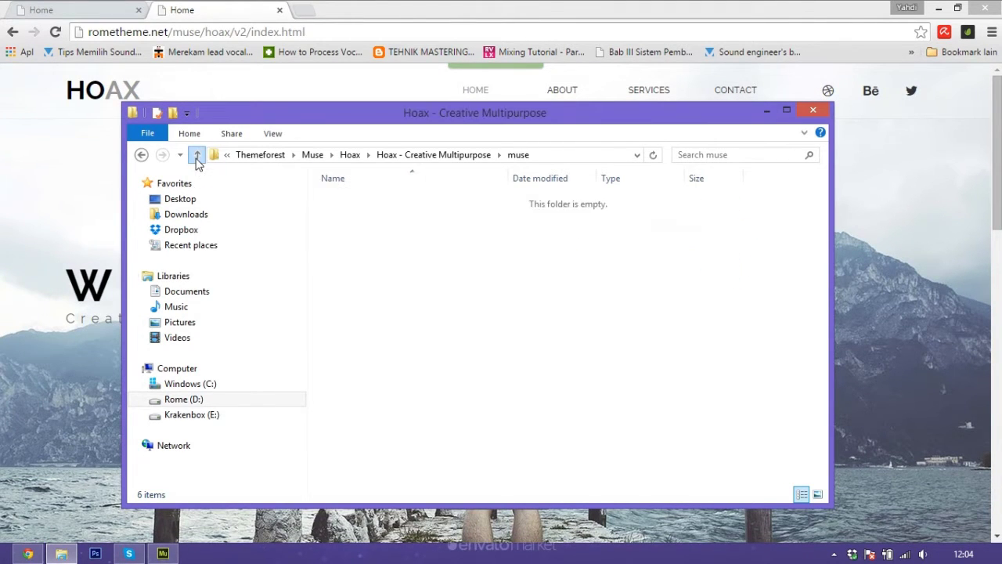
{"action": "left_click", "coordinate": [394, 245]}
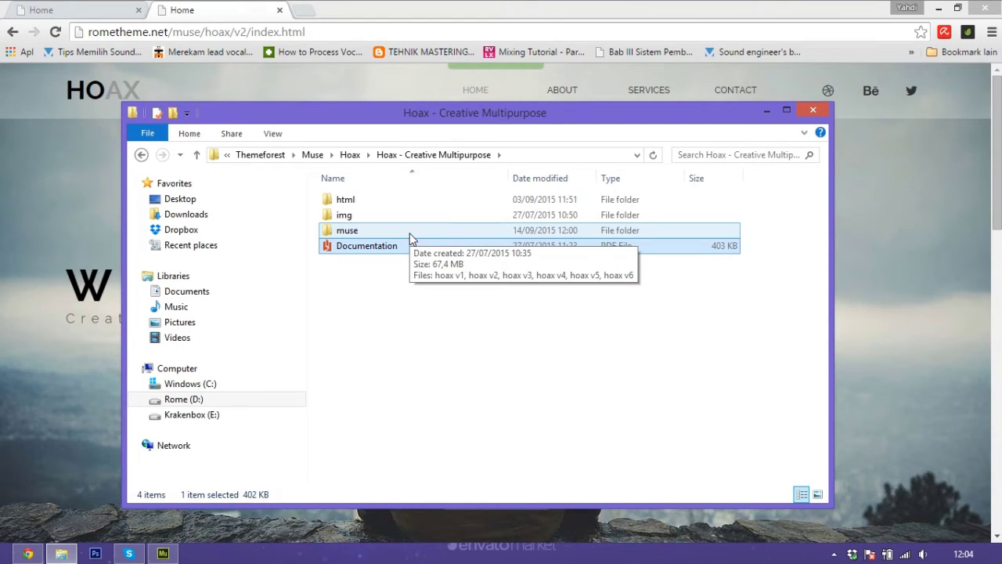
{"action": "left_click", "coordinate": [410, 233]}
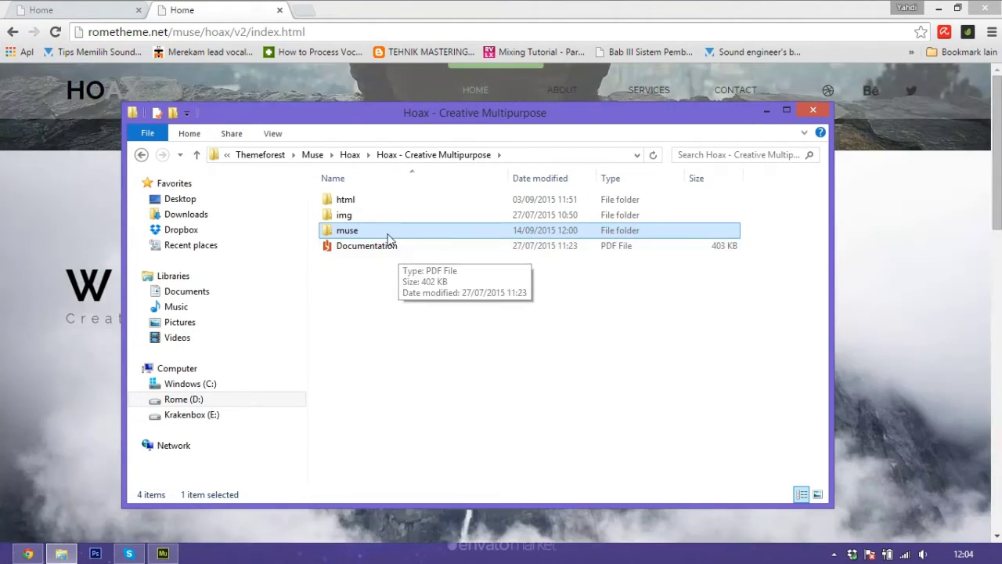
- Open the hoax v2 file from the muse folder in Adobe Muse without updating the modified assets
{"action": "double_click", "coordinate": [386, 232]}
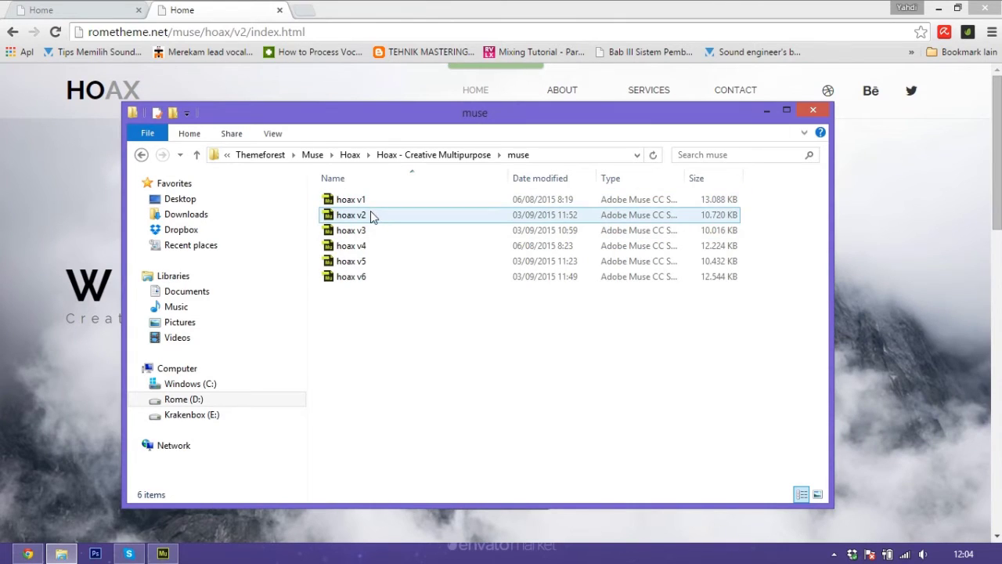
{"action": "double_click", "coordinate": [373, 217]}
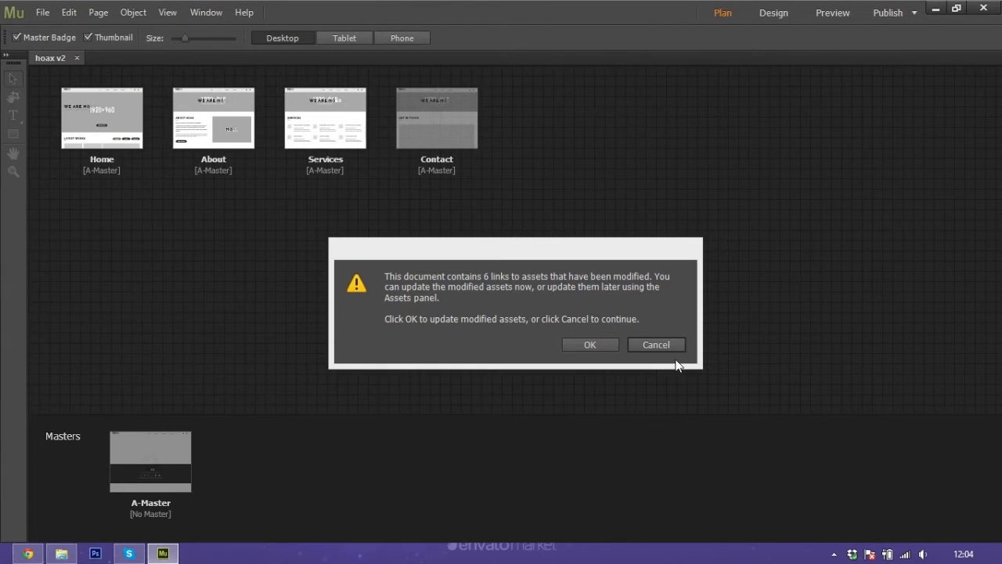
{"action": "left_click", "coordinate": [673, 349]}
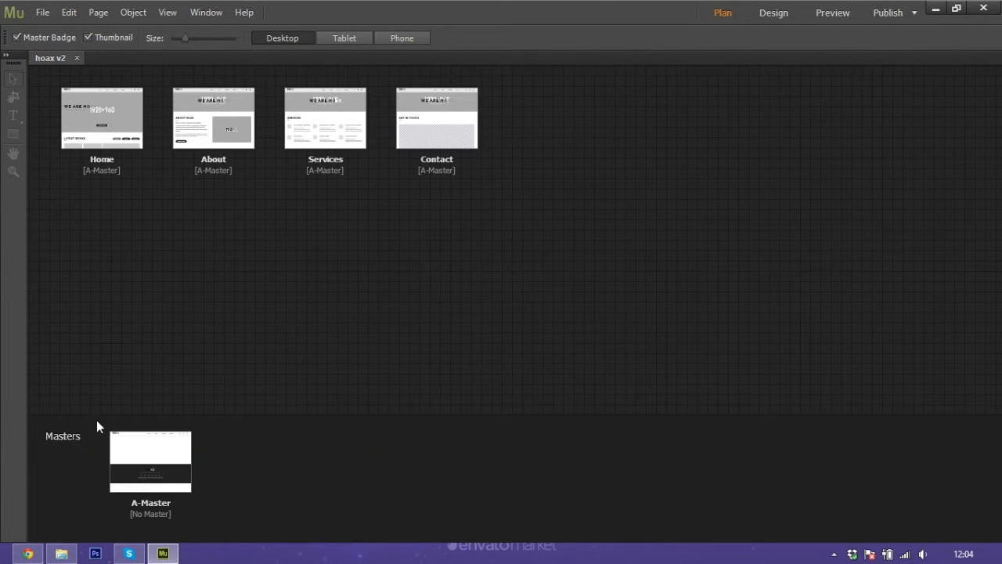
- Open the A-Master page for editing and select the HOAX logo text frame in its header
{"action": "double_click", "coordinate": [144, 458]}
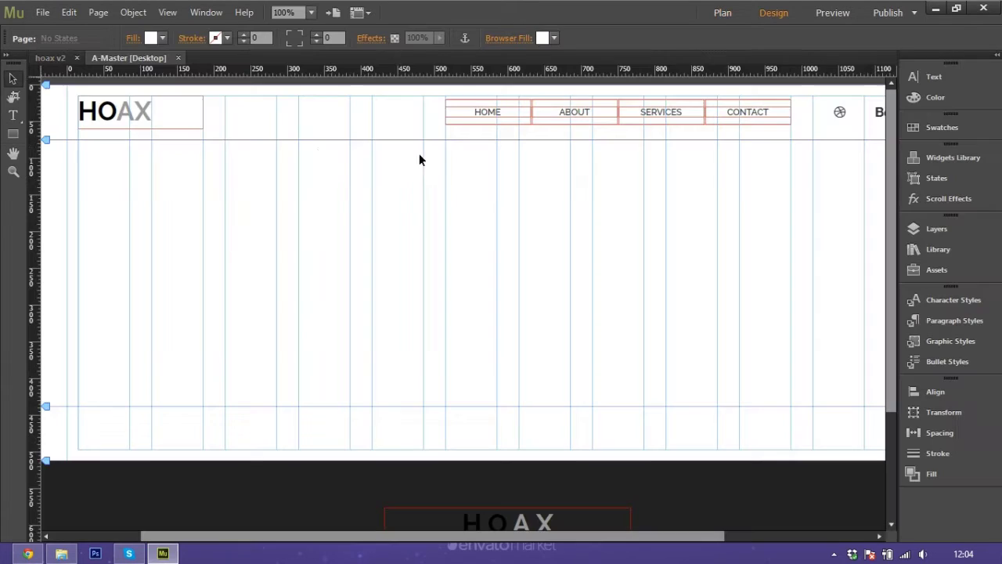
{"action": "left_click", "coordinate": [394, 242], "text": "ctrl+alt"}
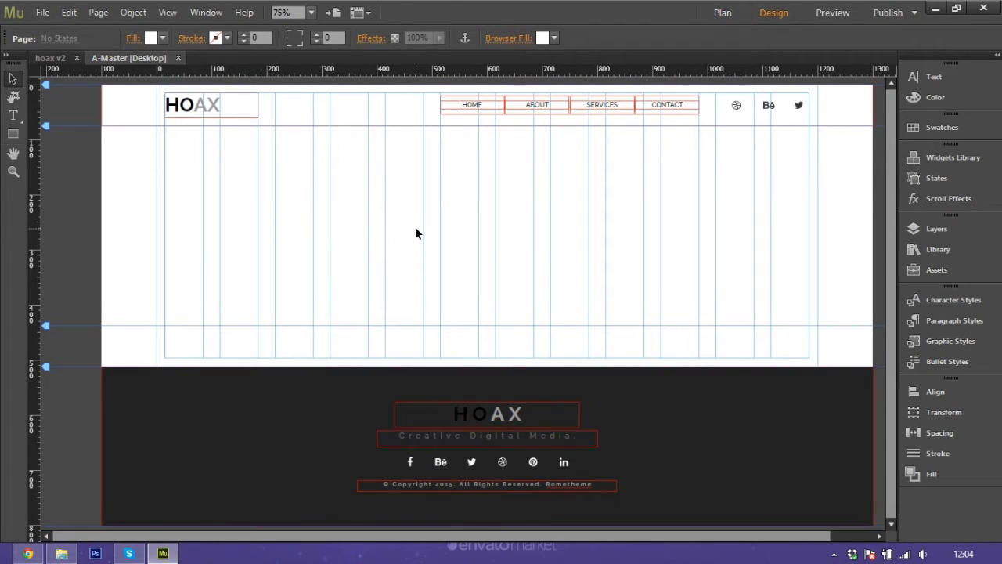
{"action": "left_click", "coordinate": [235, 107]}
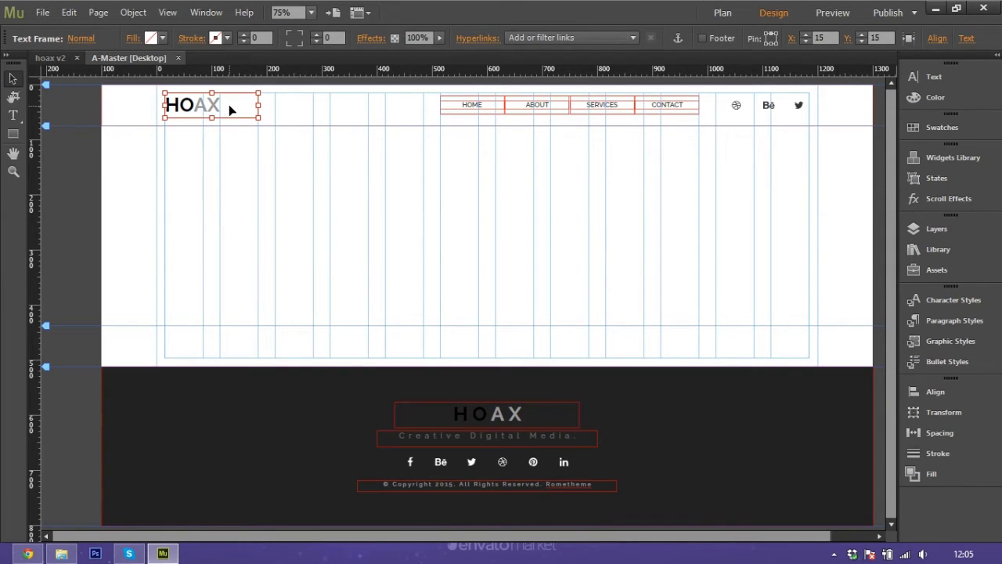
- Examine the text editing and fill image options of the header's HOAX logo text frame
{"action": "double_click", "coordinate": [229, 104]}
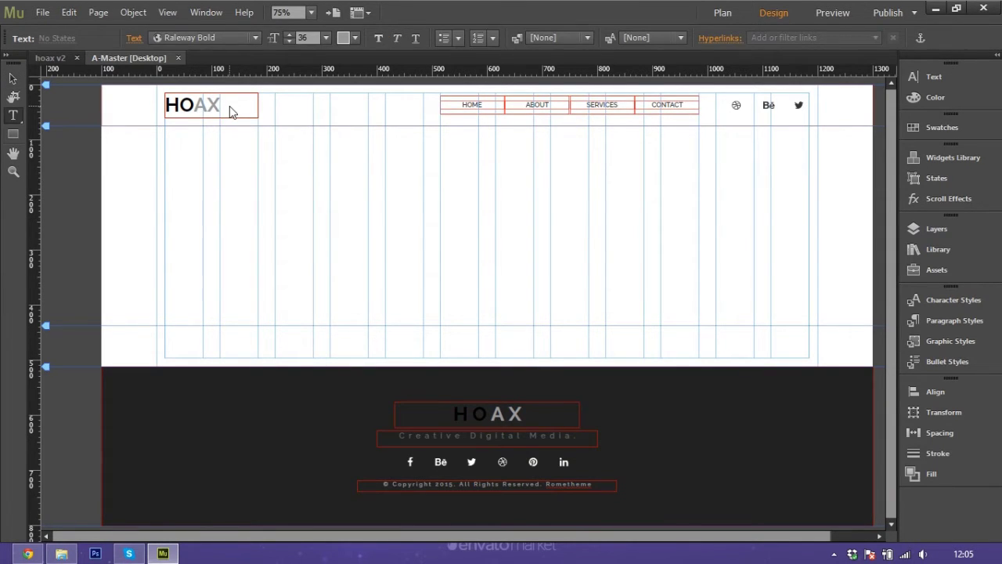
{"action": "left_click", "coordinate": [13, 78]}
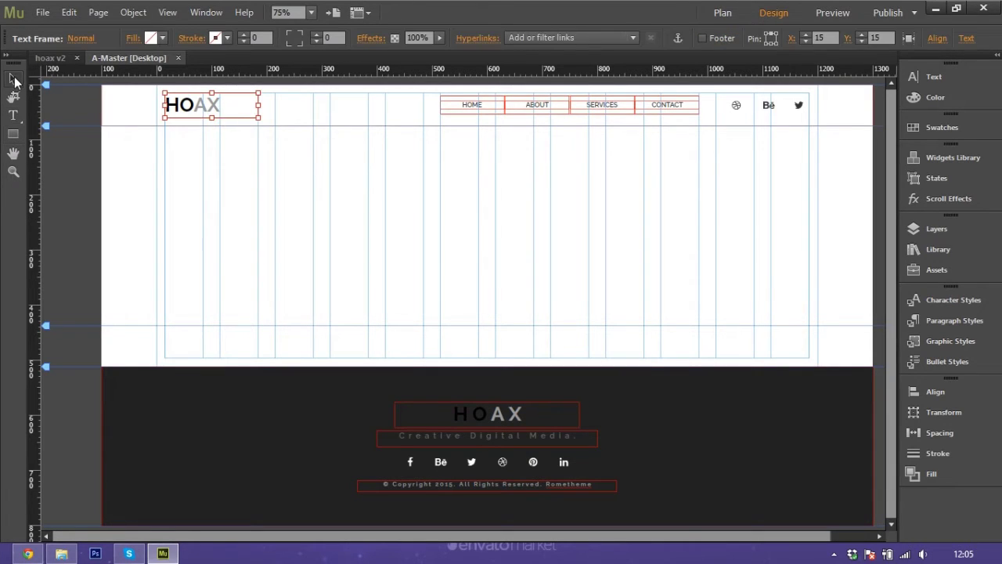
{"action": "double_click", "coordinate": [227, 109]}
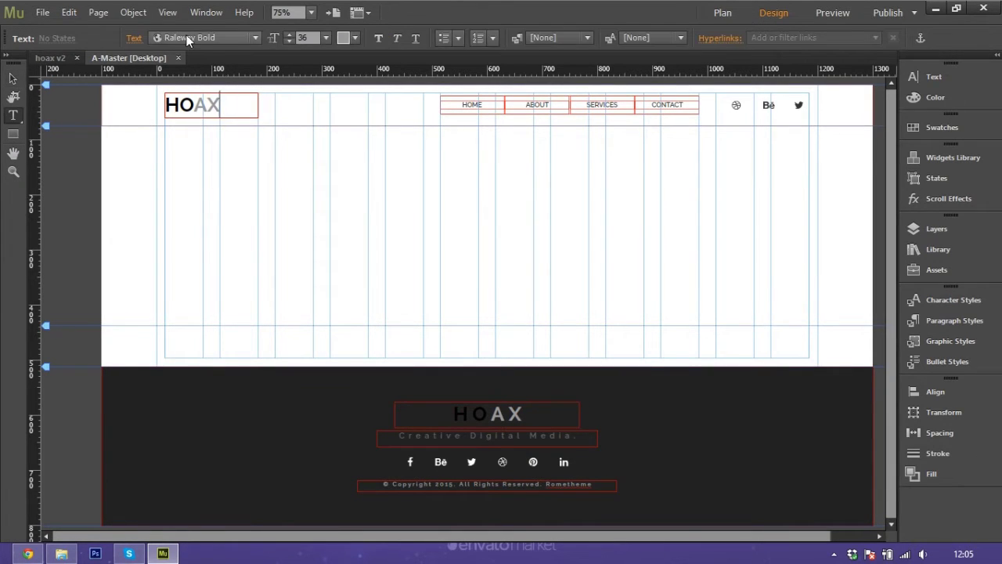
{"action": "left_click", "coordinate": [13, 78]}
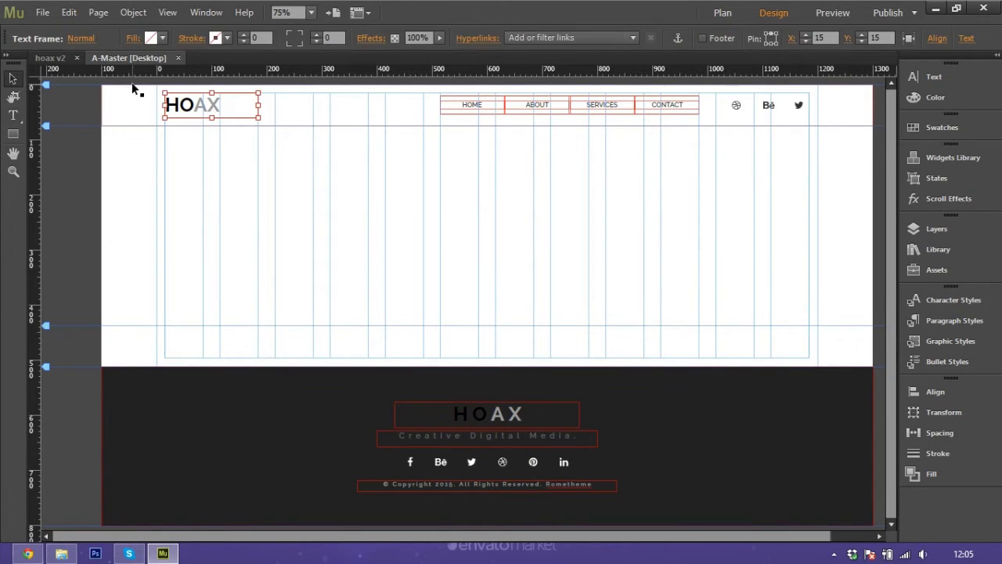
{"action": "left_click", "coordinate": [134, 40]}
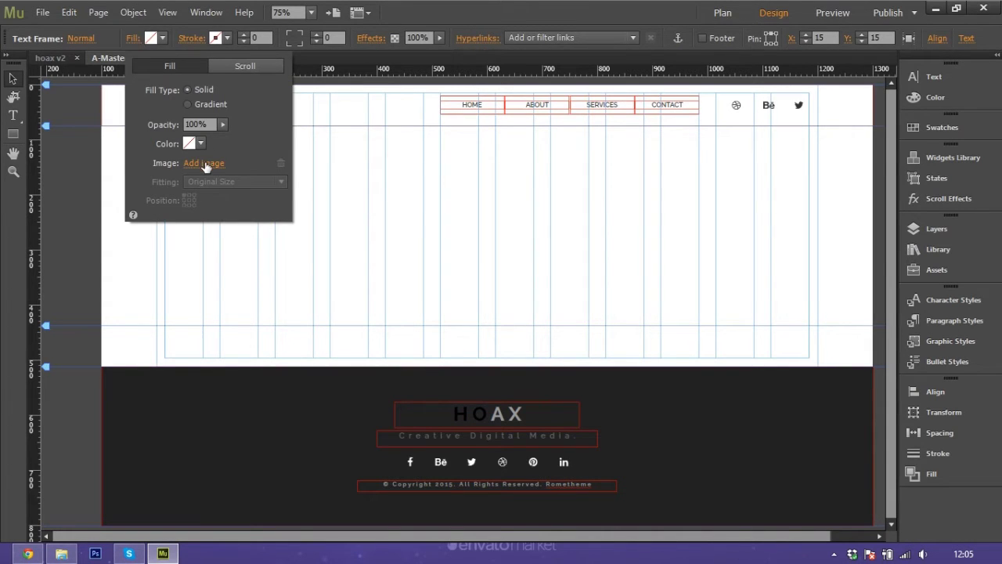
{"action": "left_click", "coordinate": [246, 135]}
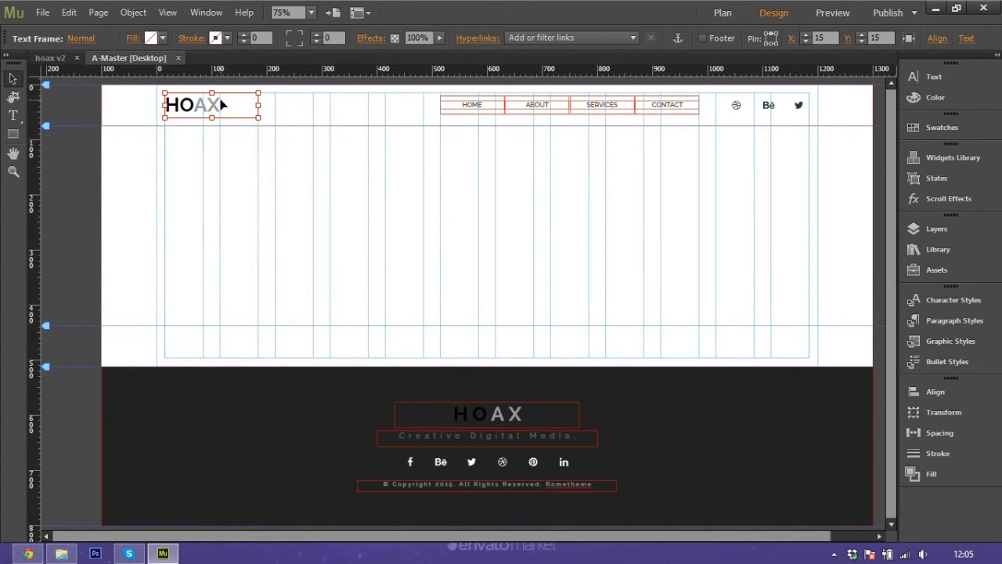
{"action": "double_click", "coordinate": [219, 105]}
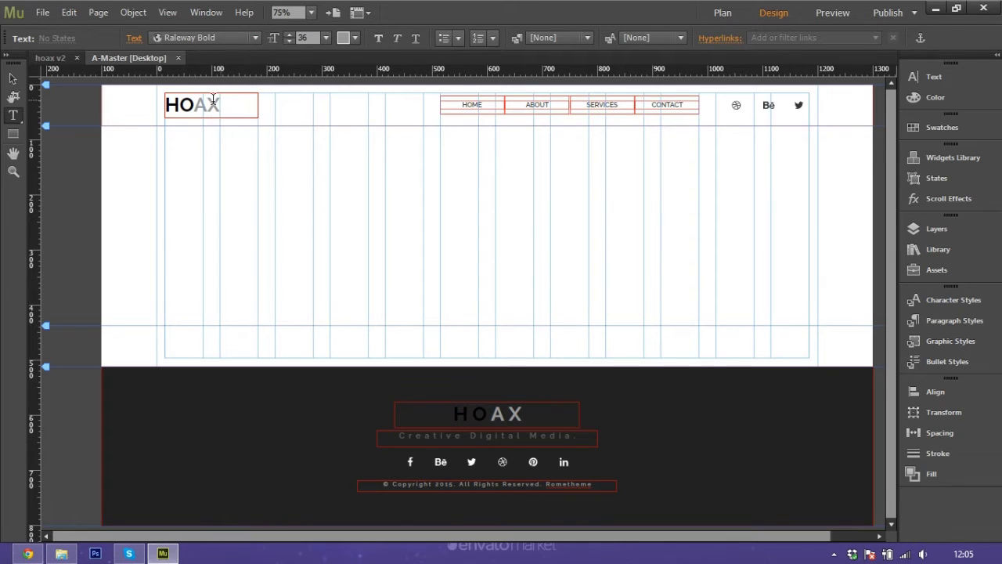
{"action": "left_click", "coordinate": [12, 79]}
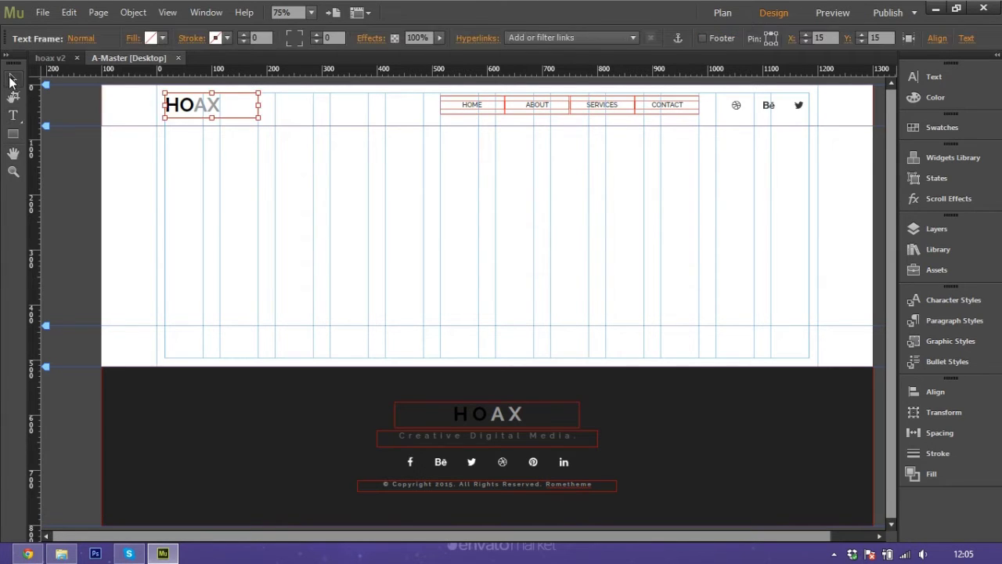
{"action": "left_click", "coordinate": [432, 228]}
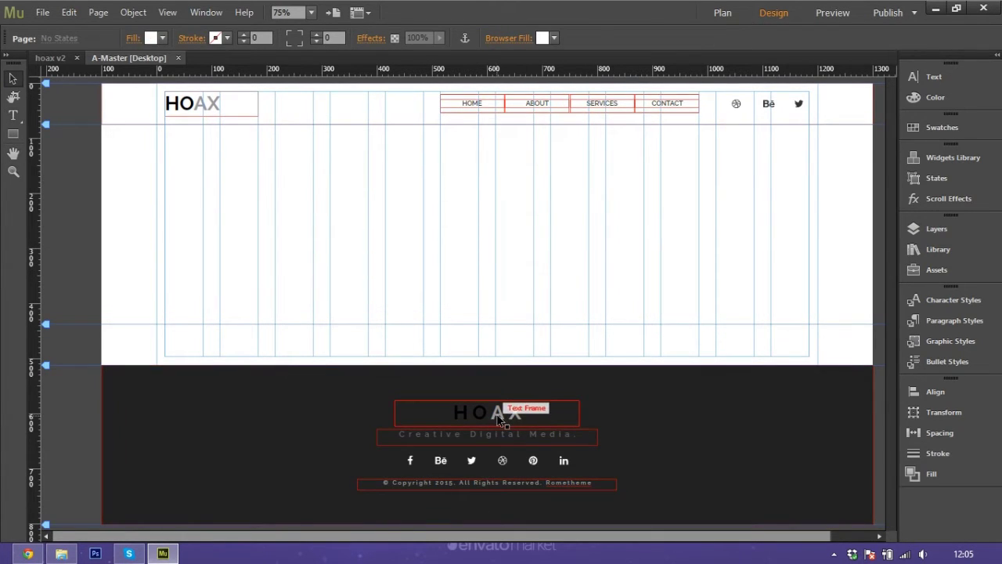
- Inspect the available hyperlink targets for the footer's Facebook icon without assigning a link
{"action": "left_click", "coordinate": [416, 461]}
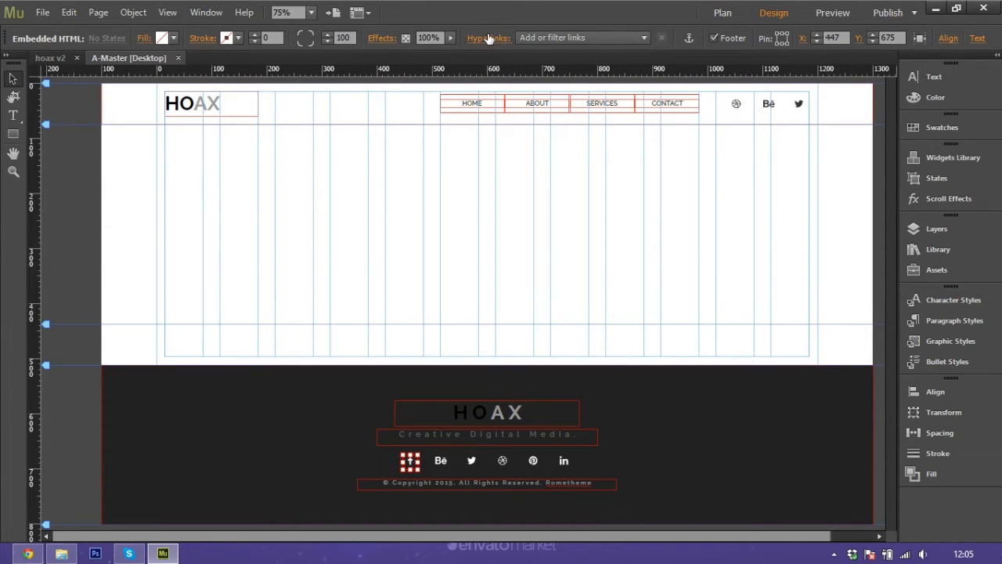
{"action": "left_click", "coordinate": [548, 37]}
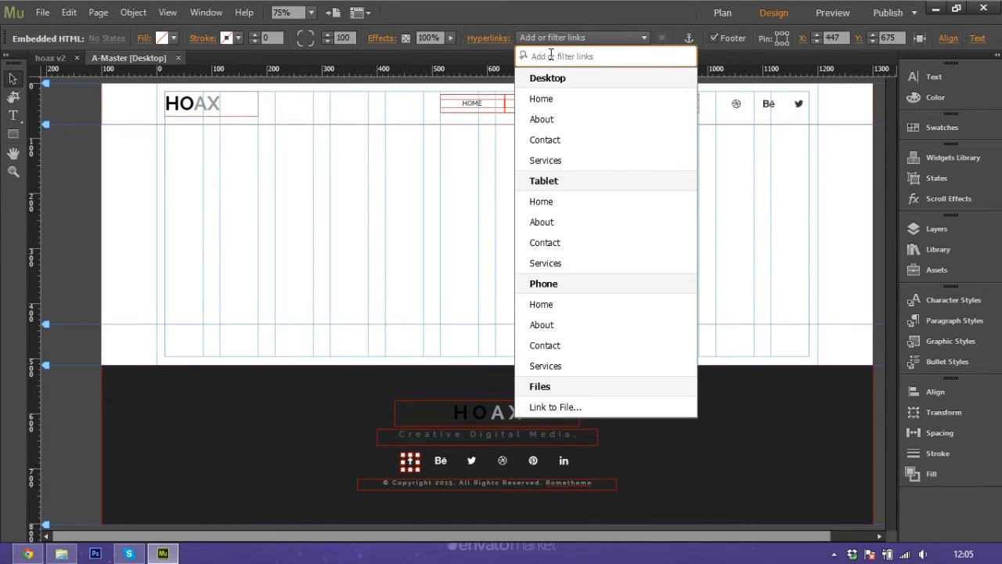
{"action": "left_click", "coordinate": [457, 170]}
{"action": "left_click", "coordinate": [455, 170]}
- Inspect the header's background rectangle, navigation menu and Dribbble icon on the master page
{"action": "left_click", "coordinate": [486, 105]}
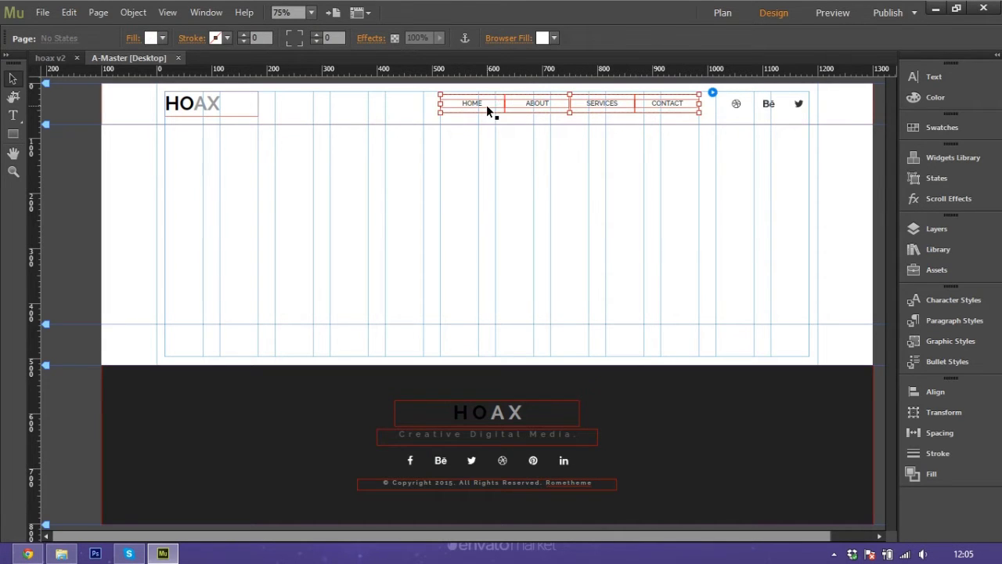
{"action": "left_click", "coordinate": [487, 104]}
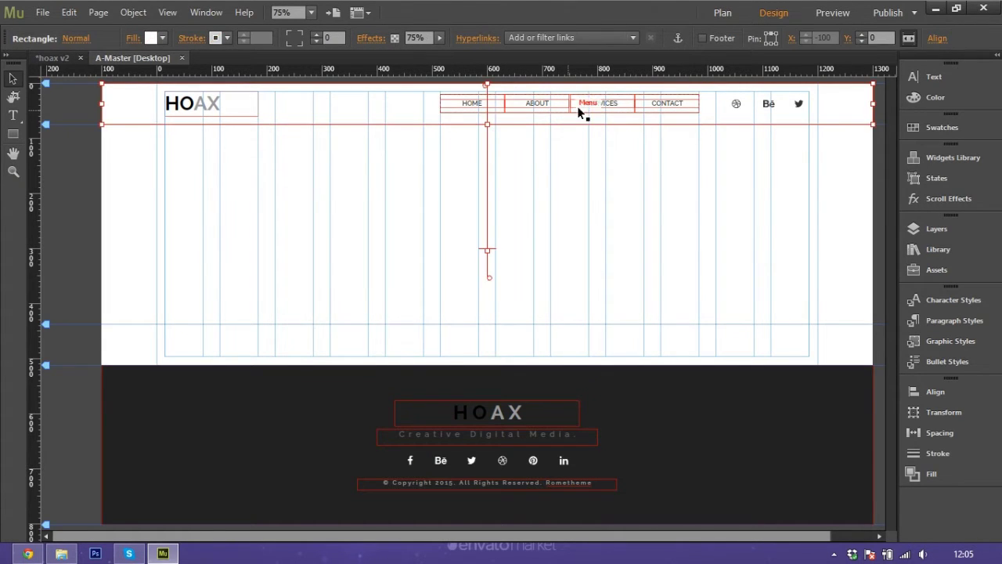
{"action": "left_click", "coordinate": [633, 105]}
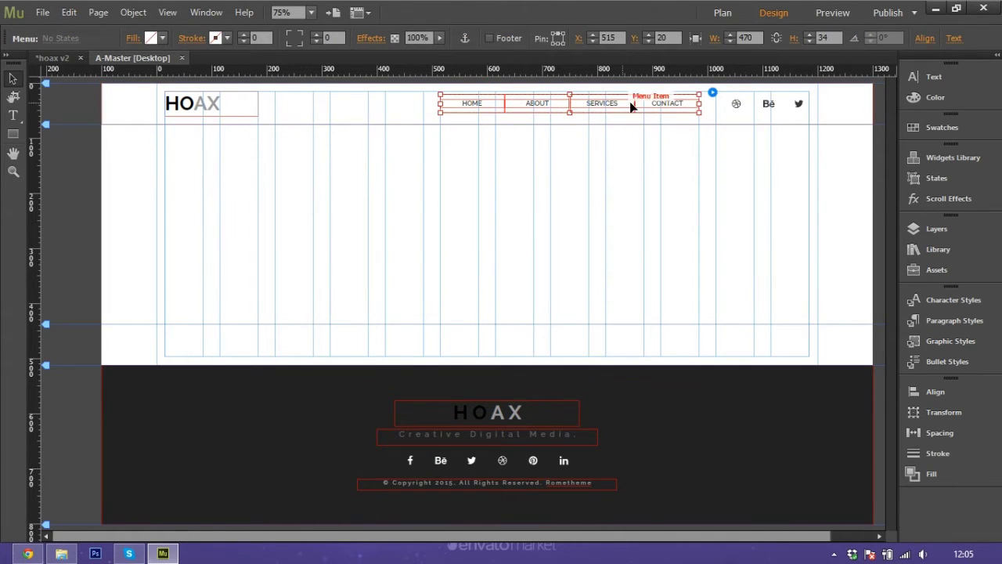
{"action": "left_click", "coordinate": [739, 107]}
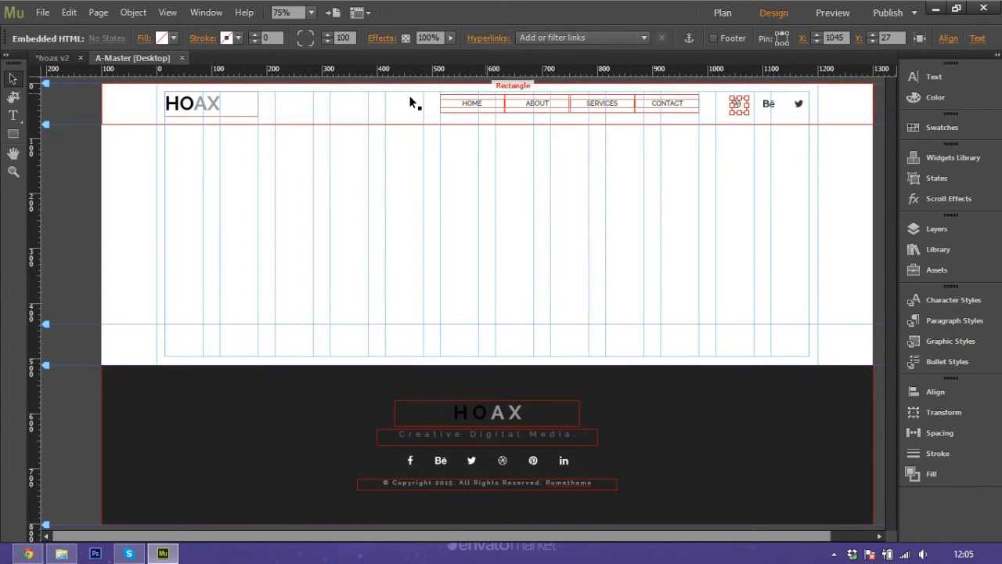
- Open the desktop Home page from the site plan and show it at 50% zoom
{"action": "left_click", "coordinate": [65, 58]}
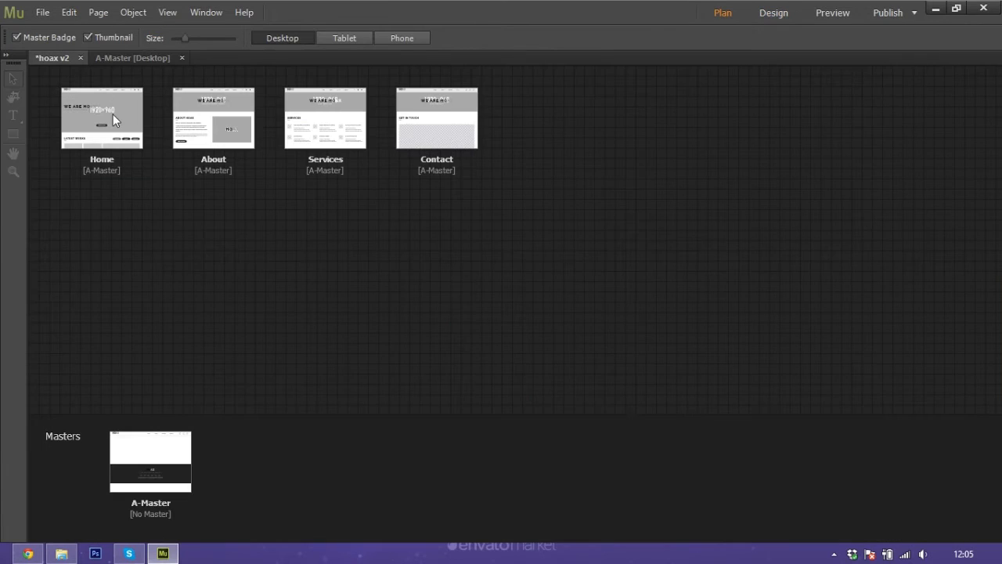
{"action": "mouse_move", "coordinate": [109, 113]}
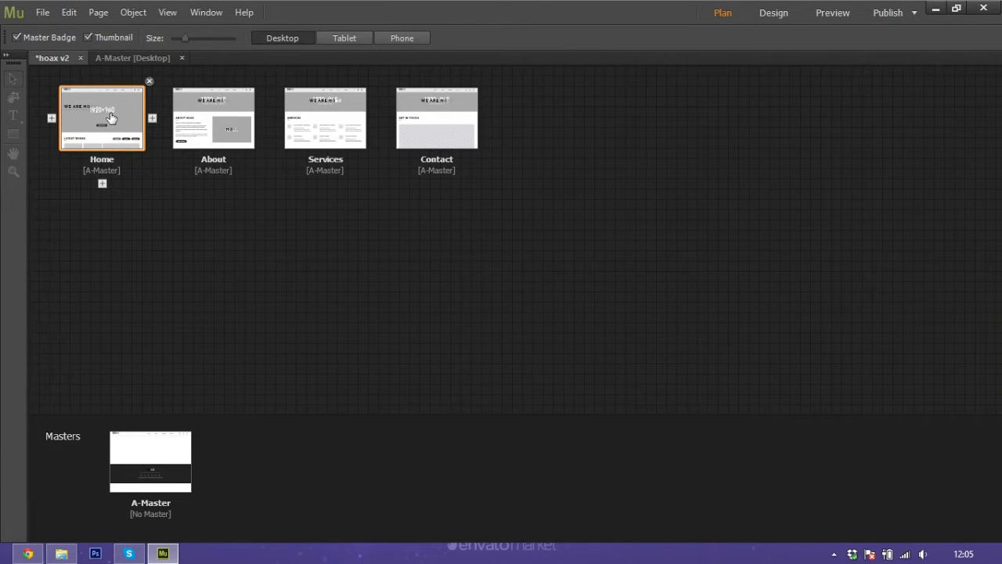
{"action": "double_click", "coordinate": [111, 117]}
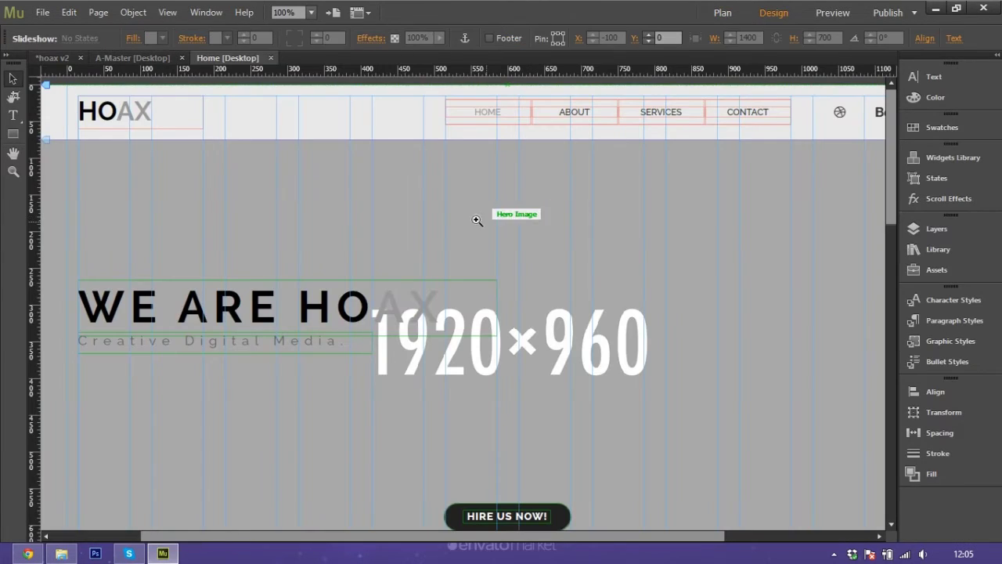
{"action": "key", "text": "ctrl+minus"}
{"action": "key", "text": "ctrl+minus"}
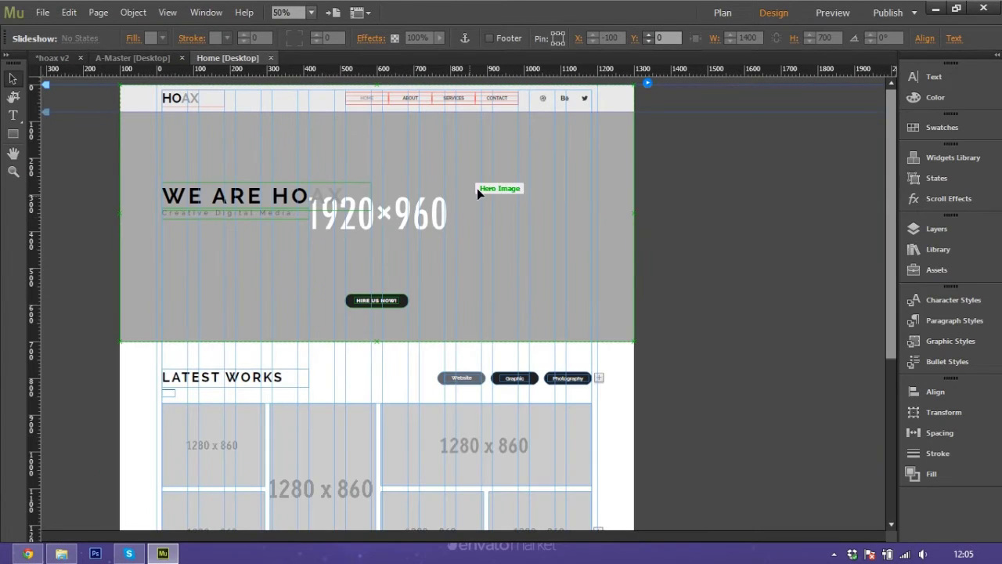
{"action": "left_click", "coordinate": [694, 199]}
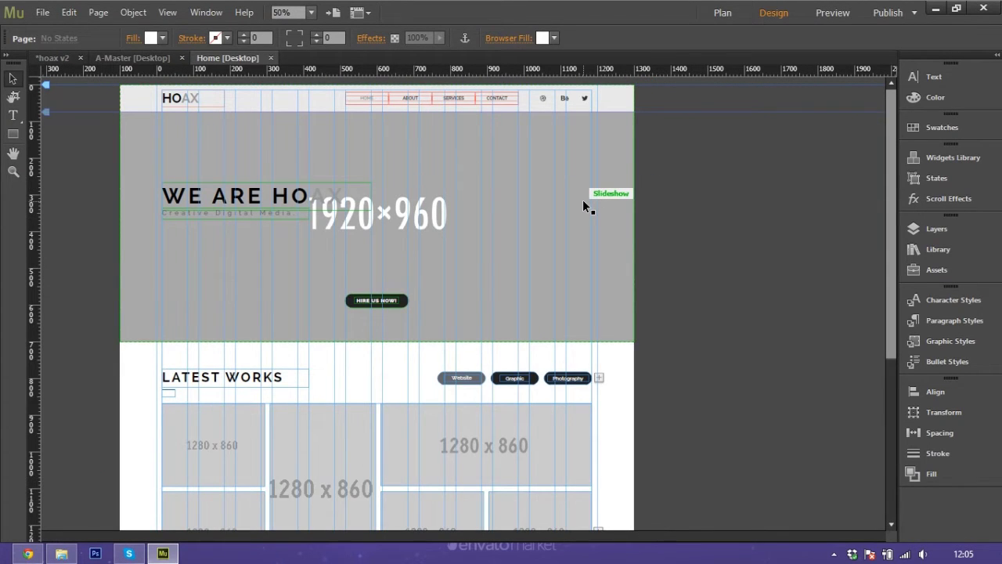
- Review the options of the Home page's hero slideshow
{"action": "left_click", "coordinate": [542, 181]}
{"action": "left_click", "coordinate": [649, 83]}
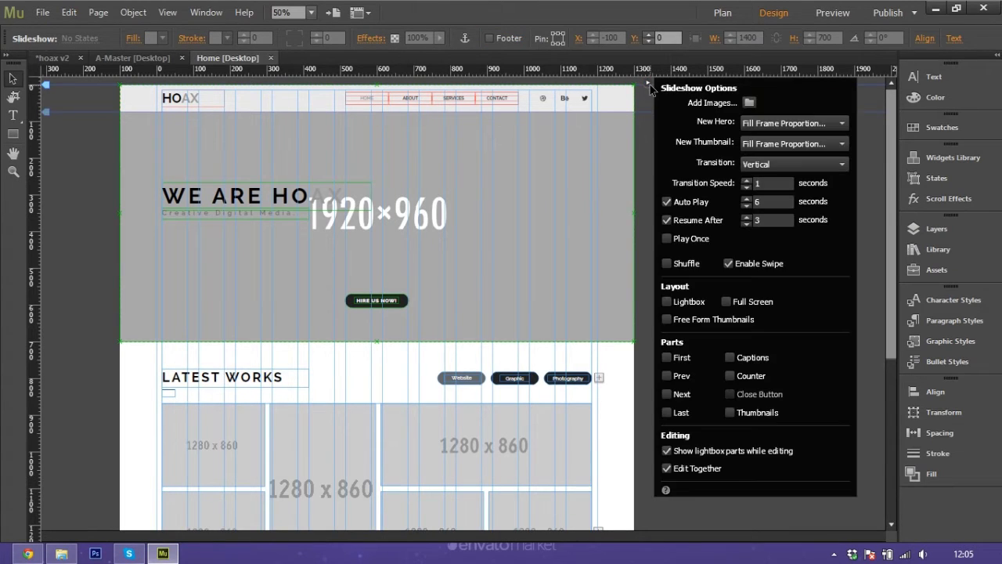
{"action": "left_click", "coordinate": [646, 170]}
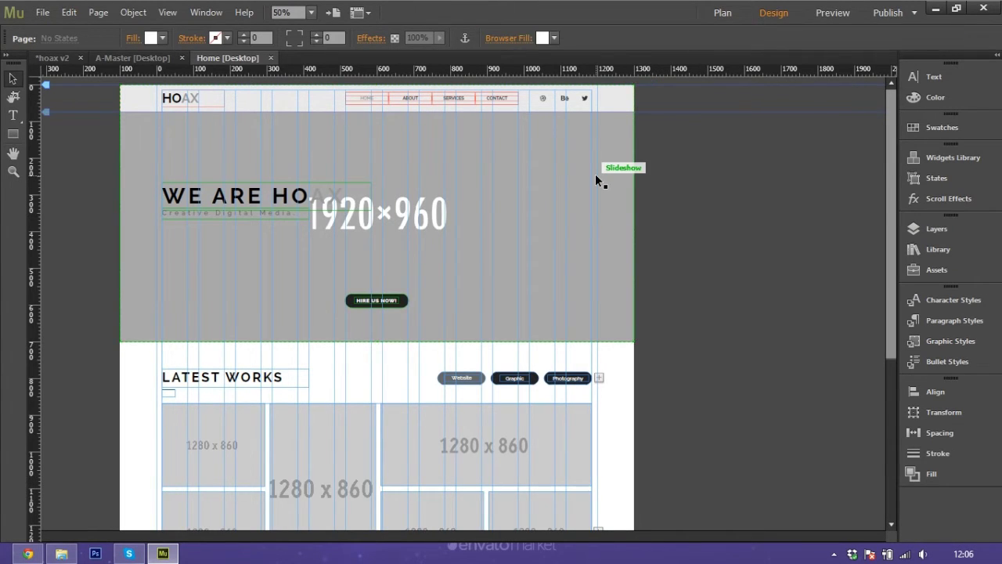
- Add the images homeslide_4, homeslide_5 and homeslide_6 from the homeslide folder to the hero slideshow
{"action": "left_click", "coordinate": [596, 176]}
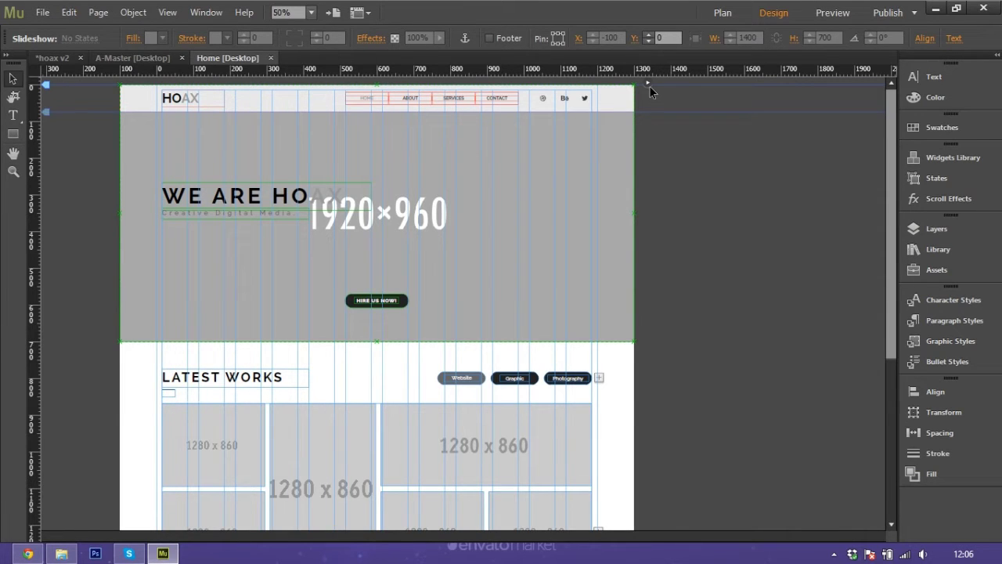
{"action": "left_click", "coordinate": [648, 84]}
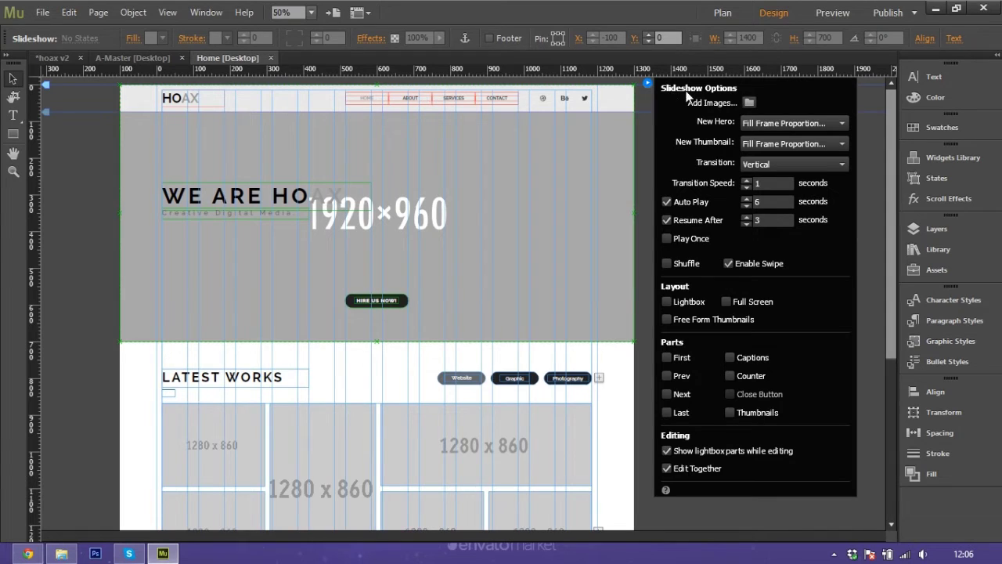
{"action": "left_click", "coordinate": [750, 102]}
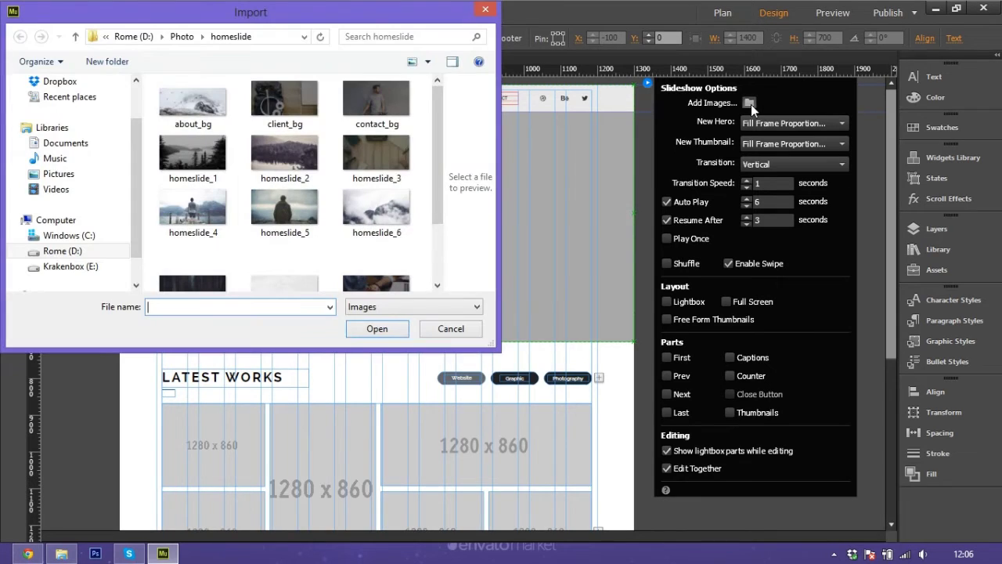
{"action": "left_click", "coordinate": [194, 209]}
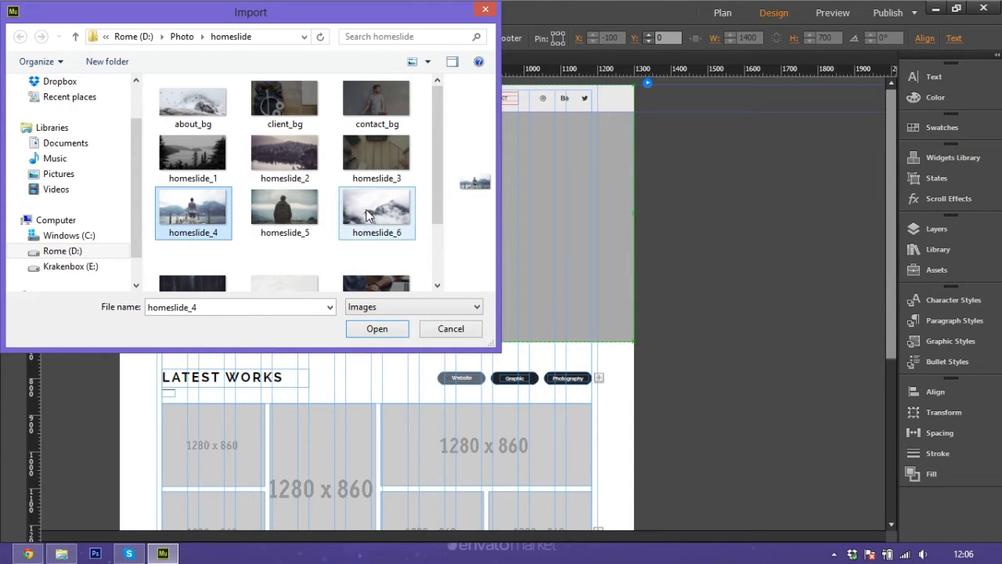
{"action": "left_click", "coordinate": [368, 216], "text": "shift"}
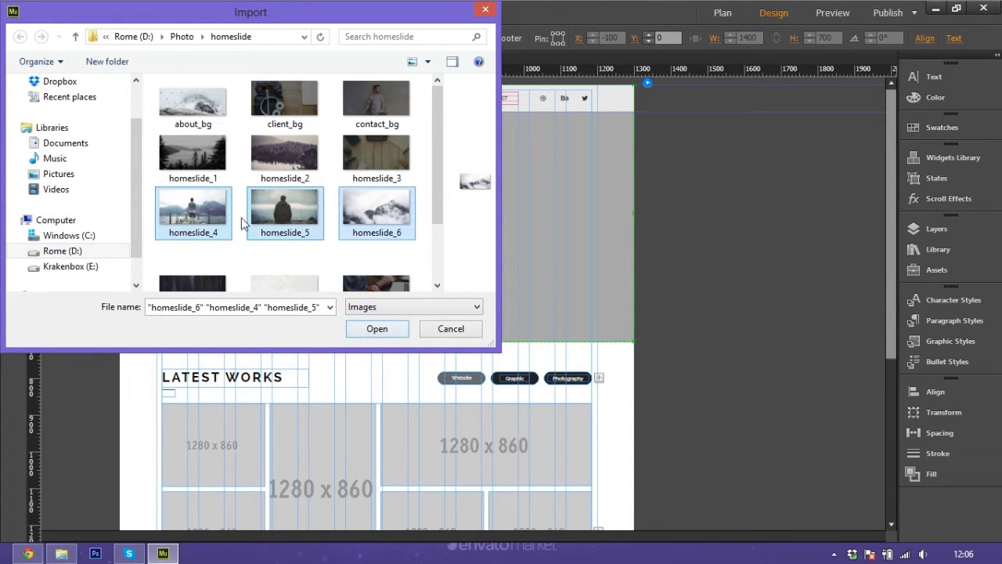
{"action": "left_click", "coordinate": [377, 329]}
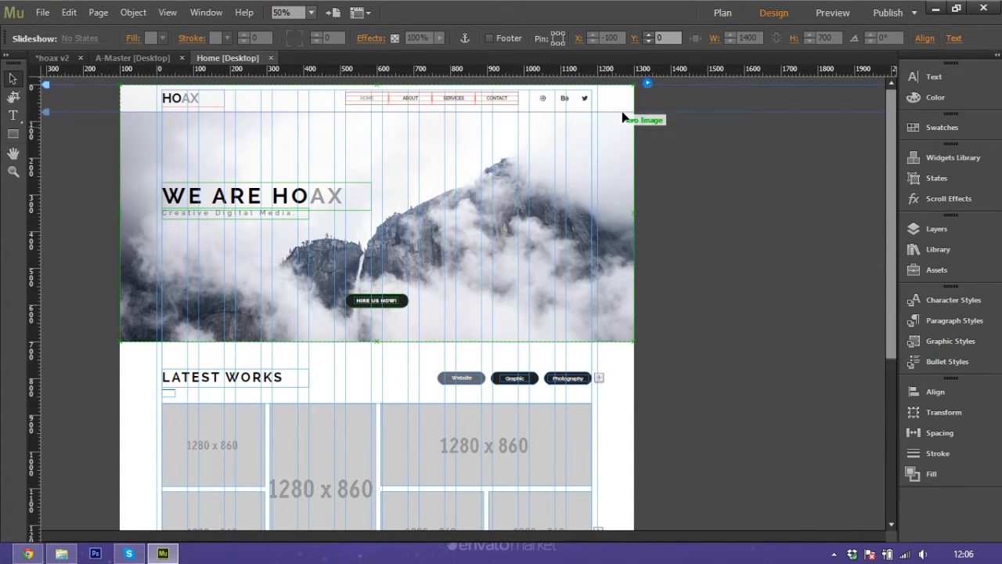
- Enable the Prev and Next parts of the hero slideshow, leaving Thumbnails off
{"action": "left_click", "coordinate": [647, 83]}
{"action": "left_click", "coordinate": [667, 376]}
{"action": "left_click", "coordinate": [667, 394]}
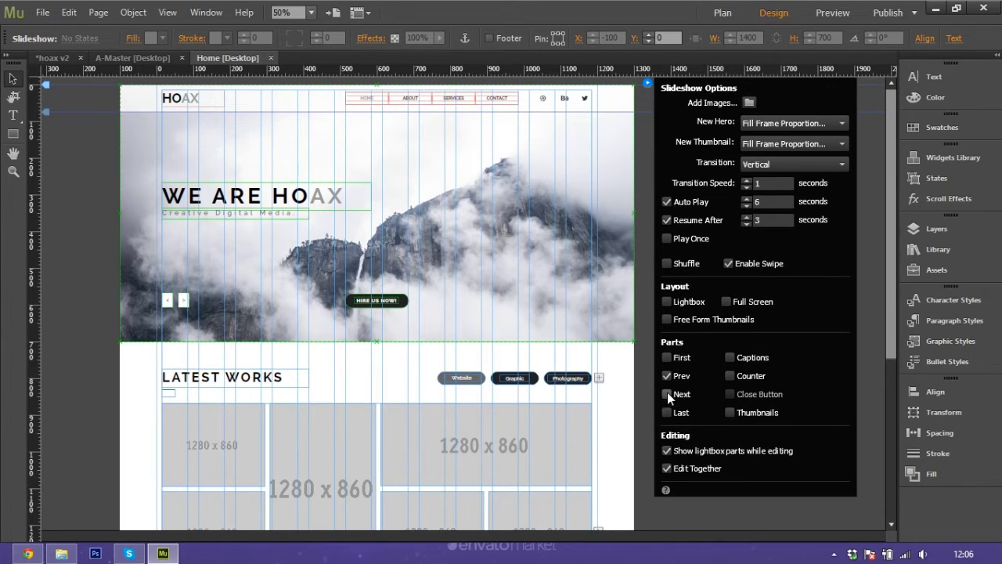
{"action": "left_click", "coordinate": [731, 412]}
{"action": "left_click", "coordinate": [730, 413]}
- Step back in the hero slideshow to the 1920×960 placeholder and select that hero image
{"action": "left_click", "coordinate": [180, 299]}
{"action": "left_click", "coordinate": [166, 301]}
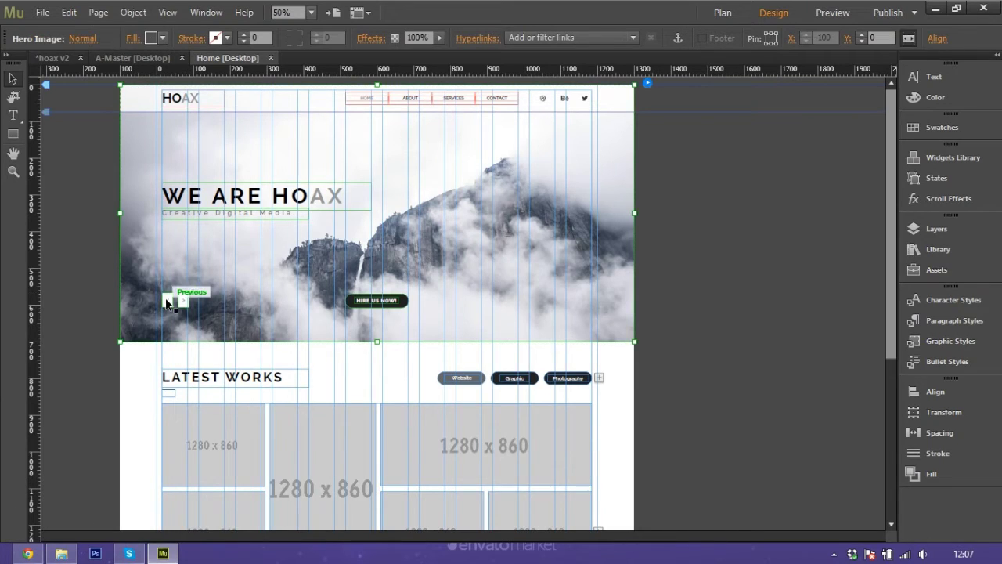
{"action": "left_click", "coordinate": [165, 300]}
{"action": "left_click", "coordinate": [165, 300]}
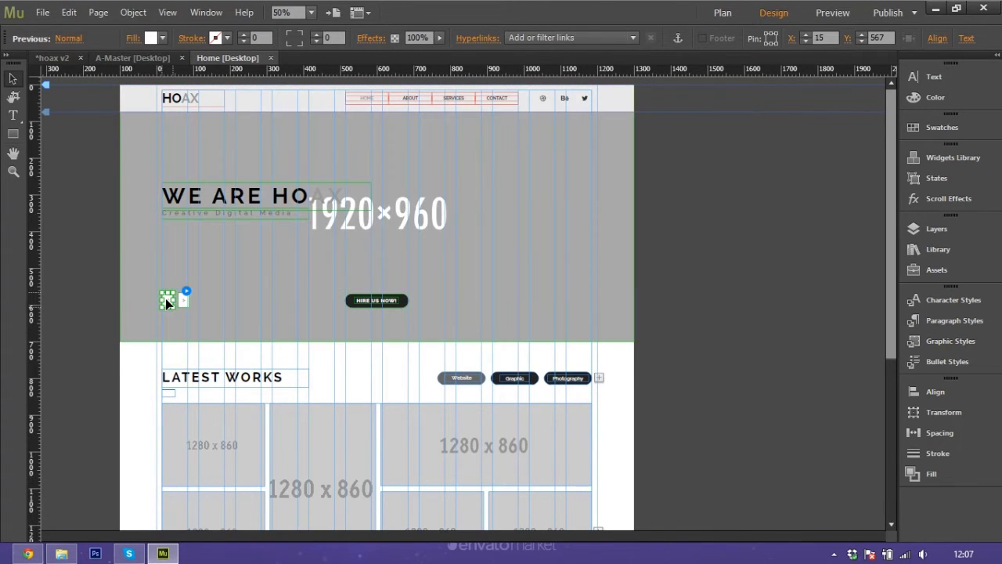
{"action": "left_click", "coordinate": [262, 278]}
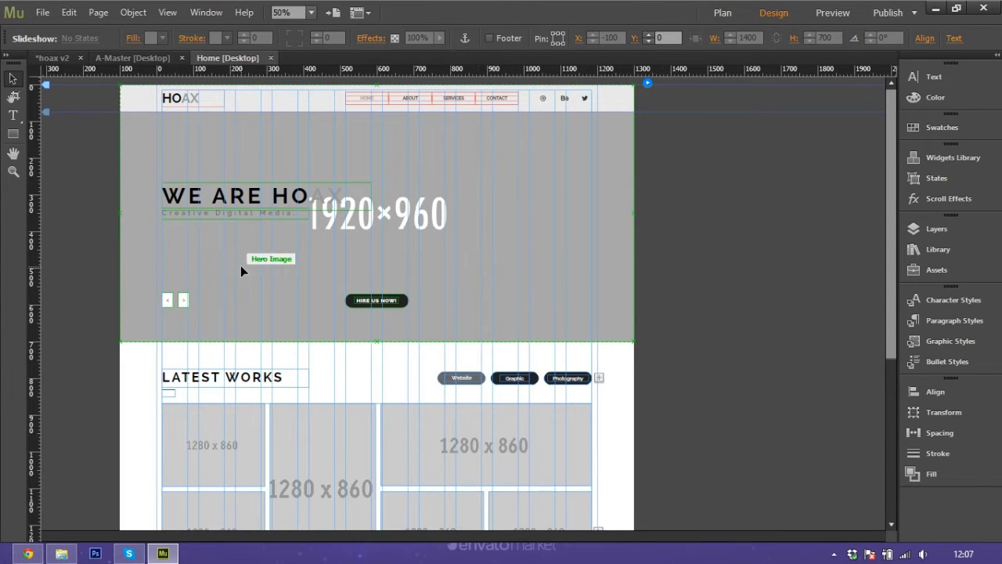
{"action": "left_click", "coordinate": [466, 238]}
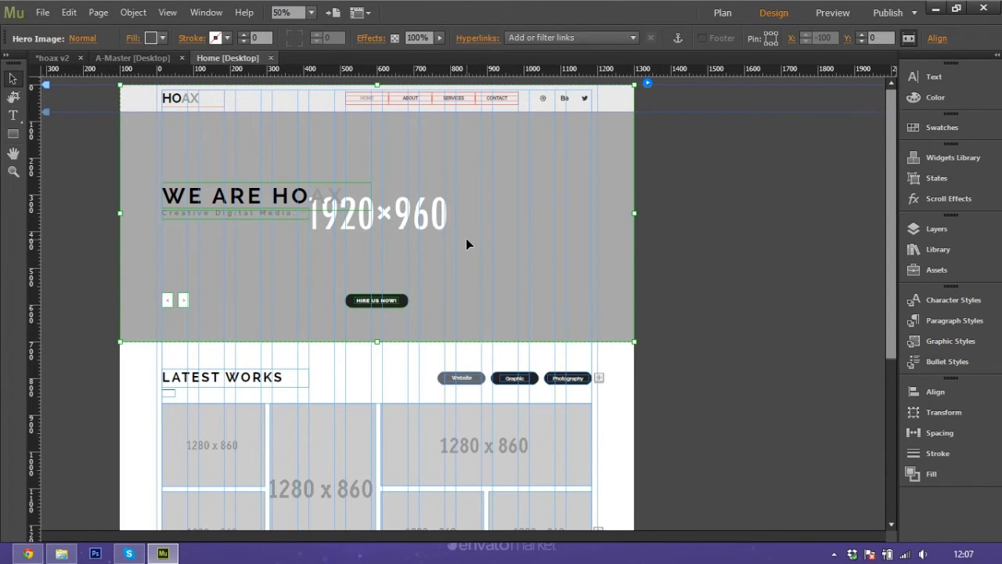
- Step forward and back through the imported slides with the slideshow's Next and Previous parts
{"action": "left_click", "coordinate": [179, 297]}
{"action": "double_click", "coordinate": [181, 299]}
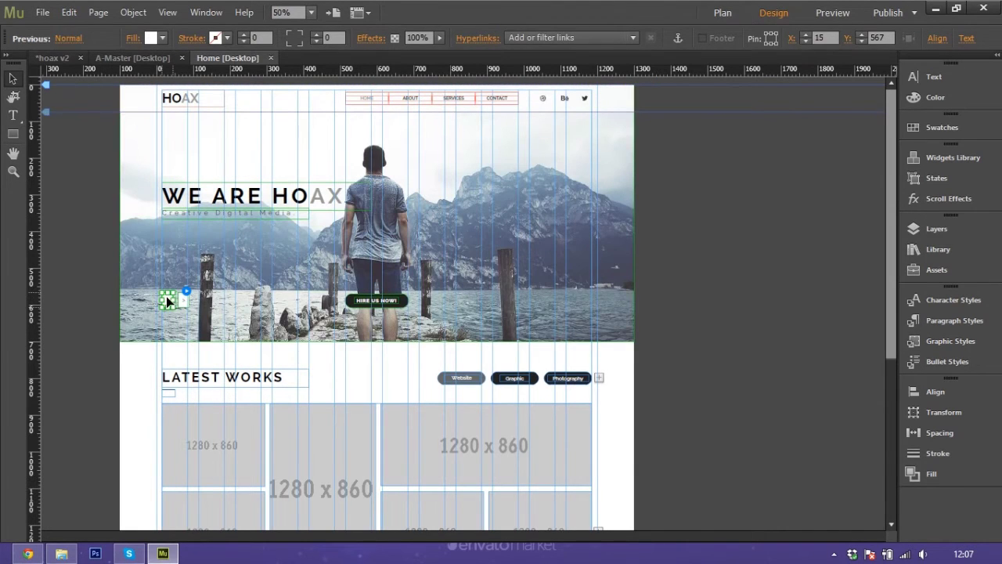
{"action": "key", "text": "Escape"}
{"action": "left_click", "coordinate": [183, 300]}
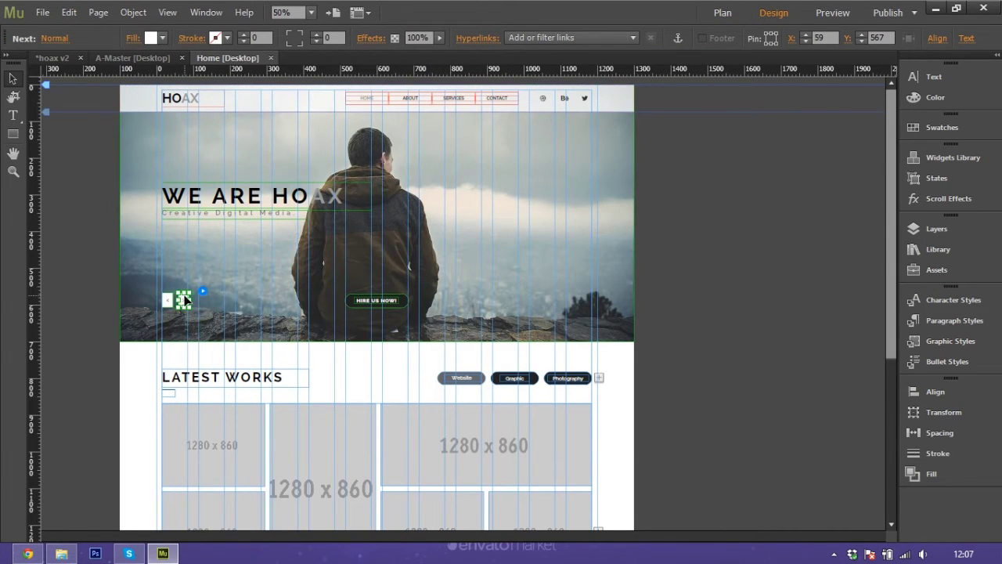
{"action": "left_click", "coordinate": [167, 301]}
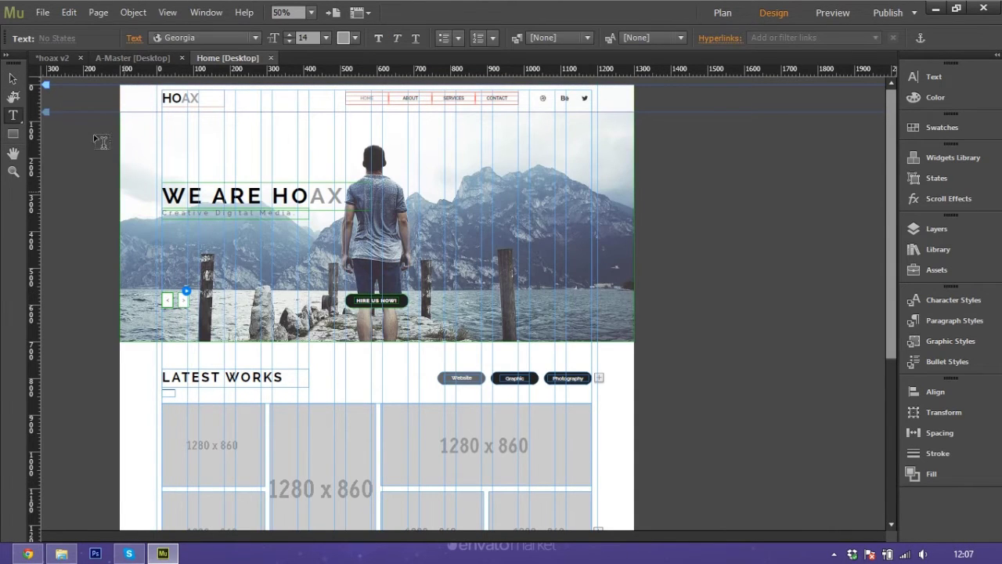
{"action": "left_click", "coordinate": [181, 300]}
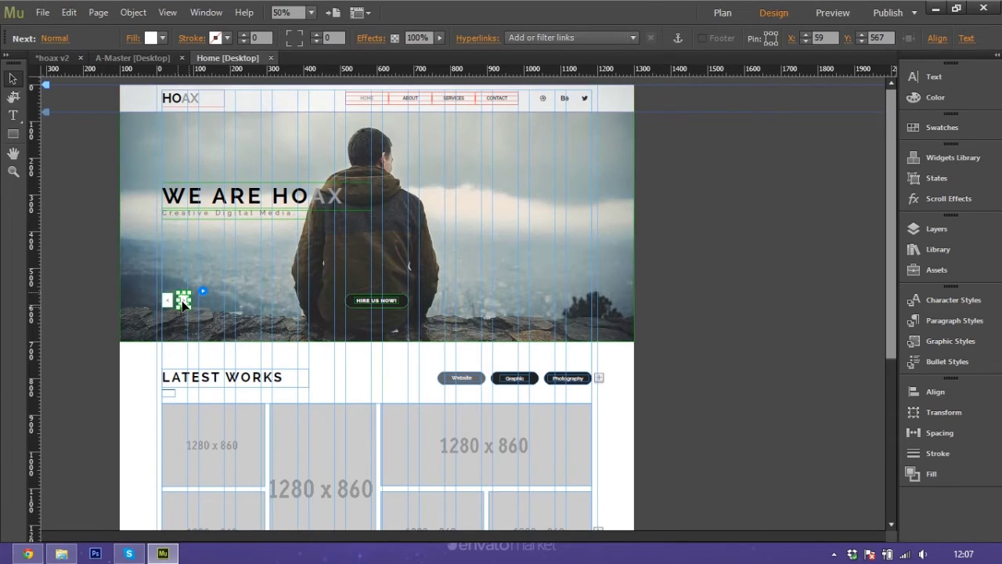
- Turn off the Prev and Next parts of the hero slideshow and leave the slideshow deselected
{"action": "left_click", "coordinate": [202, 290]}
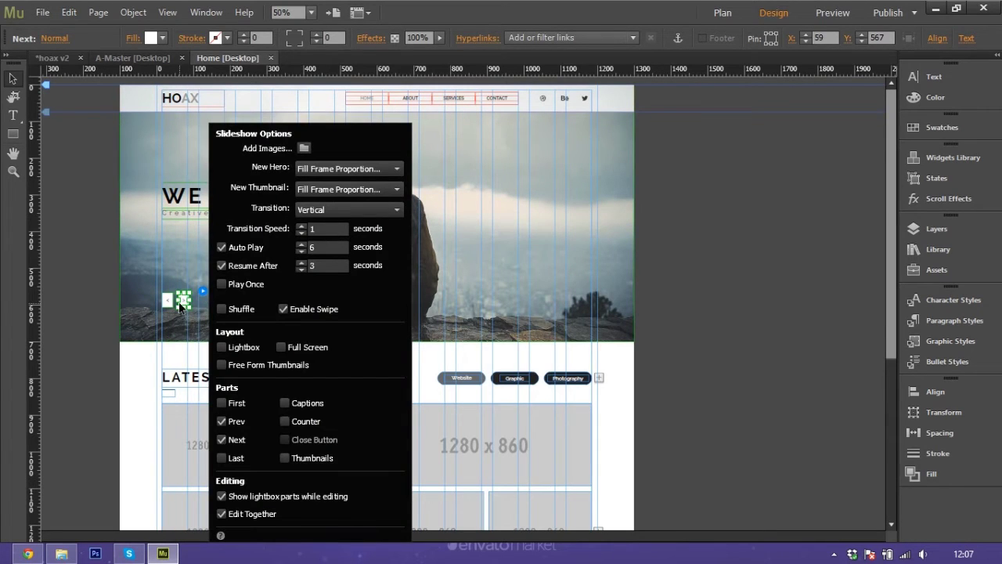
{"action": "left_click", "coordinate": [224, 421]}
{"action": "left_click", "coordinate": [220, 439]}
{"action": "left_click", "coordinate": [711, 345]}
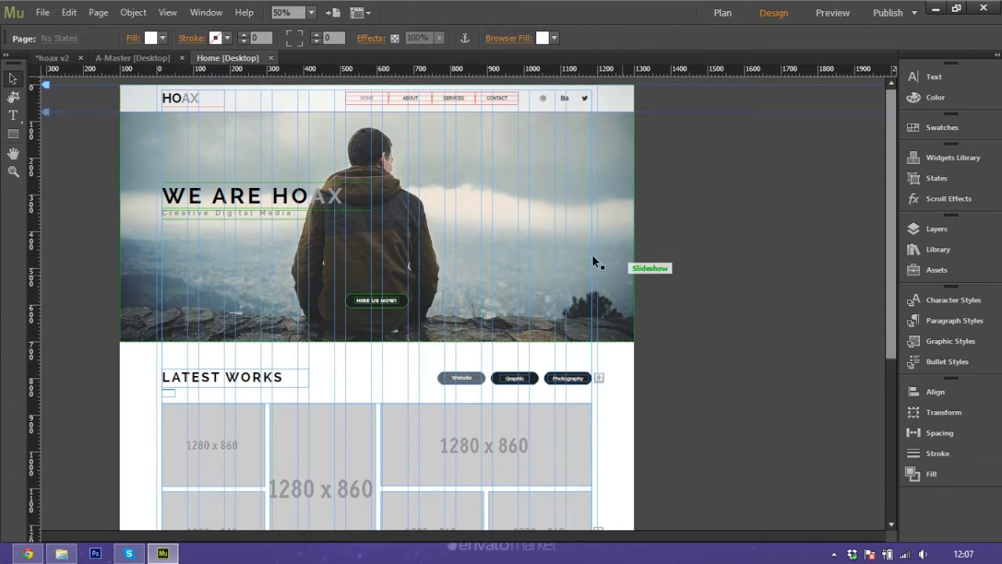
{"action": "left_click", "coordinate": [527, 233]}
{"action": "left_click", "coordinate": [728, 226]}
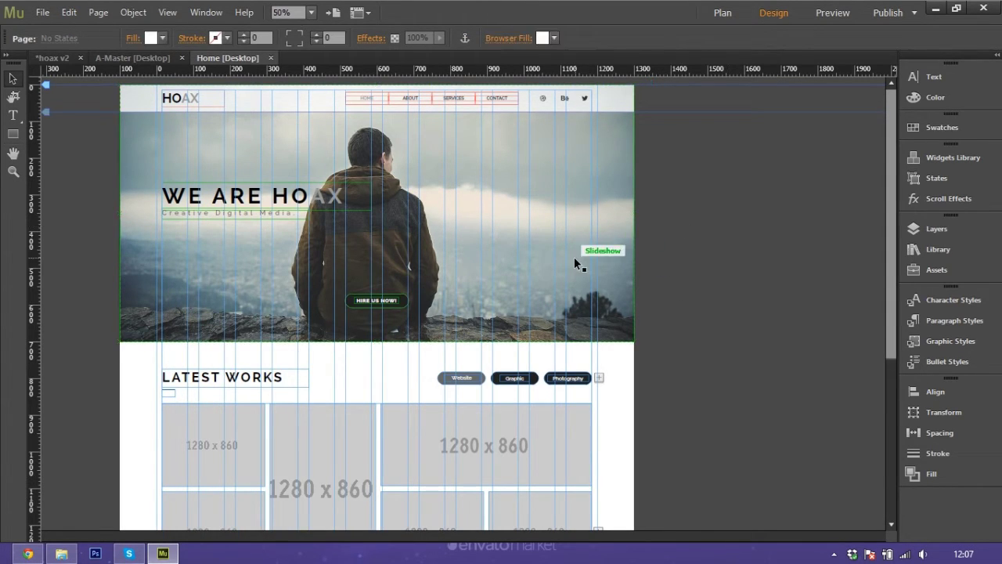
- Examine the Website, Graphic and Photography triggers of the Latest Works composition, ending on Website
{"action": "scroll", "coordinate": [423, 196], "scroll_direction": "down", "scroll_amount": 4}
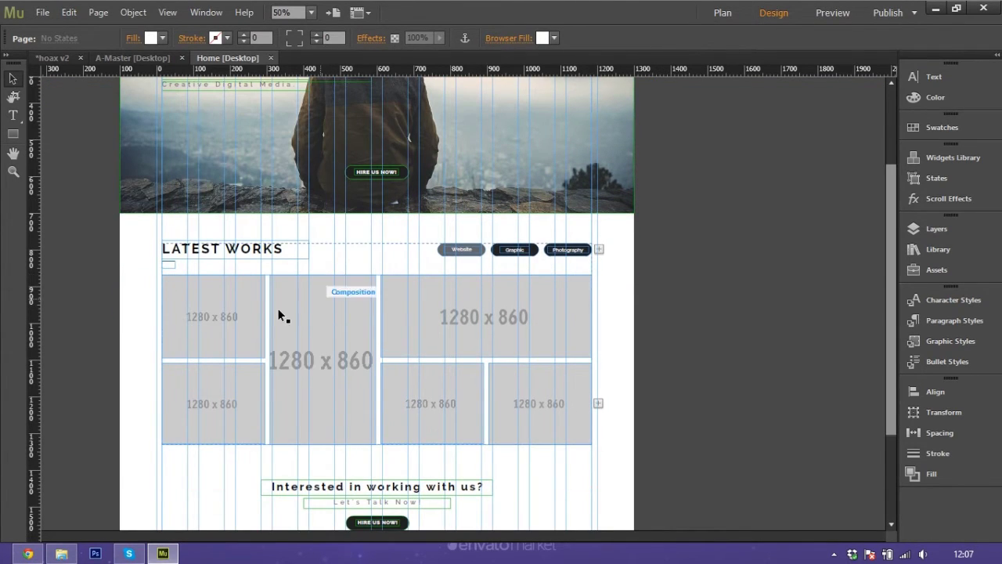
{"action": "left_click", "coordinate": [349, 307]}
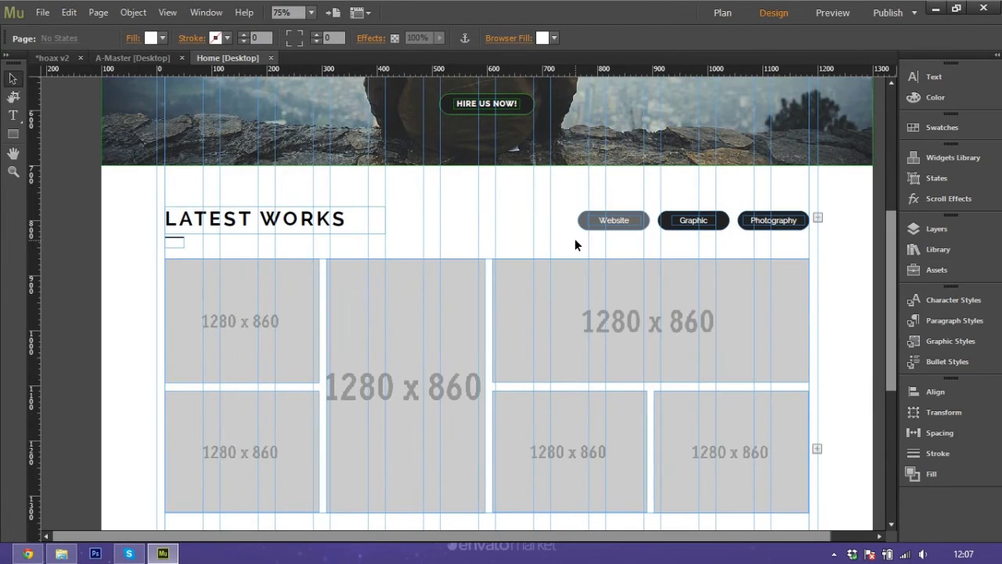
{"action": "left_click", "coordinate": [615, 226]}
{"action": "left_click", "coordinate": [697, 227]}
{"action": "left_click", "coordinate": [763, 223]}
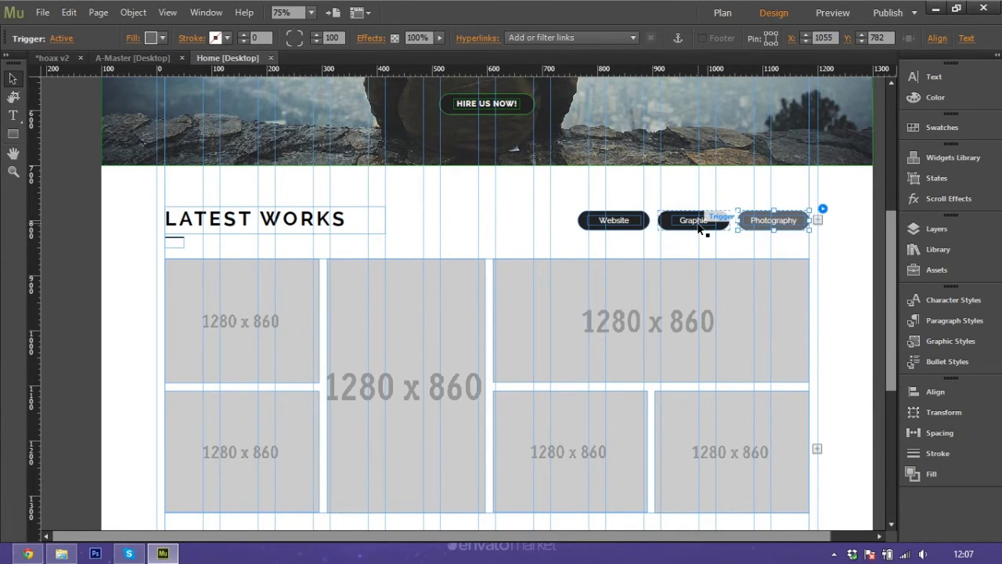
{"action": "left_click", "coordinate": [631, 222]}
{"action": "left_click", "coordinate": [704, 219]}
{"action": "left_click", "coordinate": [750, 218]}
{"action": "left_click", "coordinate": [630, 218]}
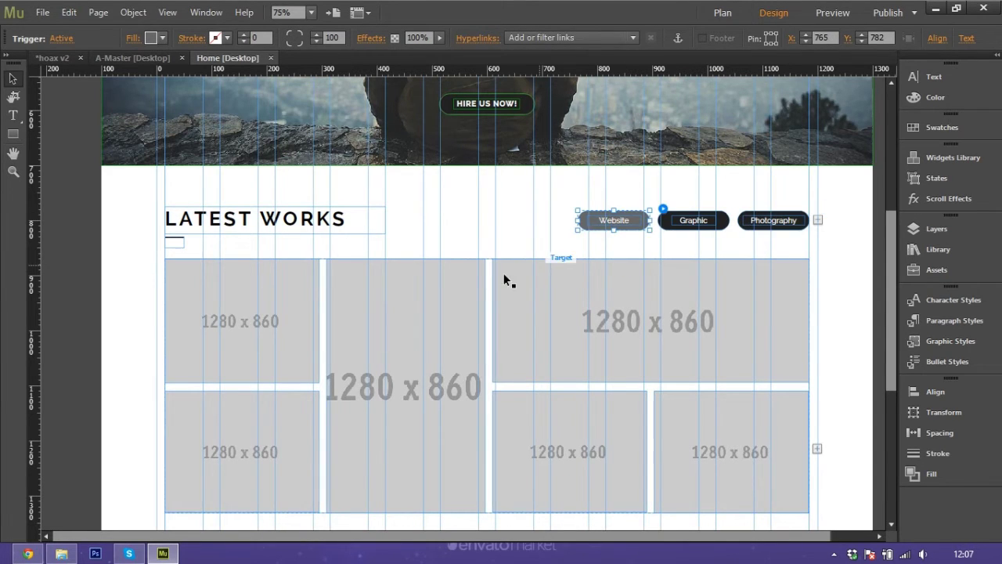
- Show the Assets list and select the first image tile of the Latest Works composition to locate its file
{"action": "left_click", "coordinate": [532, 238]}
{"action": "key", "text": "ctrl+minus"}
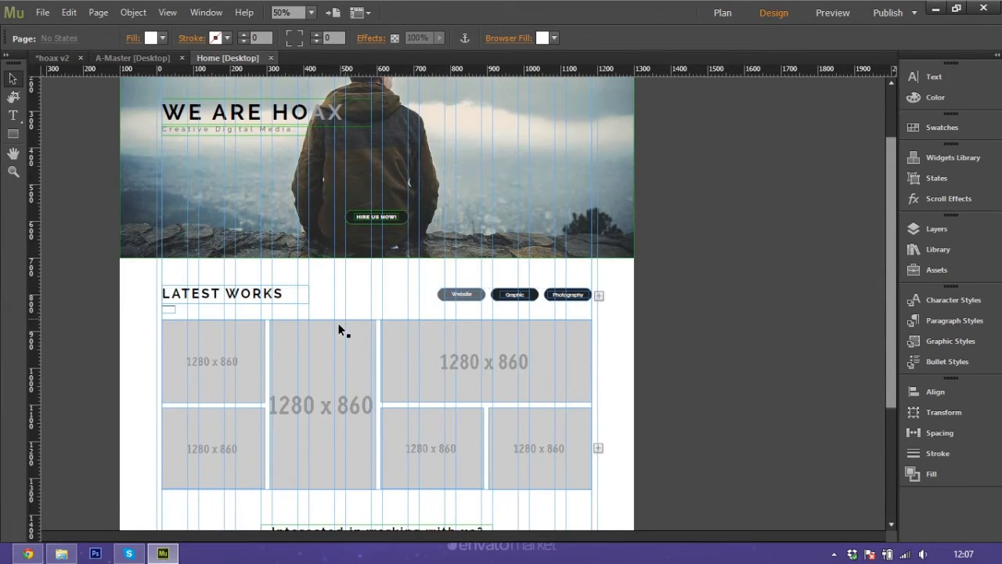
{"action": "scroll", "coordinate": [337, 323], "scroll_direction": "down", "scroll_amount": 1}
{"action": "key", "text": "ctrl+equal"}
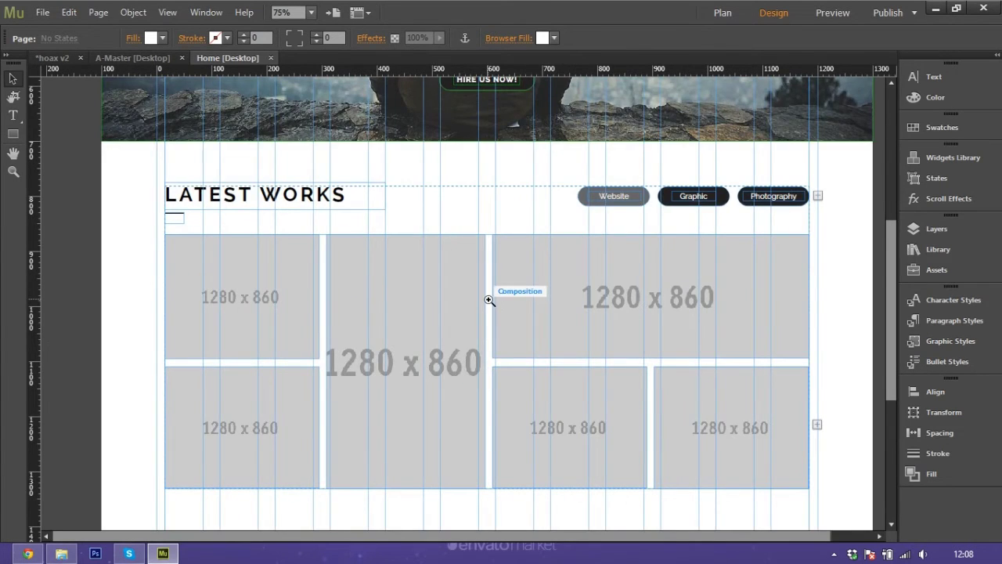
{"action": "key", "text": "ctrl+minus"}
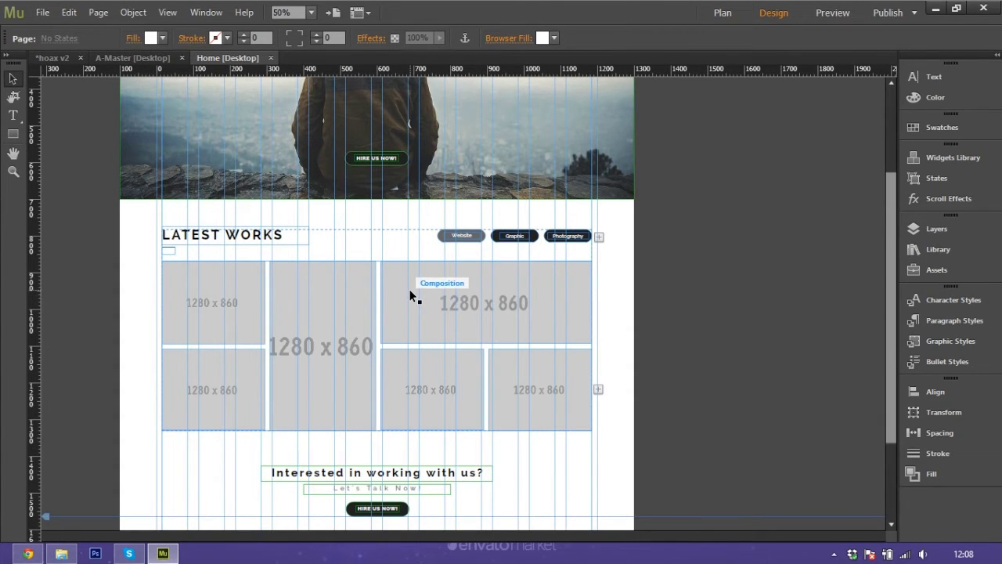
{"action": "left_click", "coordinate": [235, 284]}
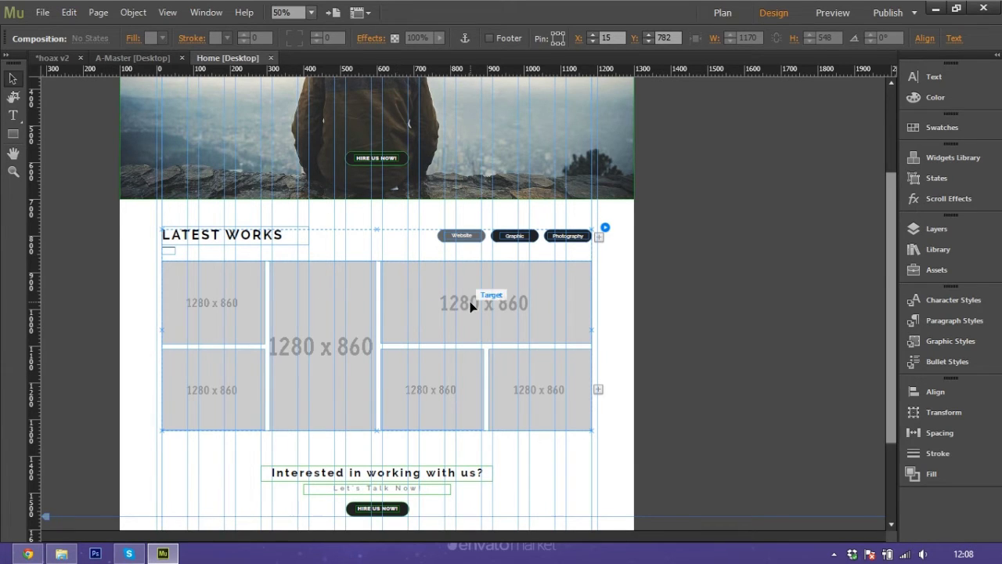
{"action": "left_click", "coordinate": [961, 269]}
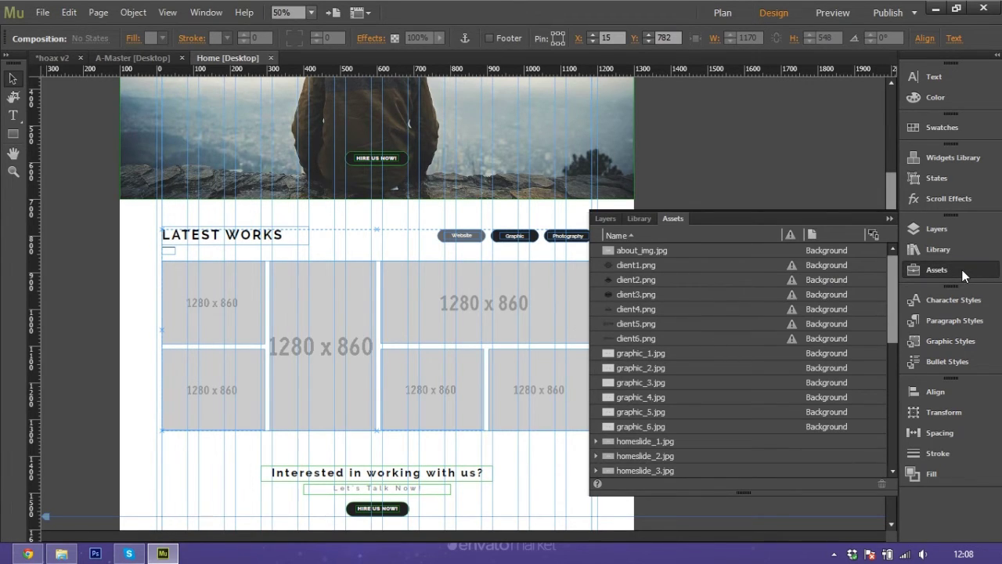
{"action": "left_click", "coordinate": [222, 290]}
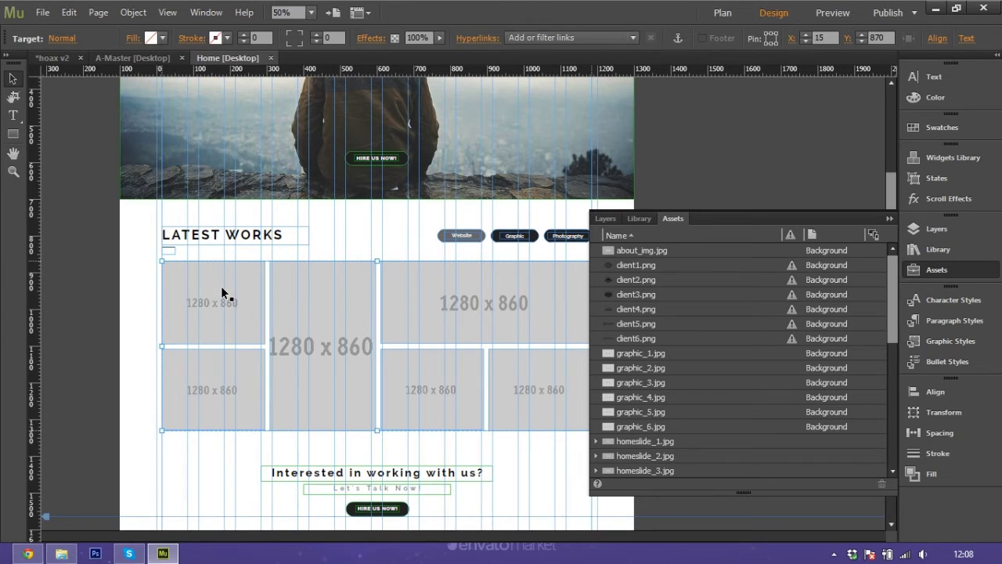
{"action": "left_click", "coordinate": [223, 290]}
{"action": "left_click", "coordinate": [225, 288]}
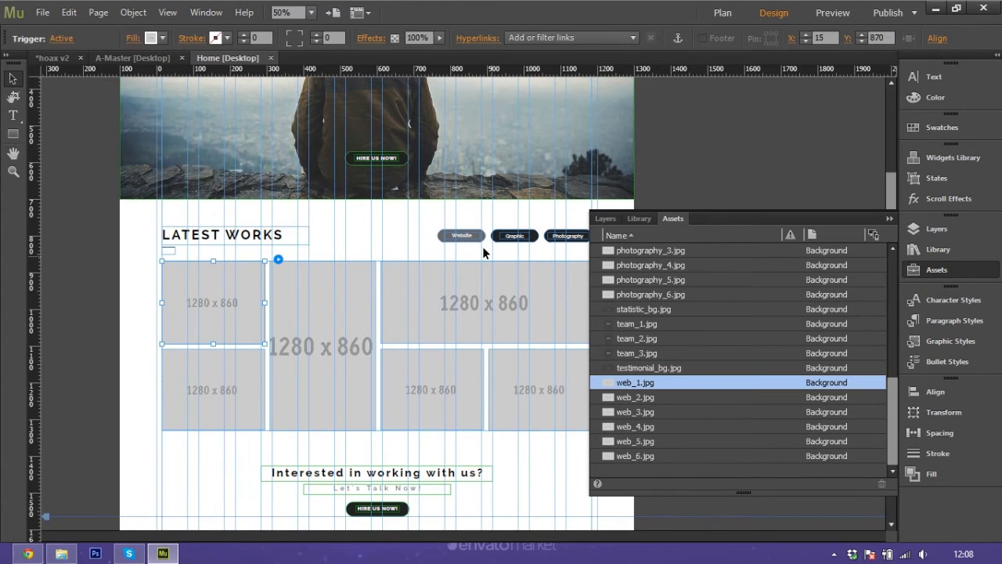
- Activate the Website trigger of Latest Works again and select the first tile of its gallery
{"action": "left_click", "coordinate": [456, 237]}
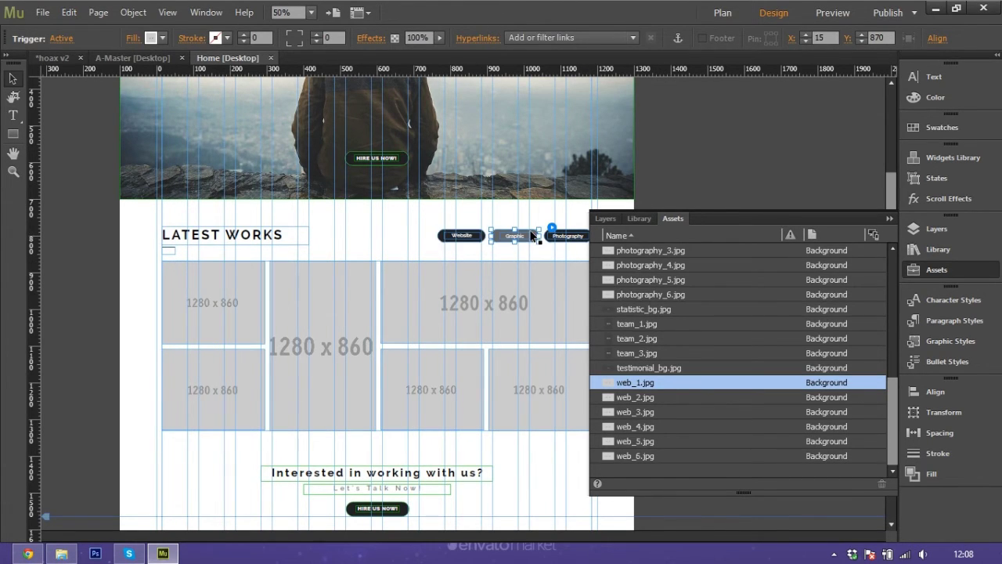
{"action": "left_click", "coordinate": [454, 237]}
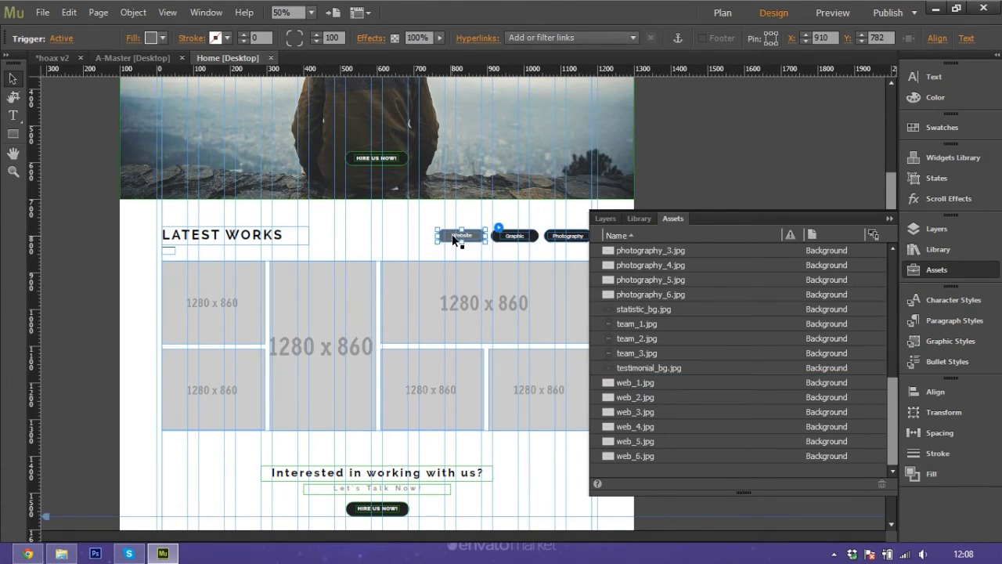
{"action": "left_click", "coordinate": [244, 294]}
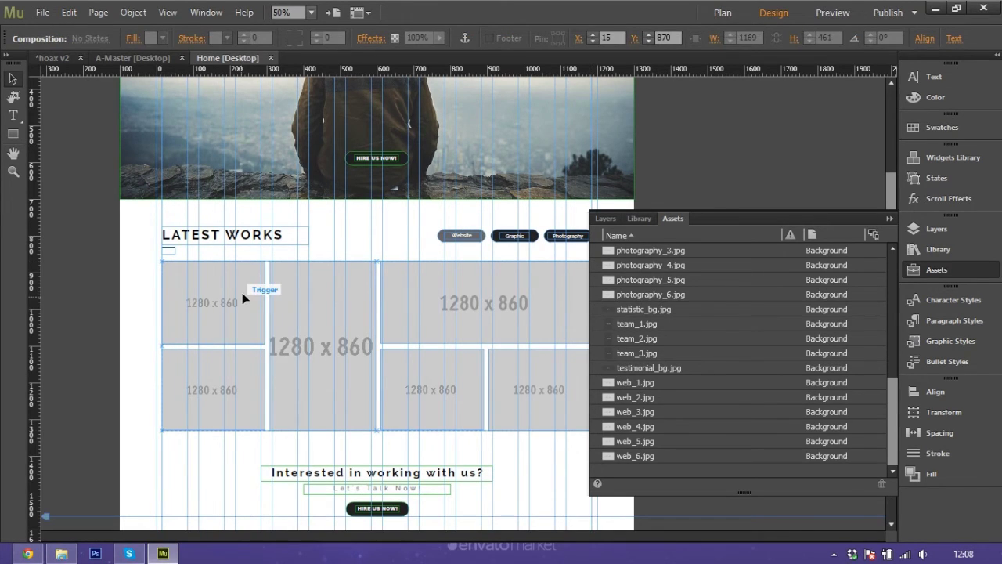
{"action": "left_click", "coordinate": [244, 287]}
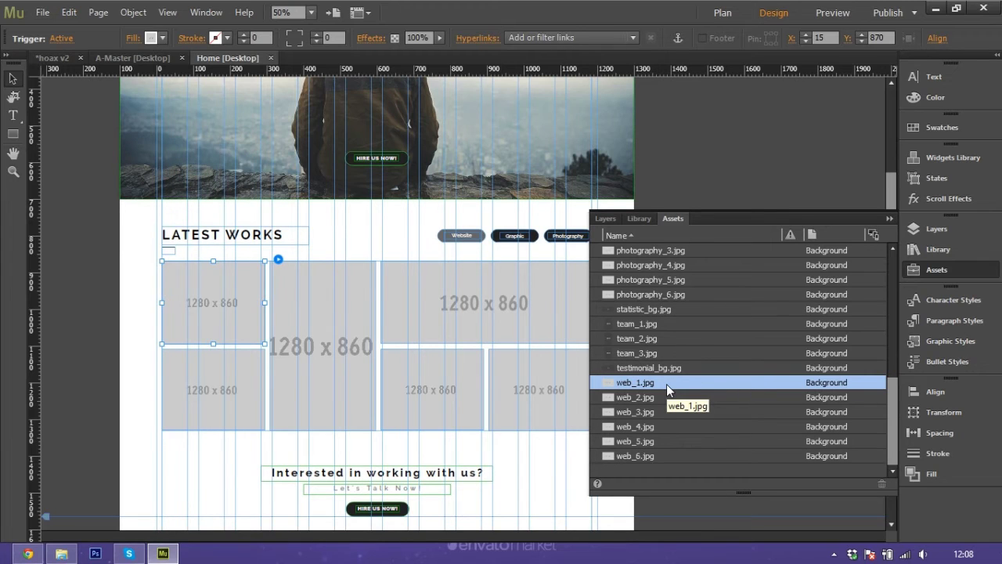
- Check which asset files the tall tile and a lower tile of the Website gallery use, ending on the first tile
{"action": "left_click", "coordinate": [345, 300]}
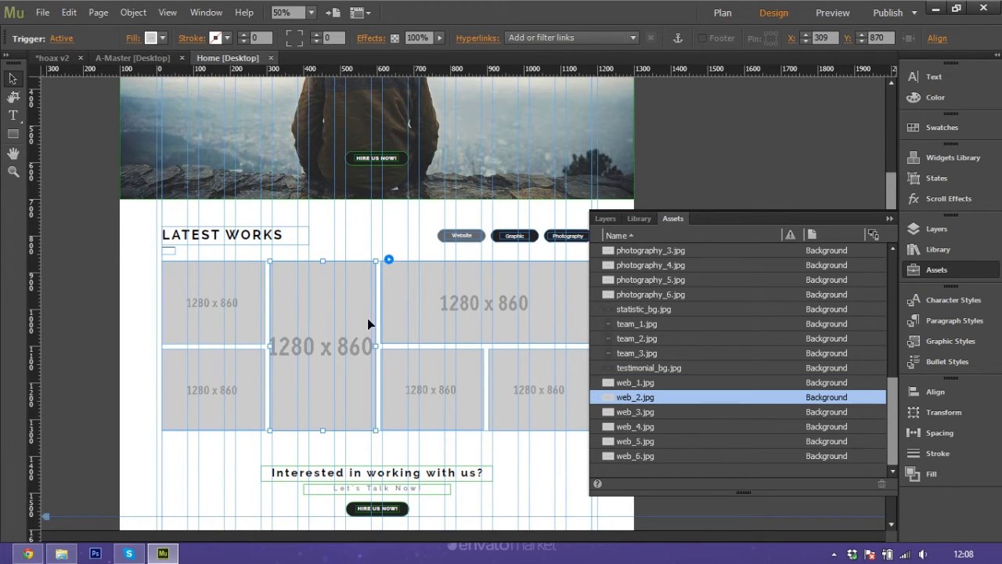
{"action": "left_click", "coordinate": [415, 383]}
{"action": "left_click", "coordinate": [213, 301]}
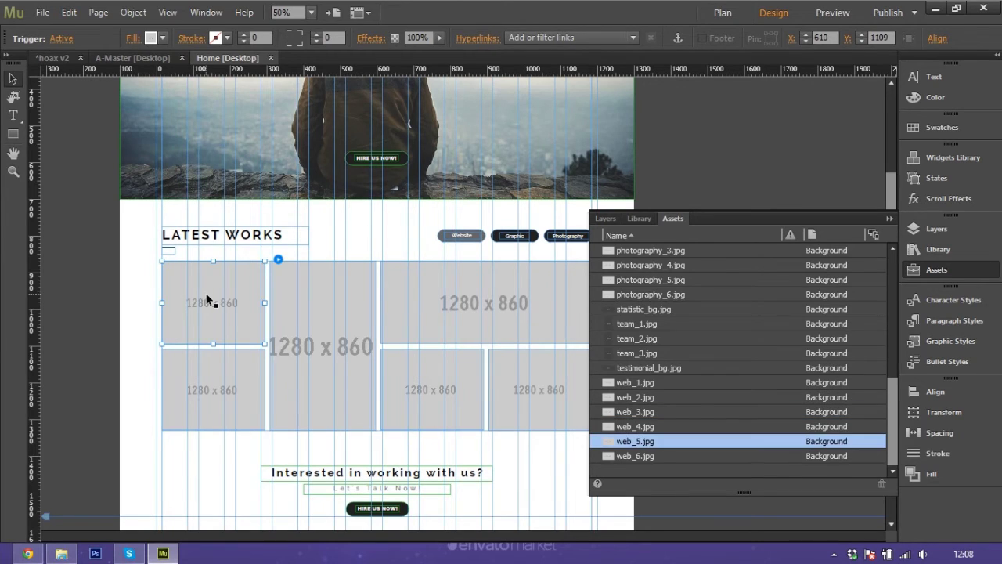
- Start relinking the web_1.jpg asset and browse to the Photo > portfolio > web folder on drive D
{"action": "right_click", "coordinate": [697, 381]}
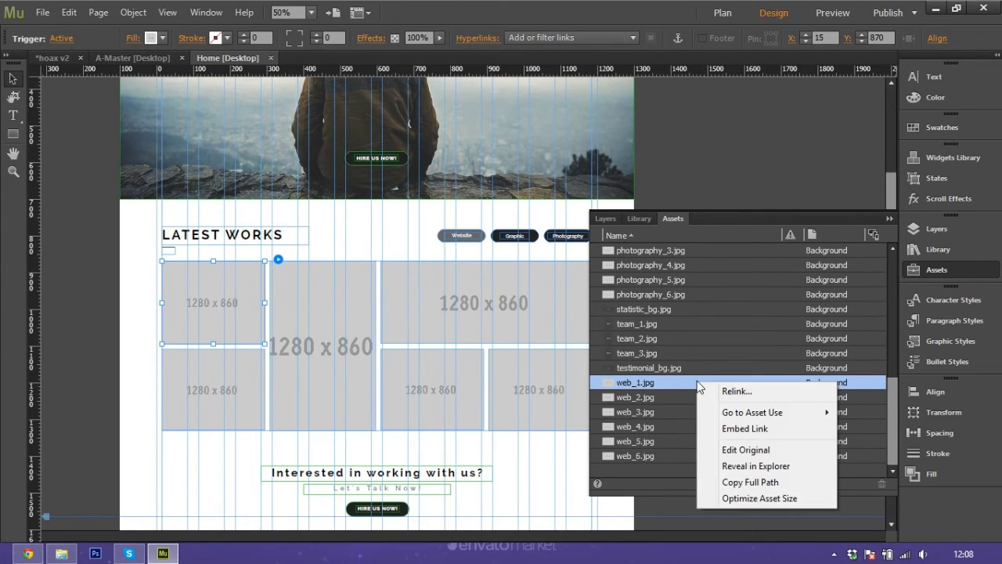
{"action": "left_click", "coordinate": [715, 391]}
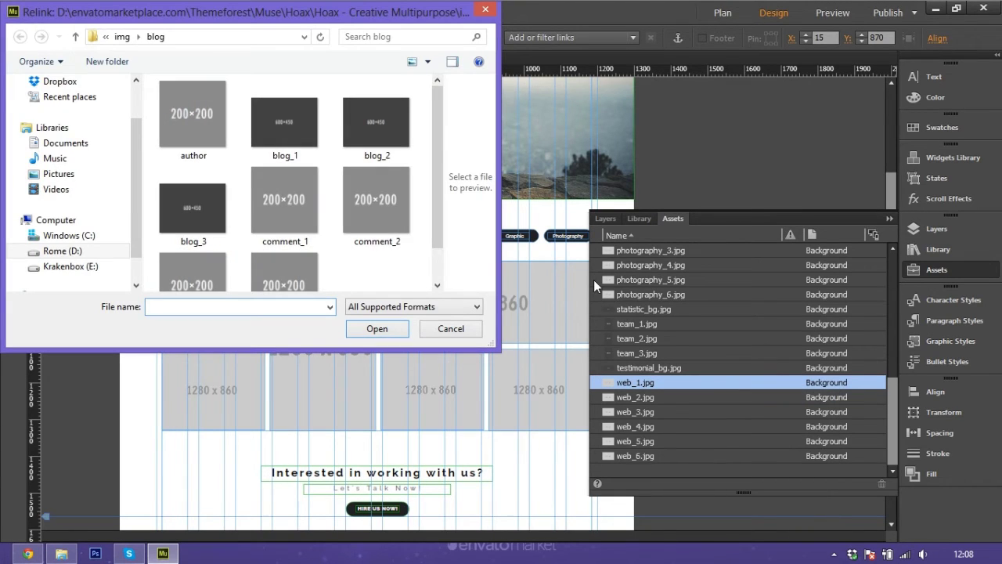
{"action": "left_click", "coordinate": [63, 251]}
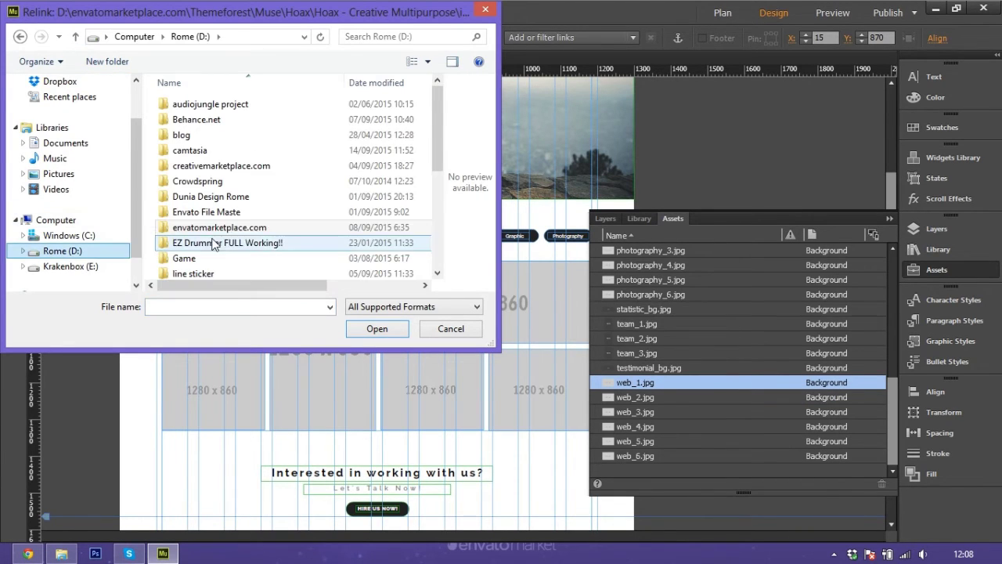
{"action": "scroll", "coordinate": [215, 239], "scroll_direction": "down", "scroll_amount": 2}
{"action": "double_click", "coordinate": [222, 227]}
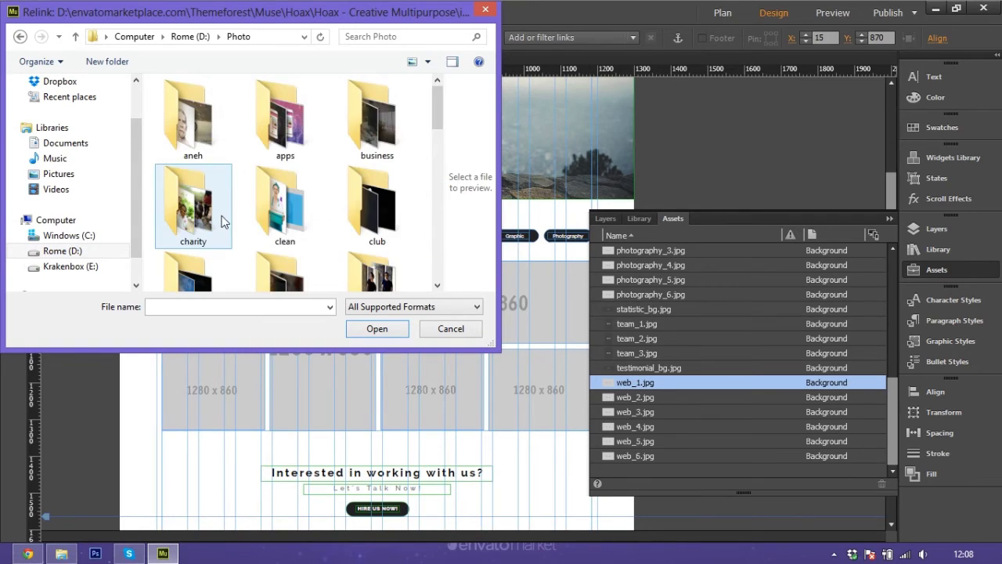
{"action": "scroll", "coordinate": [298, 204], "scroll_direction": "down", "scroll_amount": 7}
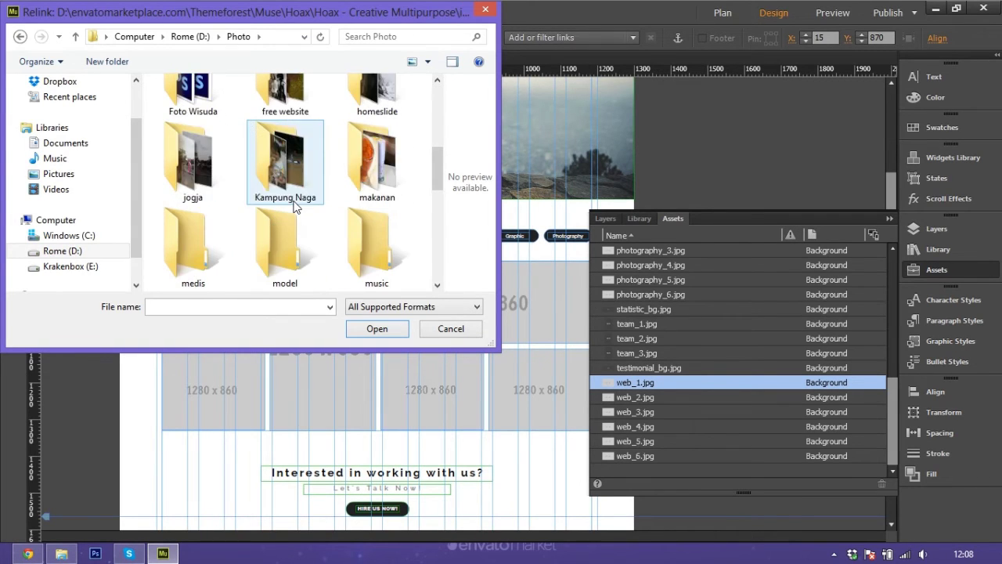
{"action": "scroll", "coordinate": [295, 206], "scroll_direction": "down", "scroll_amount": 3}
{"action": "double_click", "coordinate": [368, 163]}
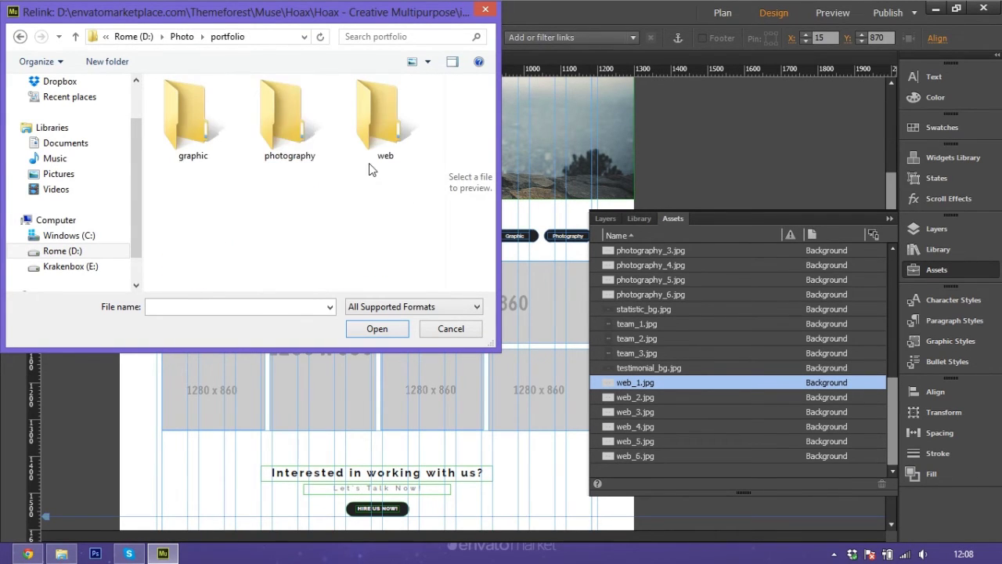
{"action": "double_click", "coordinate": [361, 137]}
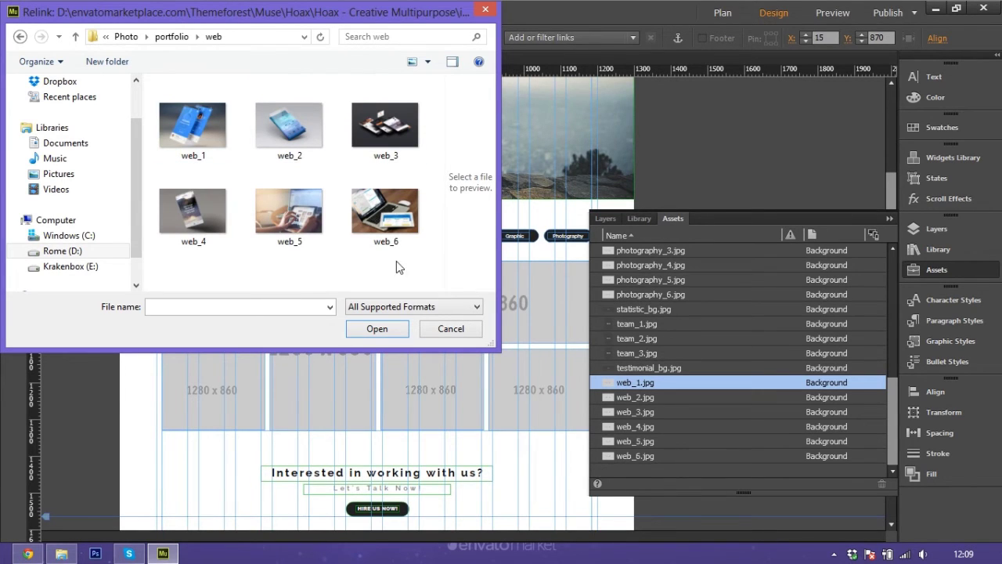
- Relink the asset to the web_1 image, then review its entry in the Assets list and collapse the list
{"action": "left_click", "coordinate": [188, 146]}
{"action": "left_click", "coordinate": [377, 328]}
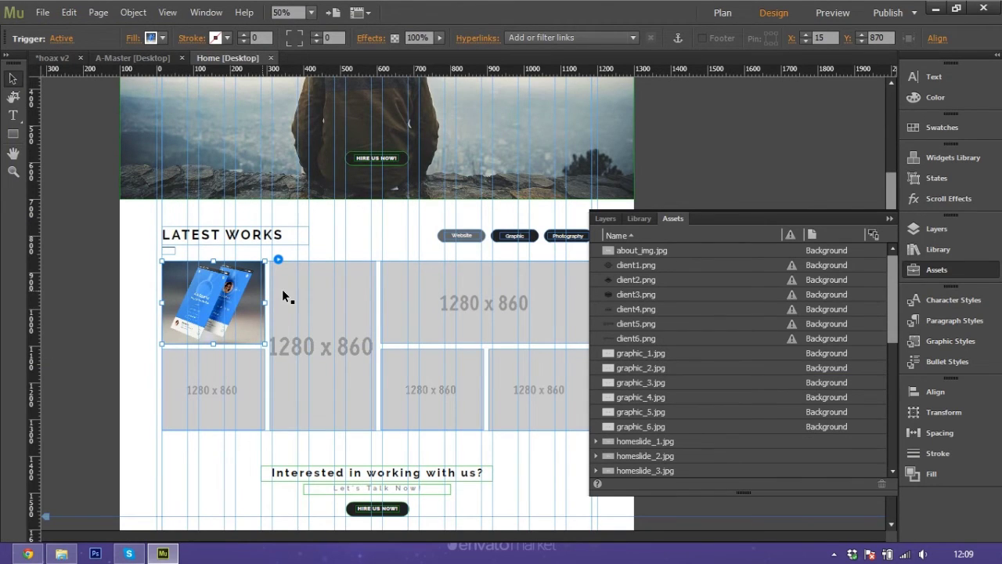
{"action": "left_click", "coordinate": [890, 216]}
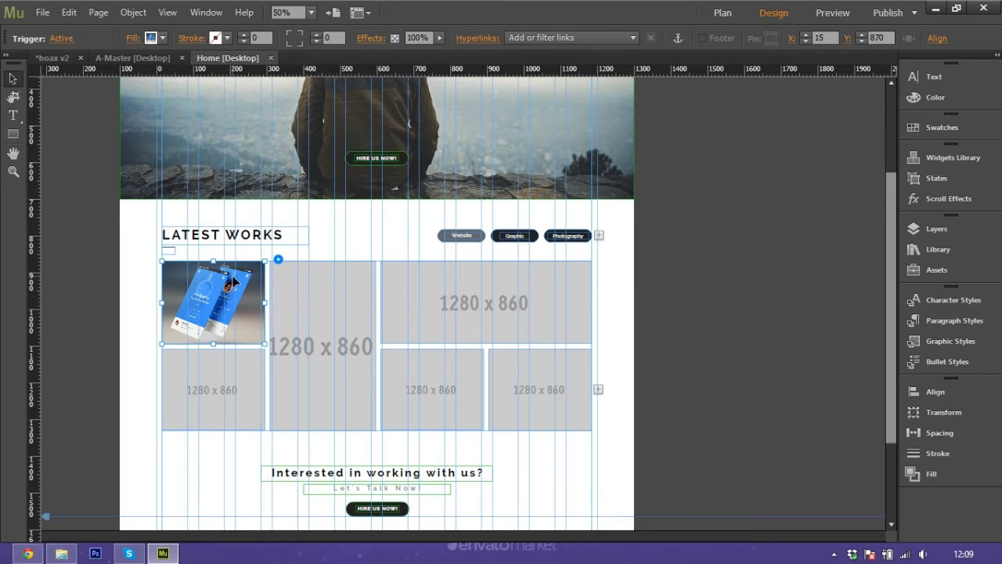
{"action": "left_click", "coordinate": [914, 272]}
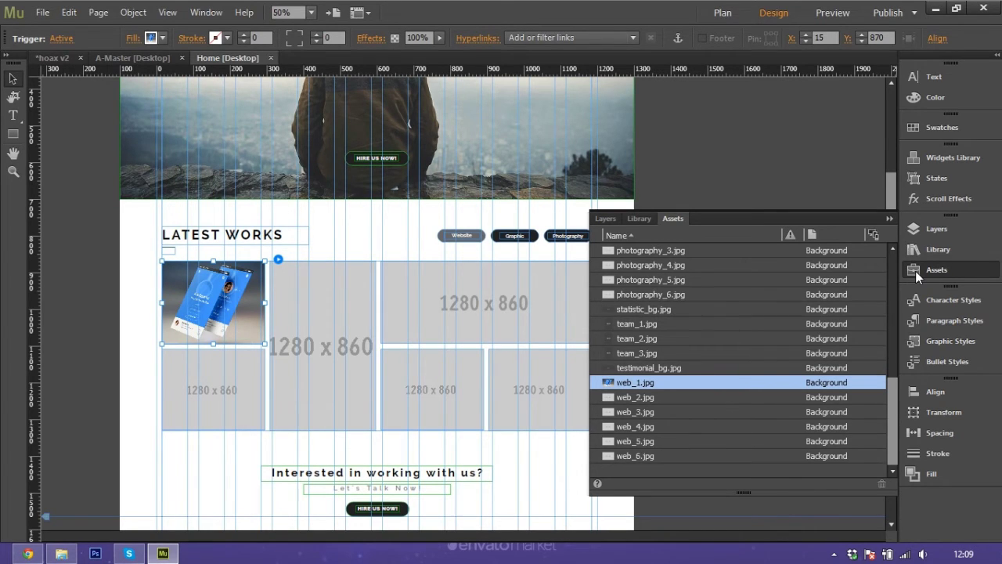
{"action": "left_click", "coordinate": [889, 220]}
- Open the Tablet version of the Home page and examine the first Website tile in its Latest Works section
{"action": "left_click", "coordinate": [53, 57]}
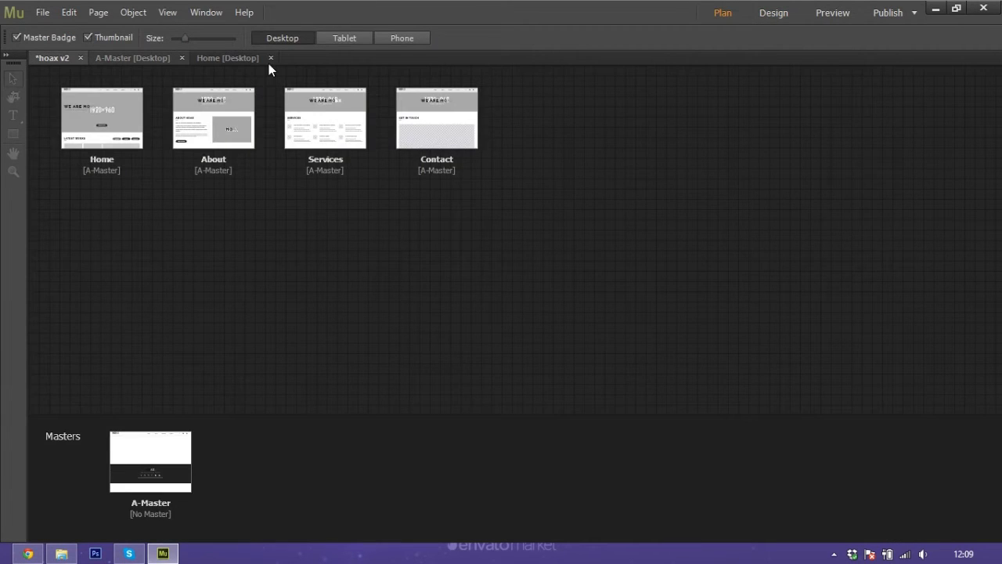
{"action": "left_click", "coordinate": [345, 39]}
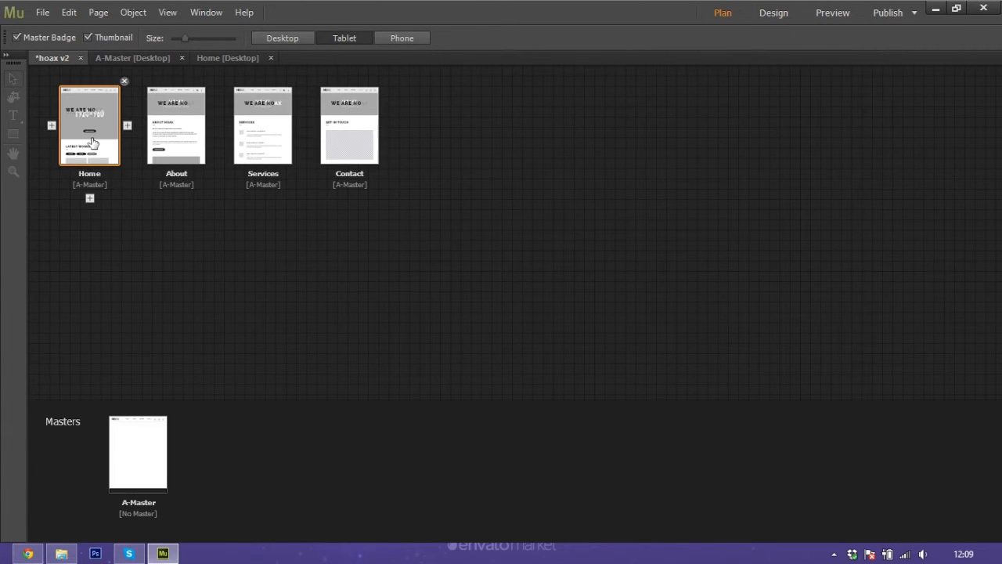
{"action": "double_click", "coordinate": [92, 142]}
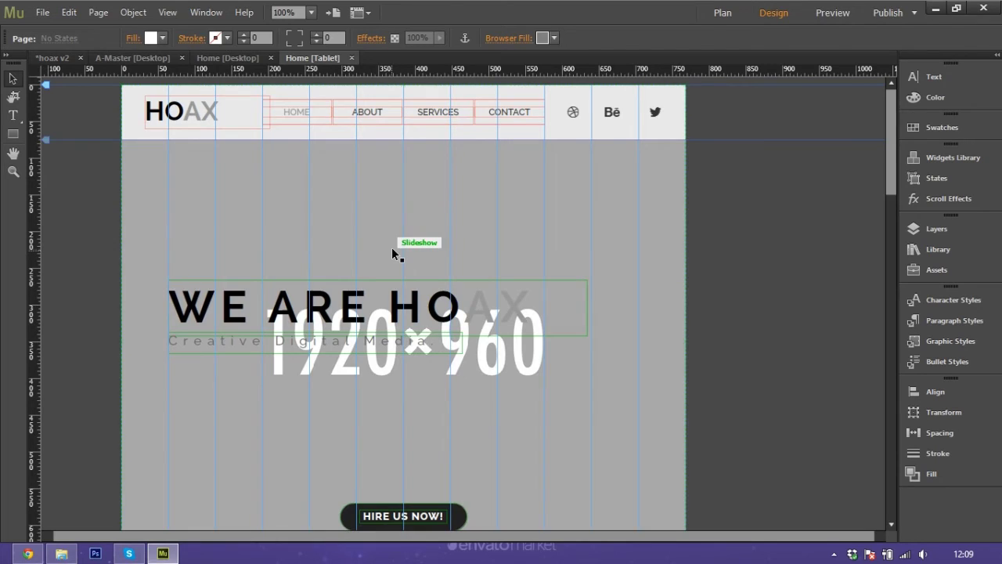
{"action": "left_click", "coordinate": [392, 247]}
{"action": "scroll", "coordinate": [408, 235], "scroll_direction": "down", "scroll_amount": 9}
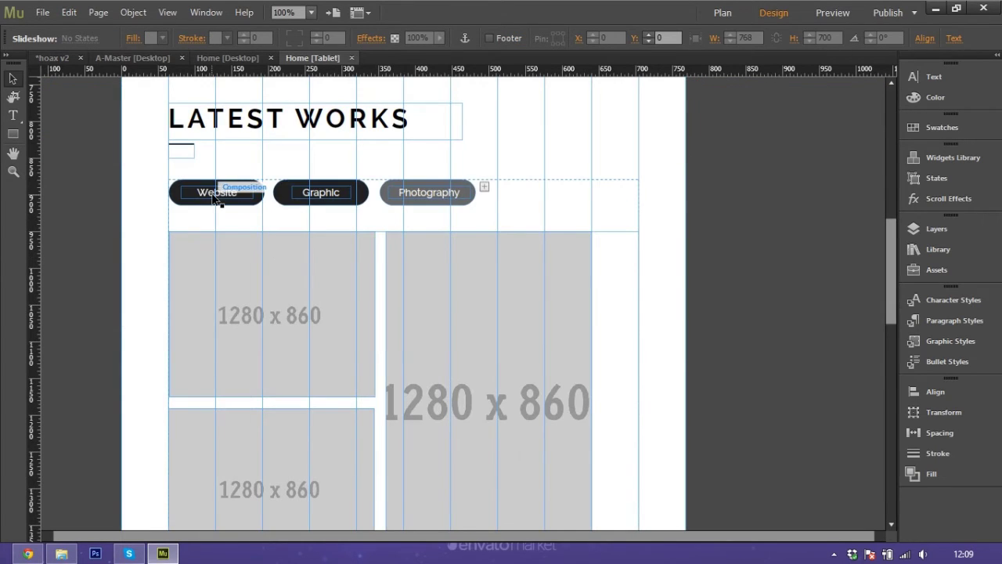
{"action": "left_click", "coordinate": [214, 195]}
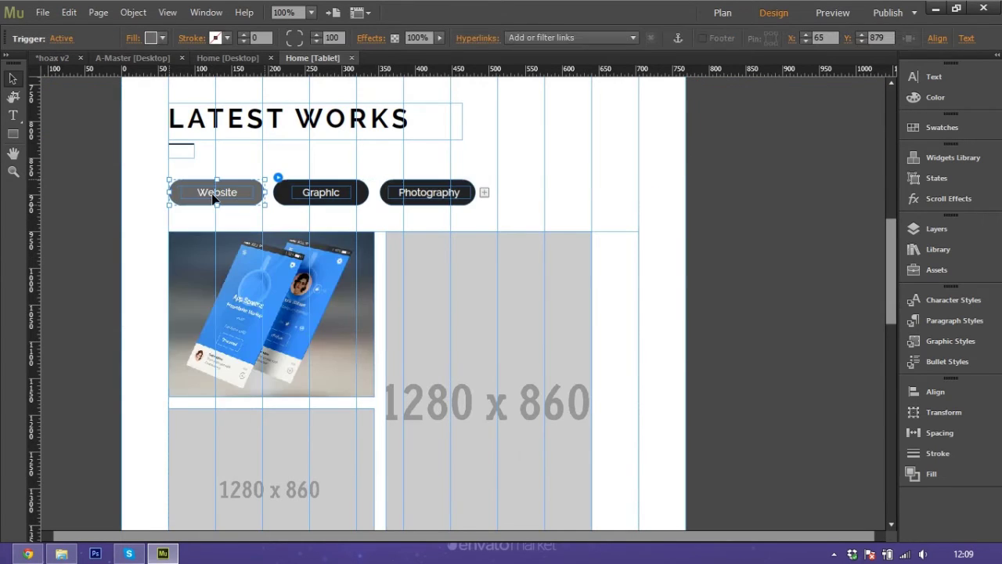
{"action": "left_click", "coordinate": [260, 303]}
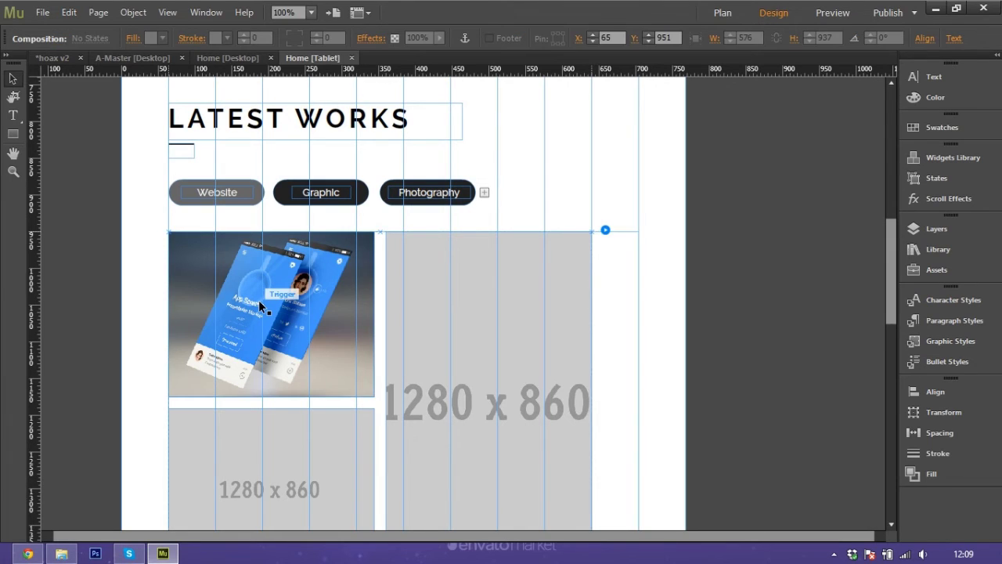
{"action": "left_click", "coordinate": [259, 303]}
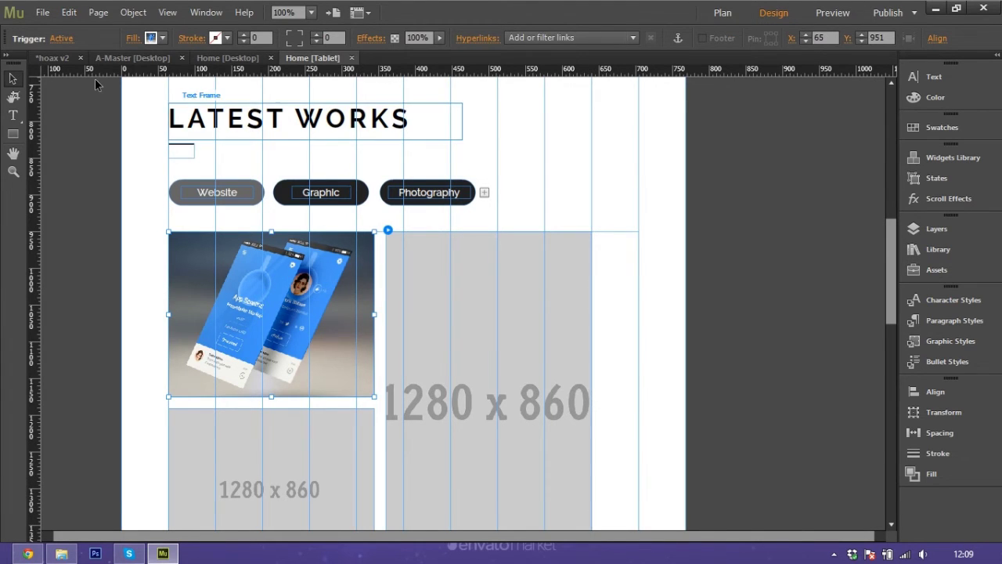
- Open the Phone version of the Home page and examine the first Website tile in its Latest Works section
{"action": "left_click", "coordinate": [65, 61]}
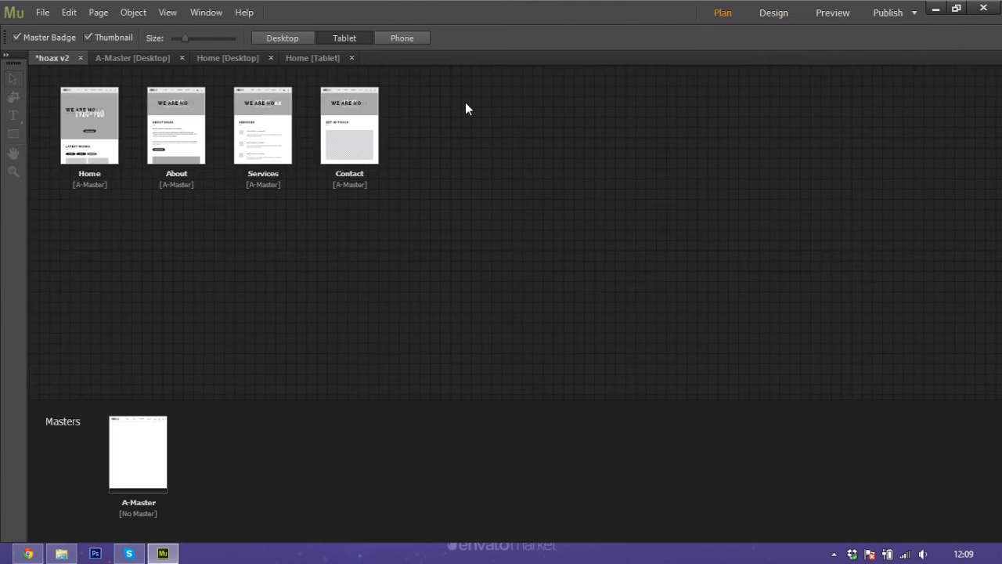
{"action": "left_click", "coordinate": [402, 39]}
{"action": "double_click", "coordinate": [77, 106]}
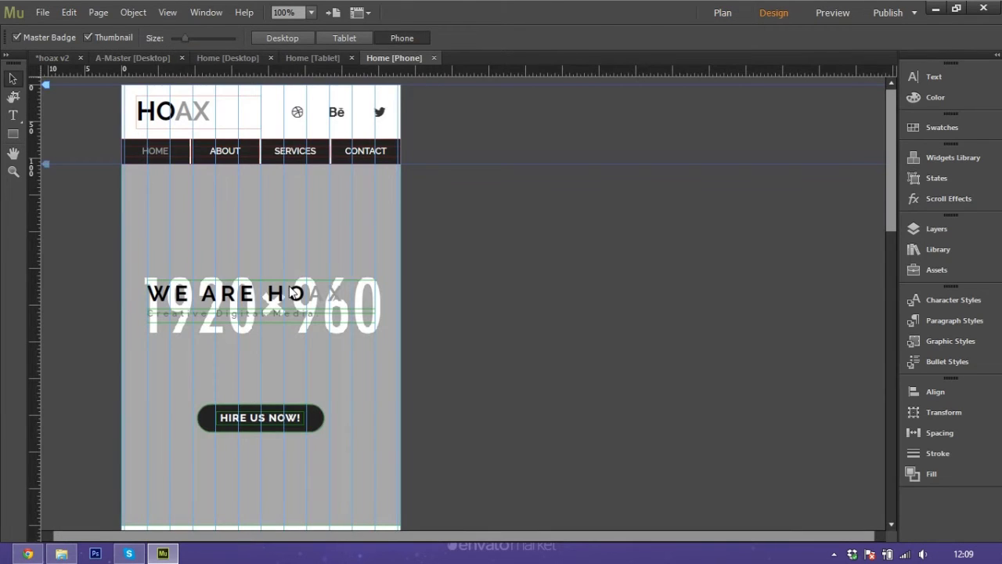
{"action": "scroll", "coordinate": [221, 282], "scroll_direction": "down", "scroll_amount": 5}
{"action": "scroll", "coordinate": [219, 282], "scroll_direction": "down", "scroll_amount": 2}
{"action": "left_click", "coordinate": [246, 368]}
{"action": "left_click", "coordinate": [245, 368]}
{"action": "left_click", "coordinate": [245, 368]}
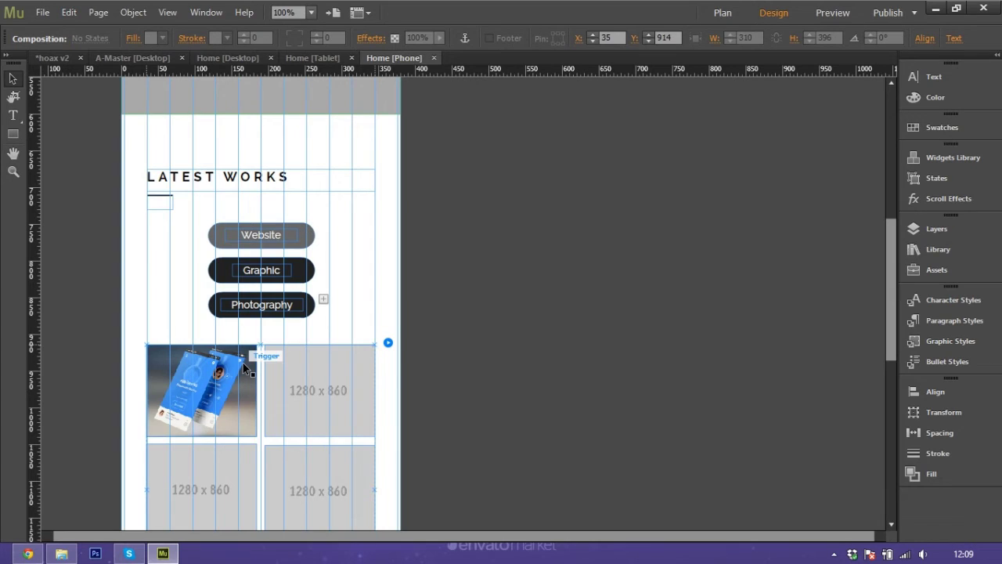
- Return to the Desktop version of the Home page and show the Assets list with the first tile selected
{"action": "left_click", "coordinate": [220, 57]}
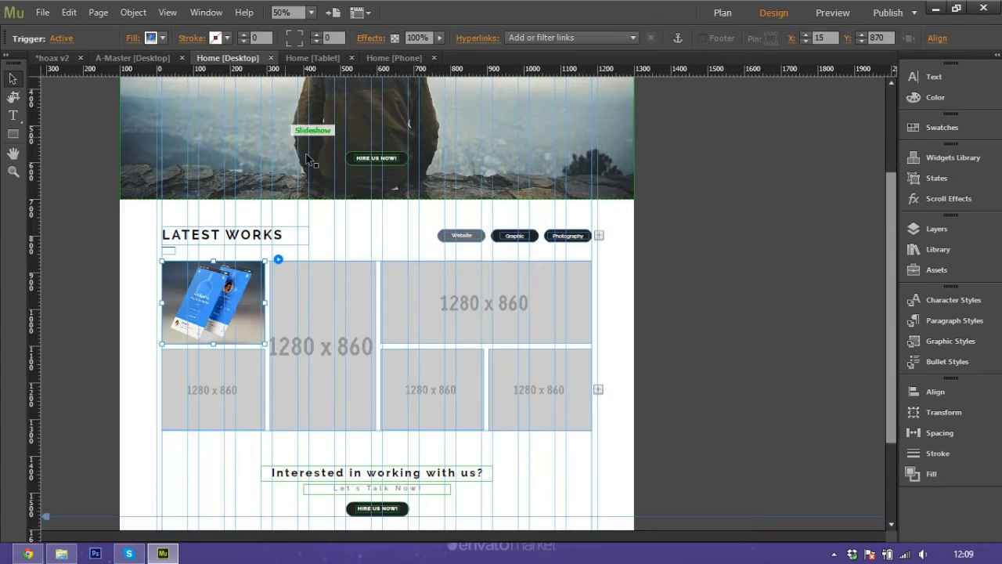
{"action": "left_click", "coordinate": [927, 271]}
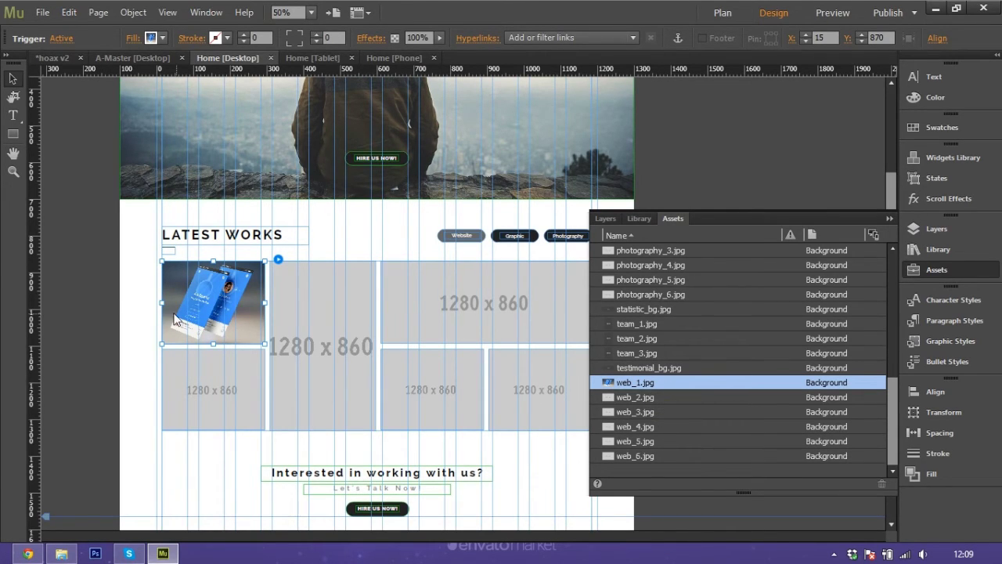
- Collapse the Assets list and select the trigger of the first Website tile inside the nested Latest Works compositions
{"action": "left_click", "coordinate": [853, 210]}
{"action": "left_click", "coordinate": [888, 219]}
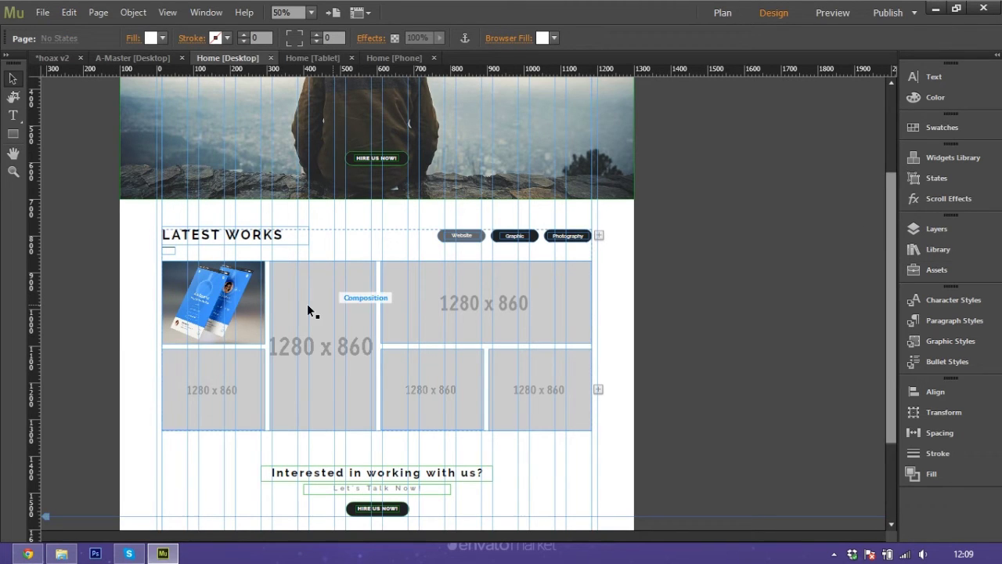
{"action": "left_click", "coordinate": [261, 283]}
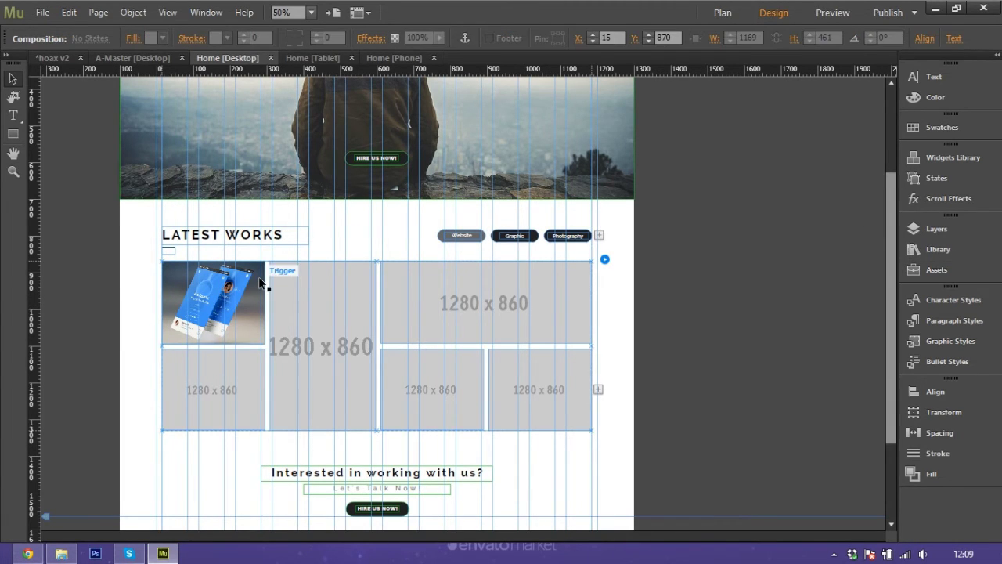
{"action": "left_click", "coordinate": [158, 289]}
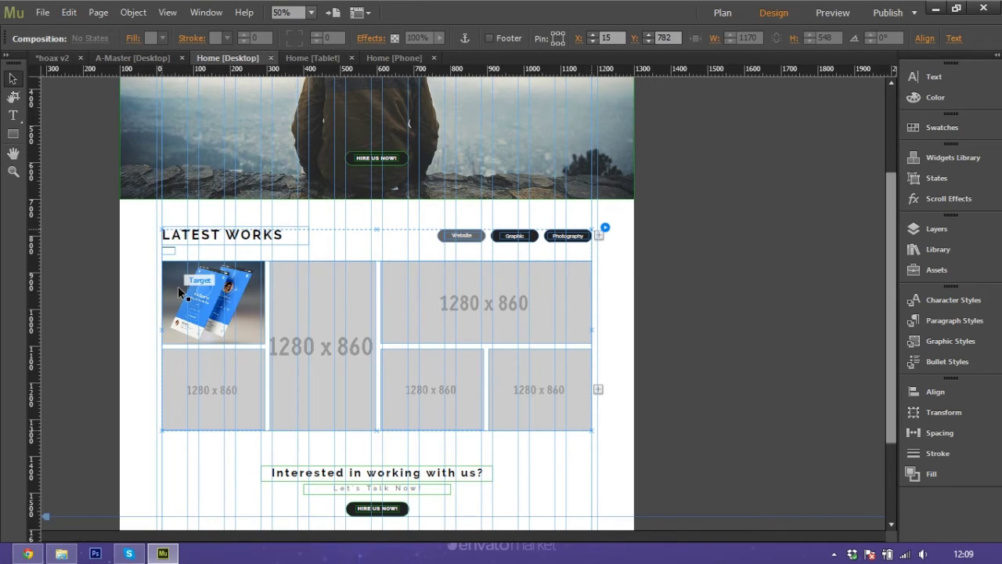
{"action": "left_click", "coordinate": [178, 285]}
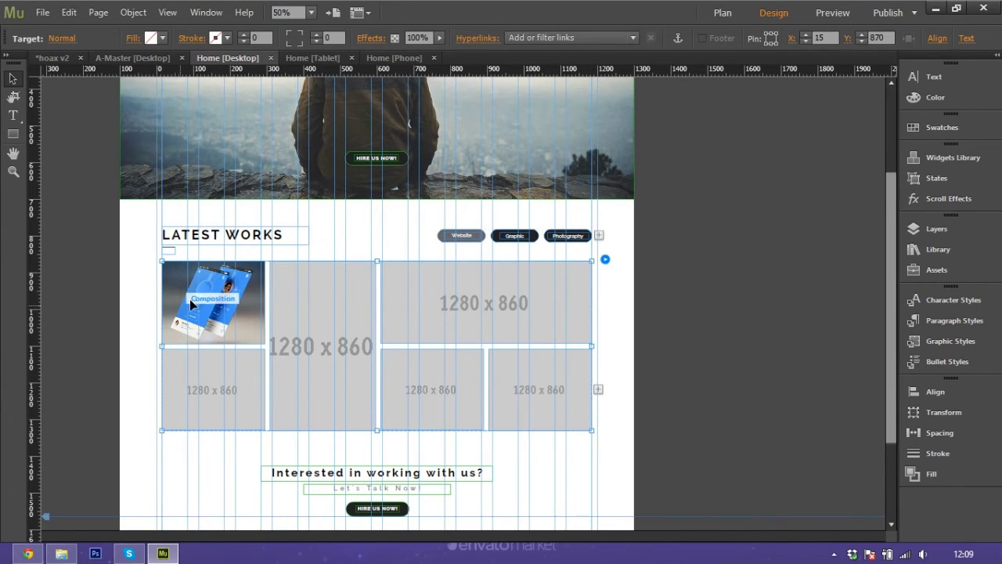
{"action": "left_click", "coordinate": [235, 283]}
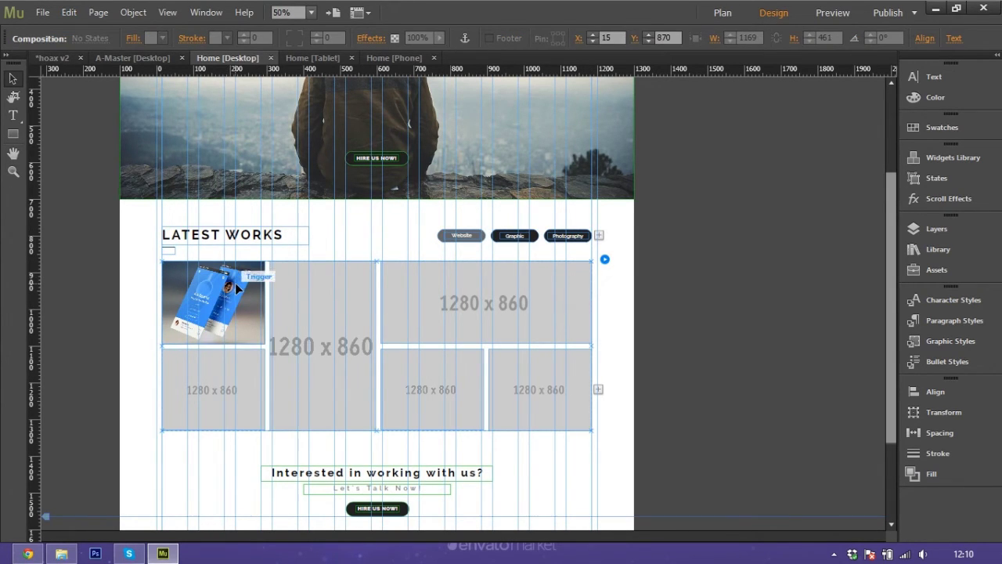
{"action": "left_click", "coordinate": [183, 275]}
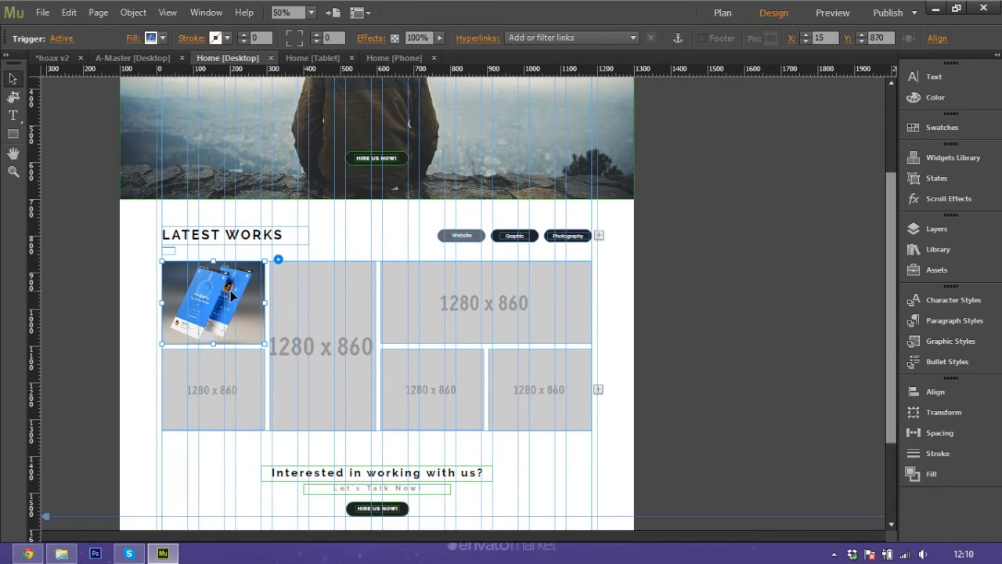
- Show the lightbox parts while editing, examine the enlarged image of the first Website tile, and hide the parts again
{"action": "left_click", "coordinate": [279, 260]}
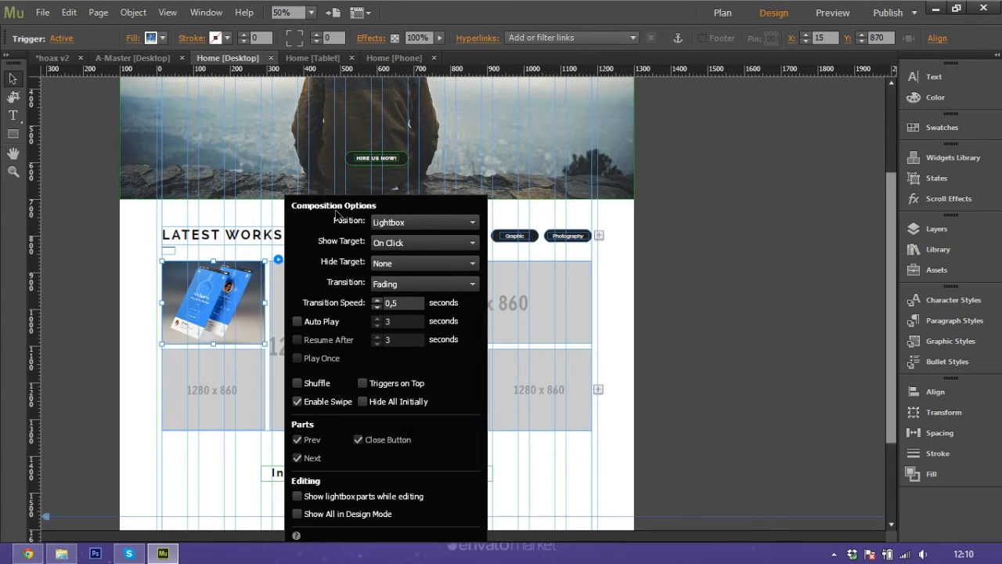
{"action": "left_click", "coordinate": [296, 495]}
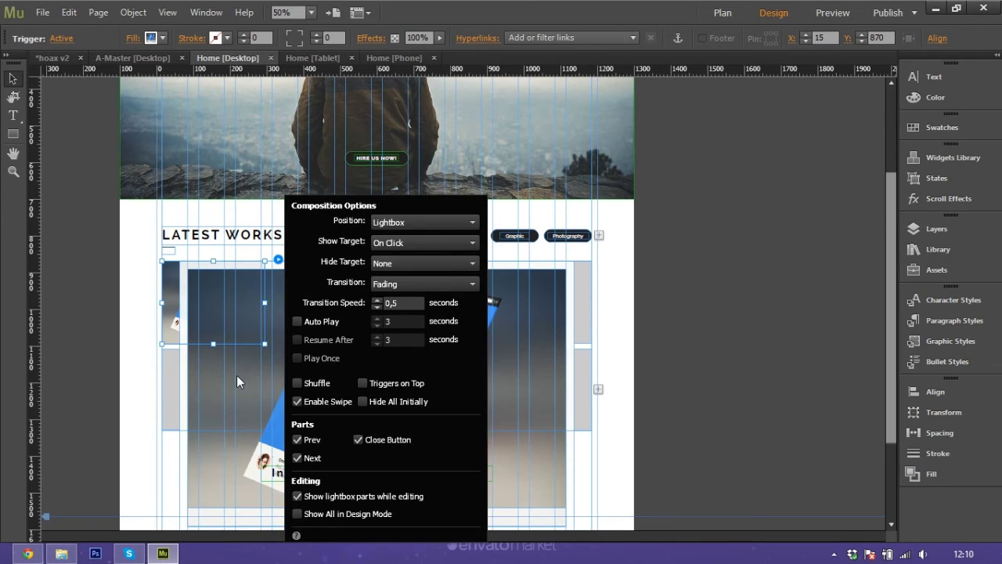
{"action": "left_click", "coordinate": [326, 359]}
{"action": "left_click", "coordinate": [394, 331]}
{"action": "scroll", "coordinate": [395, 323], "scroll_direction": "down", "scroll_amount": 1}
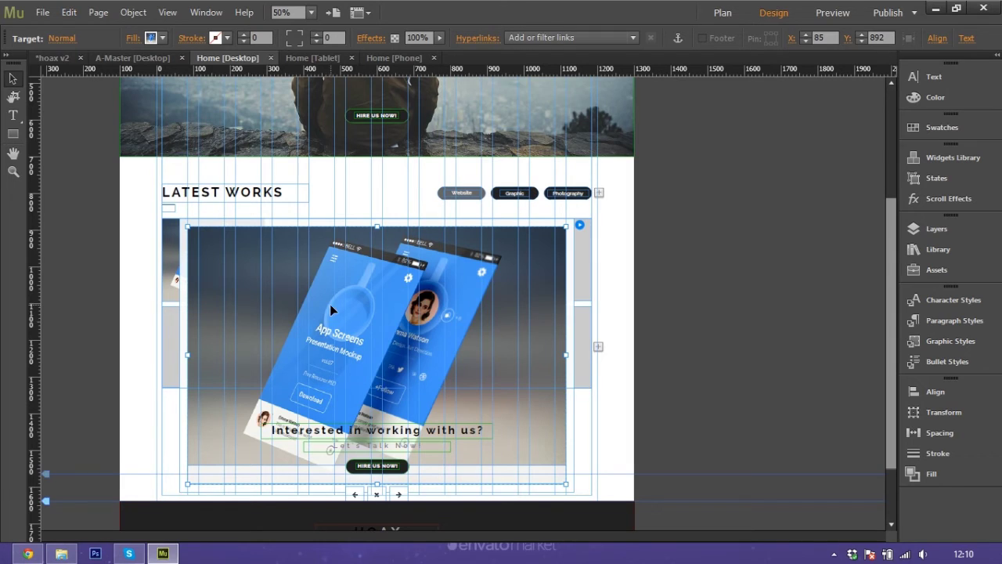
{"action": "left_click", "coordinate": [580, 225]}
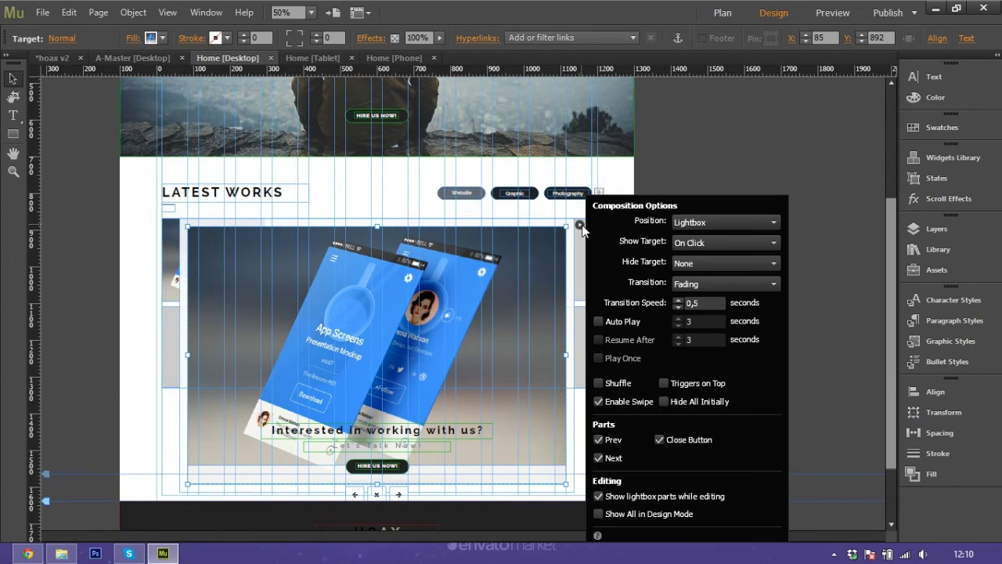
{"action": "left_click", "coordinate": [599, 496]}
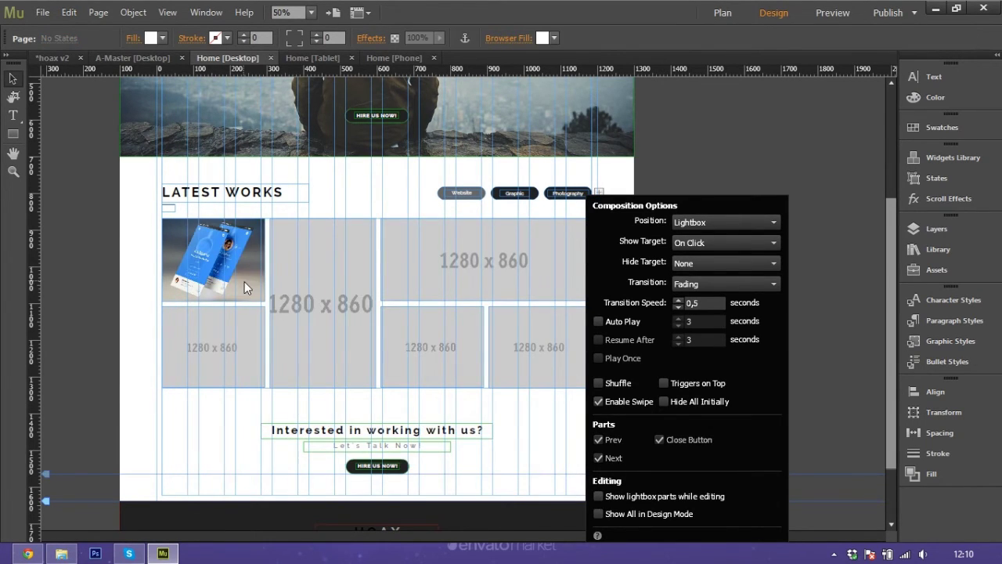
- Relink the wide Website tile's web_3.jpg asset to the web_3 image in the web folder and collapse the Assets list
{"action": "left_click", "coordinate": [314, 274]}
{"action": "left_click", "coordinate": [416, 250]}
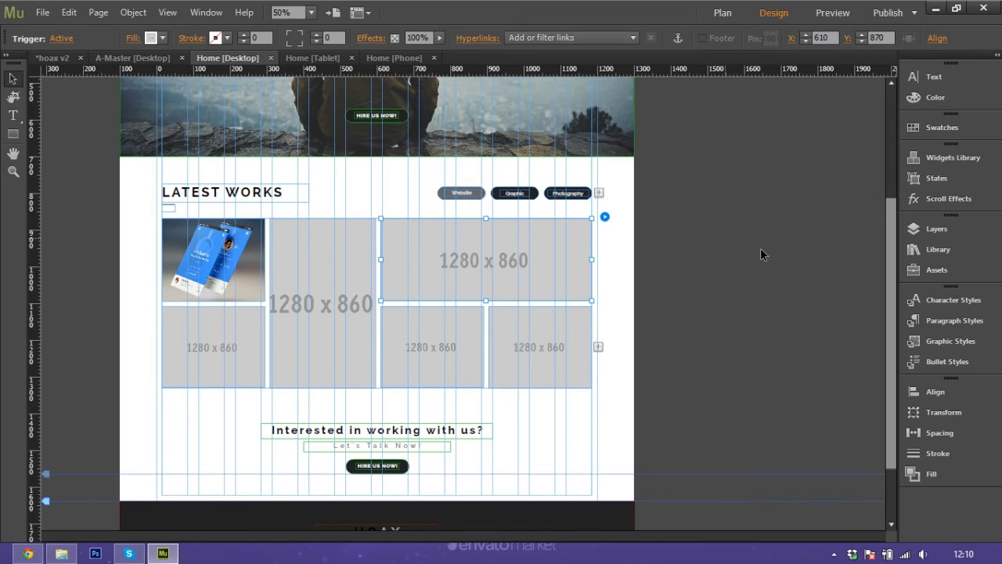
{"action": "left_click", "coordinate": [939, 269]}
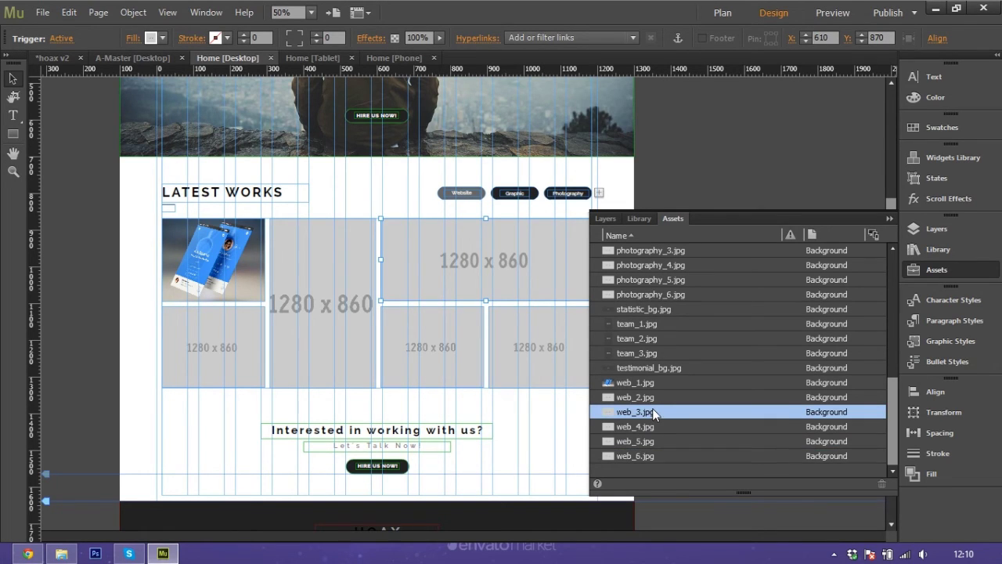
{"action": "right_click", "coordinate": [653, 410]}
{"action": "left_click", "coordinate": [661, 418]}
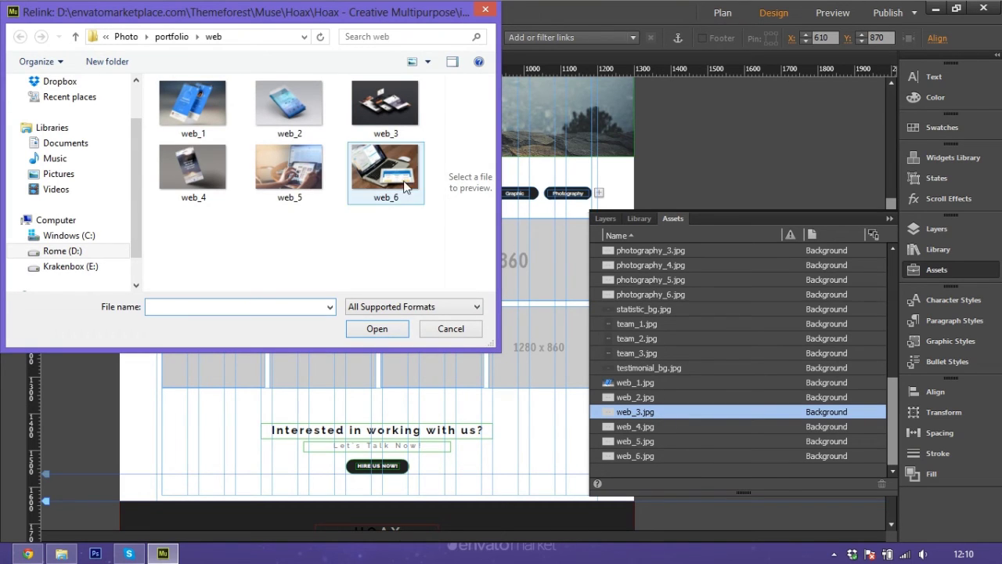
{"action": "left_click", "coordinate": [385, 103]}
{"action": "left_click", "coordinate": [387, 329]}
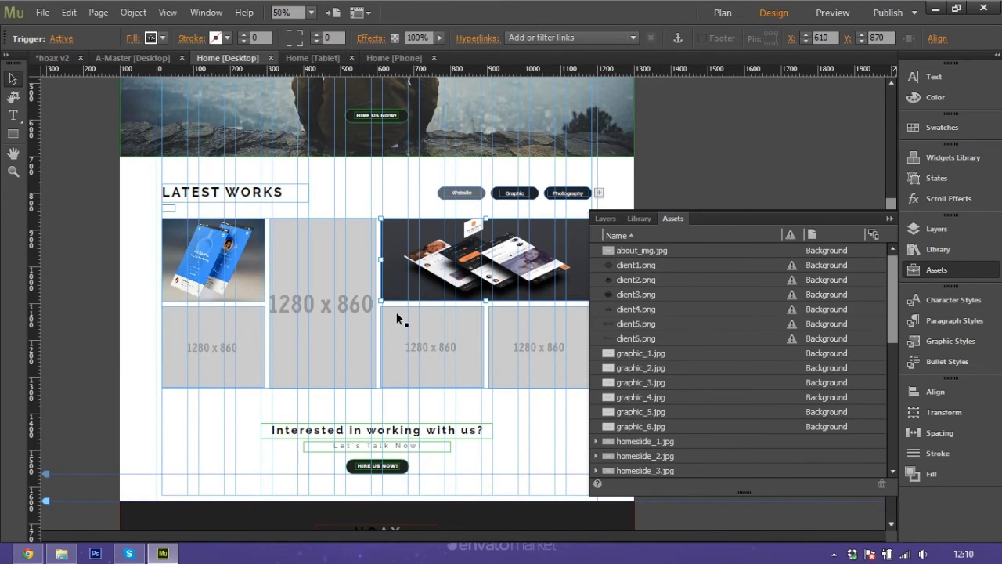
{"action": "left_click", "coordinate": [879, 217]}
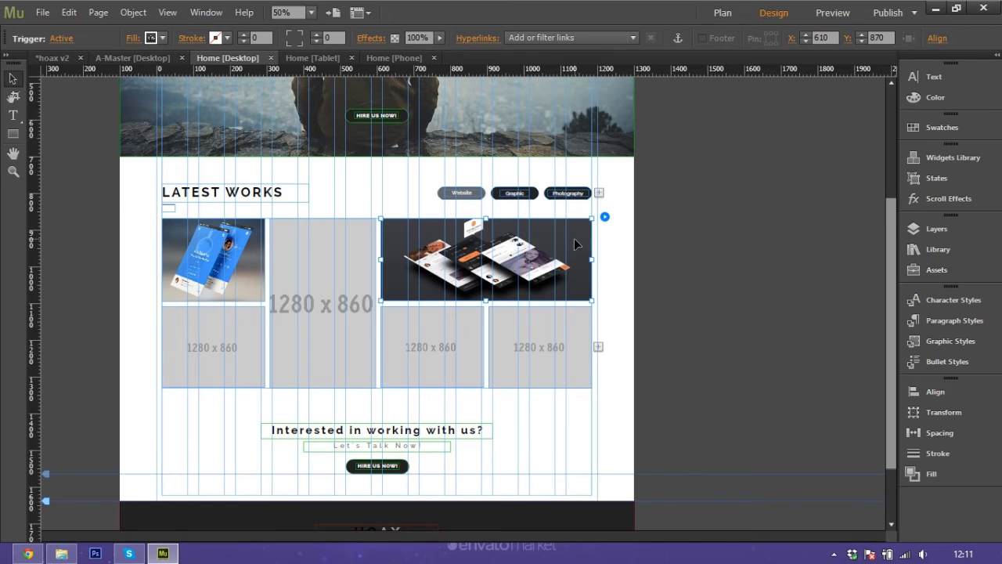
- Show the lightbox parts for the wide Website tile to check its enlarged image, and hide them again
{"action": "left_click", "coordinate": [605, 216]}
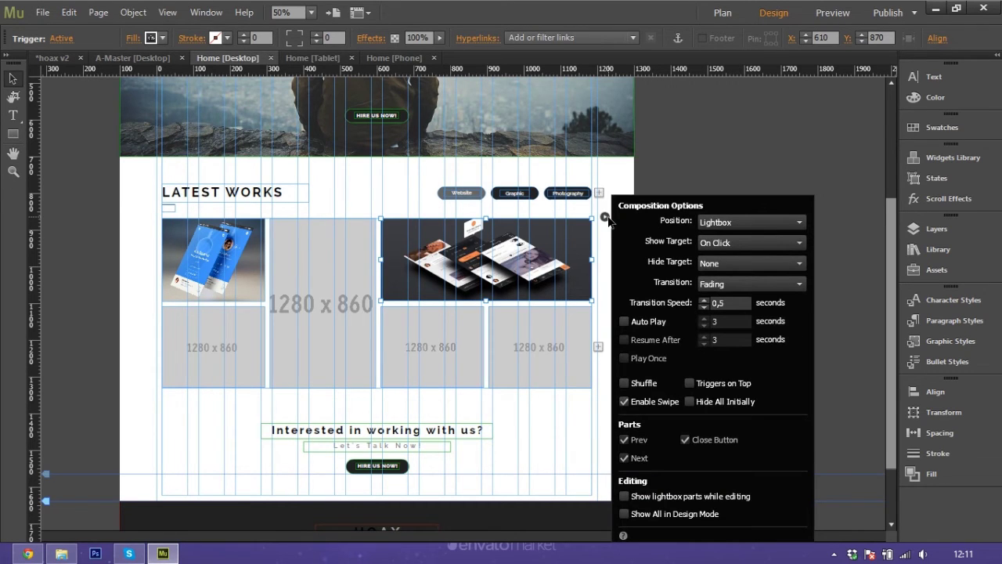
{"action": "left_click", "coordinate": [625, 495]}
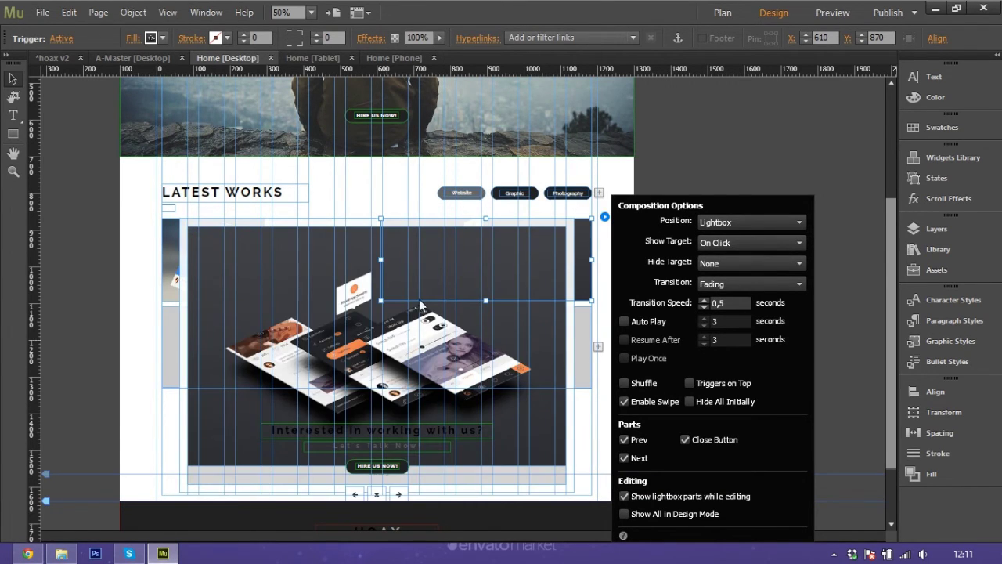
{"action": "left_click", "coordinate": [624, 496]}
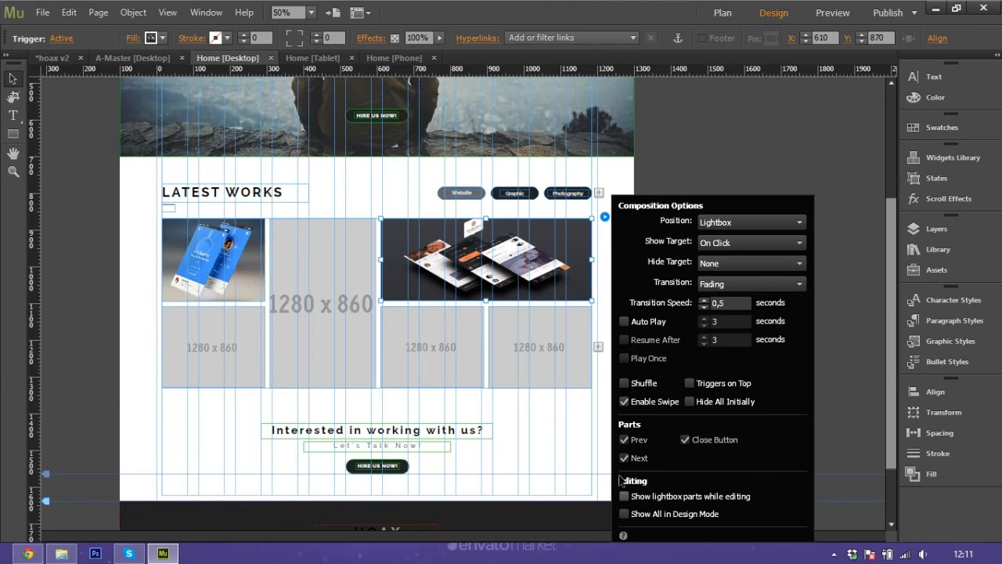
{"action": "left_click", "coordinate": [721, 113]}
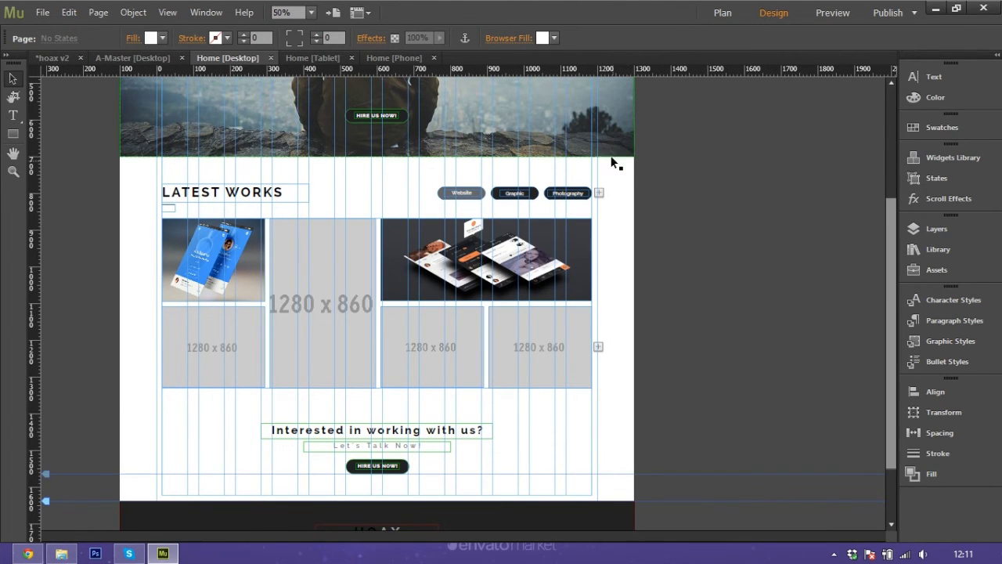
- Open the Desktop version of the About page from the site plan
{"action": "scroll", "coordinate": [478, 278], "scroll_direction": "down", "scroll_amount": 1}
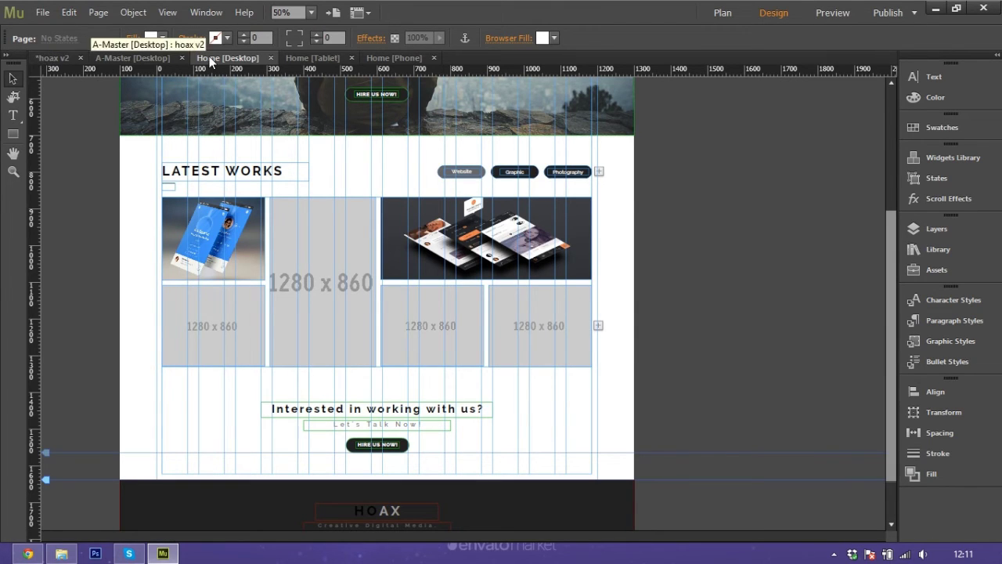
{"action": "left_click", "coordinate": [53, 58]}
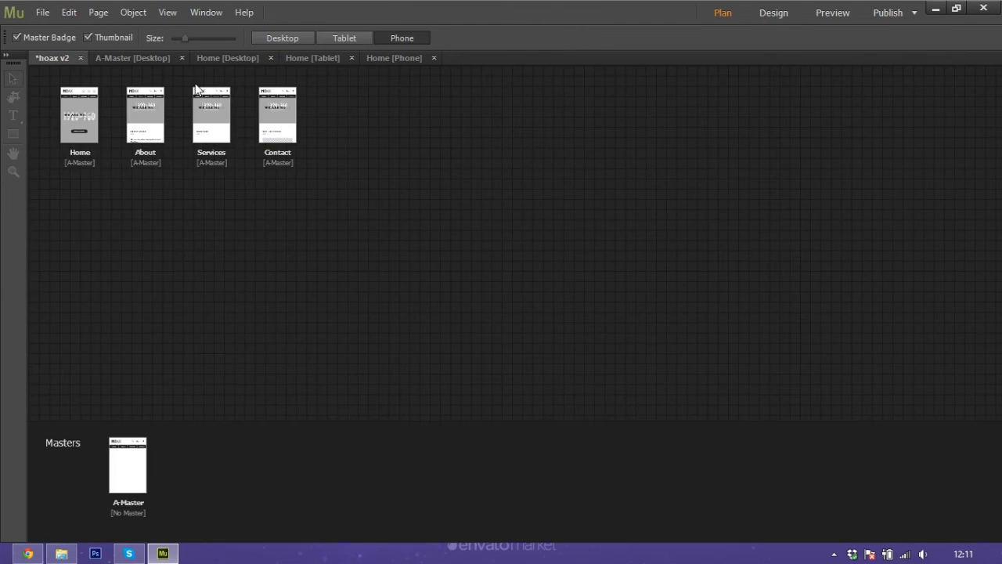
{"action": "left_click", "coordinate": [283, 40]}
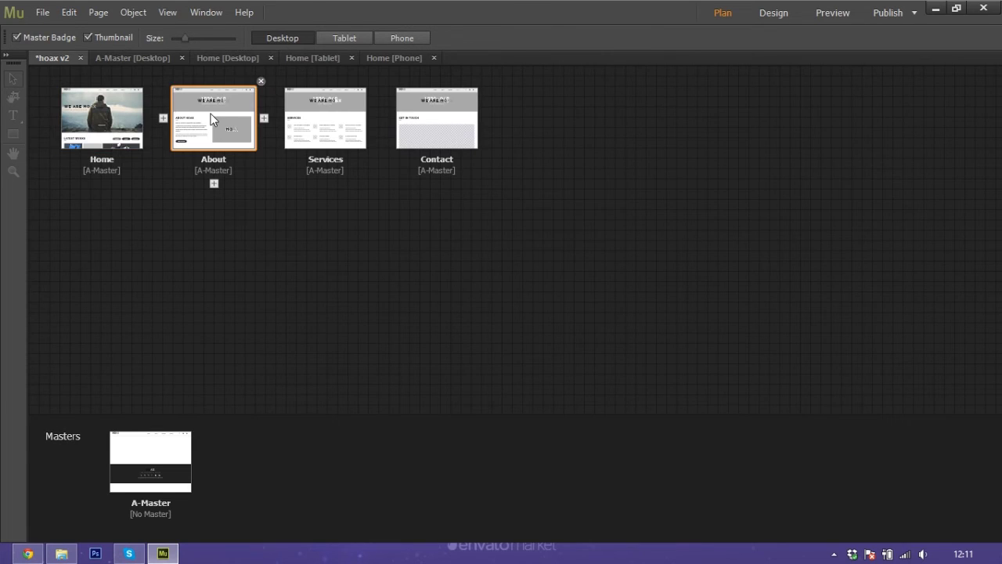
{"action": "double_click", "coordinate": [212, 118]}
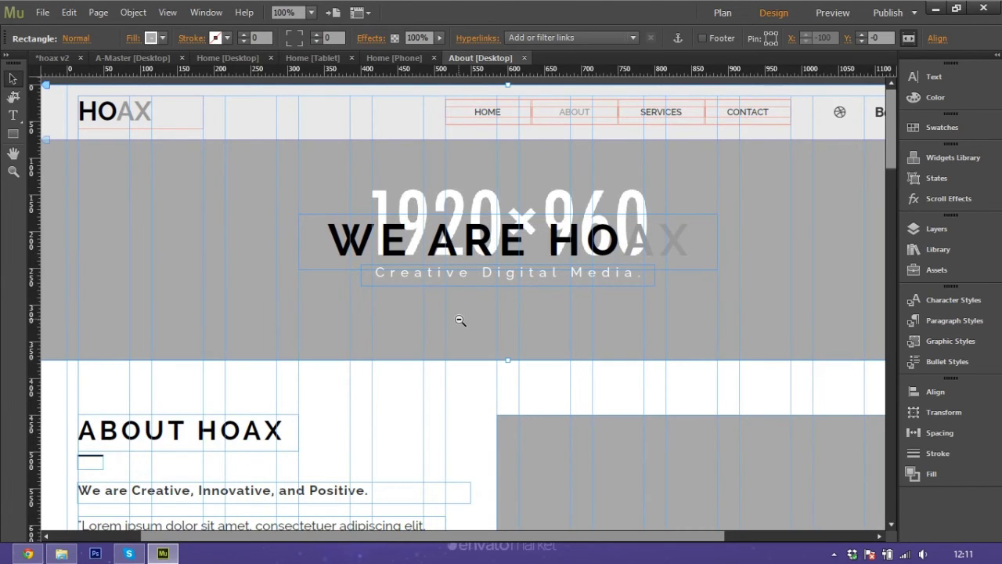
{"action": "left_click", "coordinate": [460, 320], "text": "ctrl+alt"}
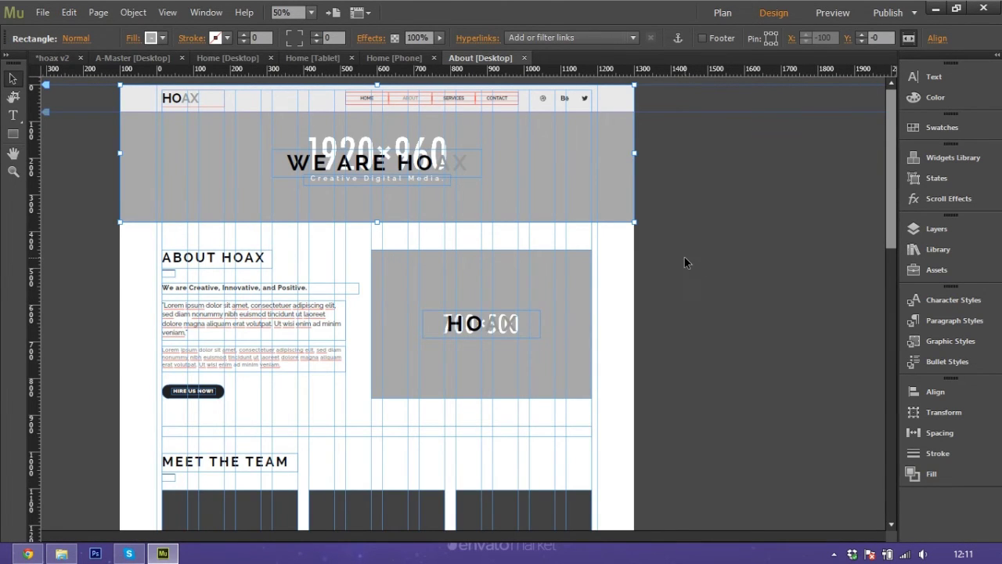
- Relink the about_img.jpg placeholder beside the About Hoax text to the web_5 image and collapse the Assets list
{"action": "left_click", "coordinate": [923, 273]}
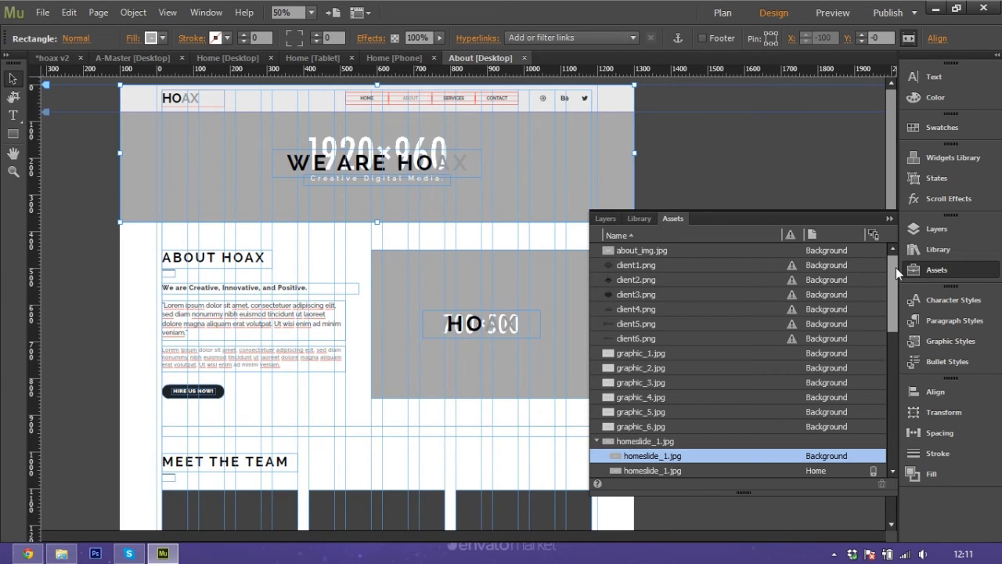
{"action": "left_click", "coordinate": [615, 427]}
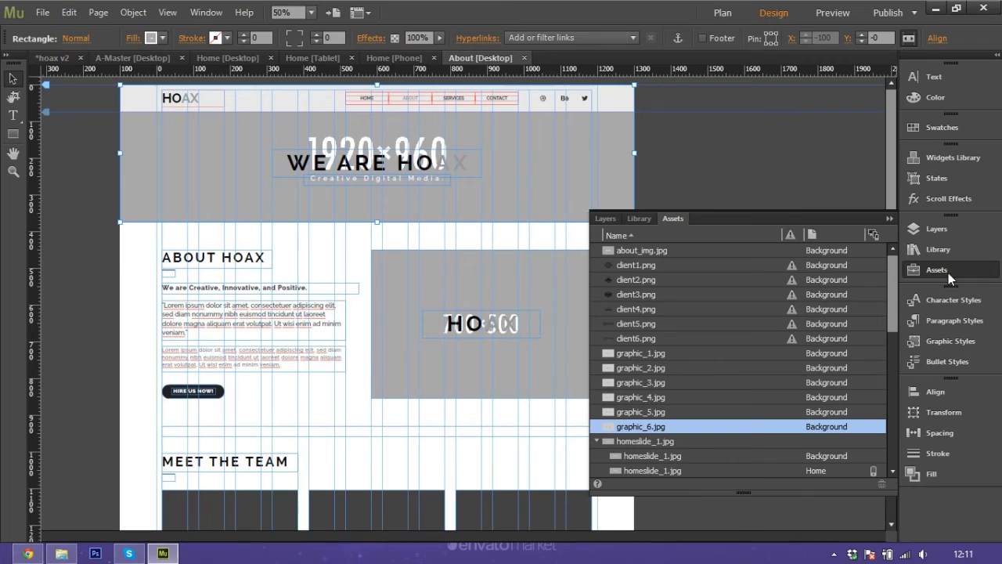
{"action": "left_click_drag", "start_coordinate": [598, 252], "coordinate": [544, 254]}
{"action": "left_click", "coordinate": [519, 277]}
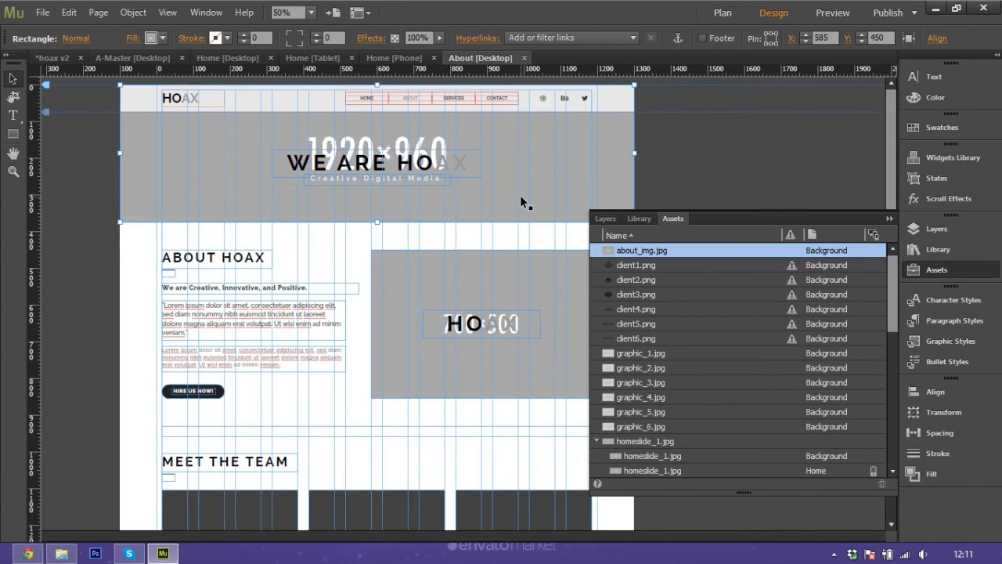
{"action": "left_click", "coordinate": [526, 201]}
{"action": "left_click", "coordinate": [507, 256]}
{"action": "right_click", "coordinate": [697, 251]}
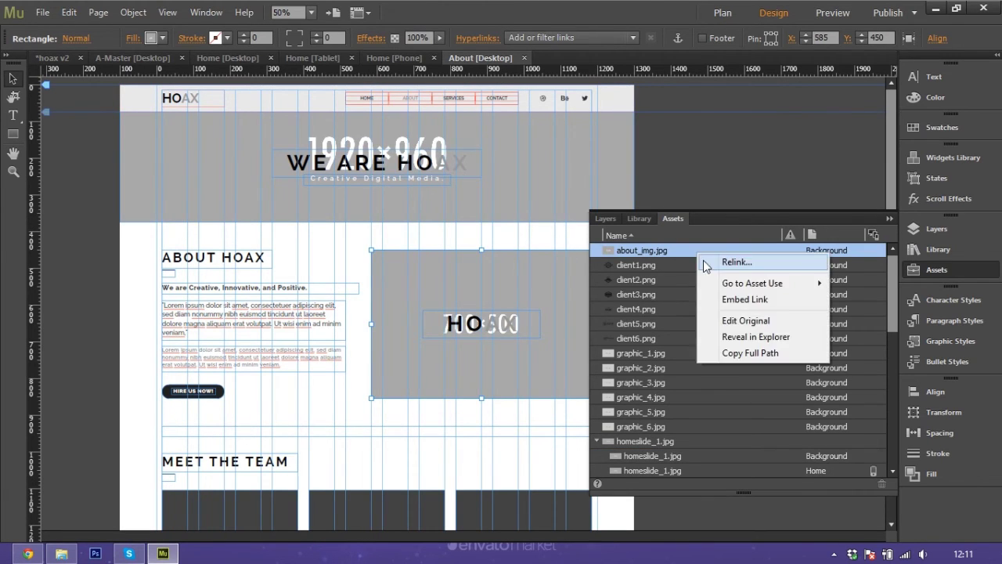
{"action": "left_click", "coordinate": [703, 260]}
{"action": "left_click", "coordinate": [290, 182]}
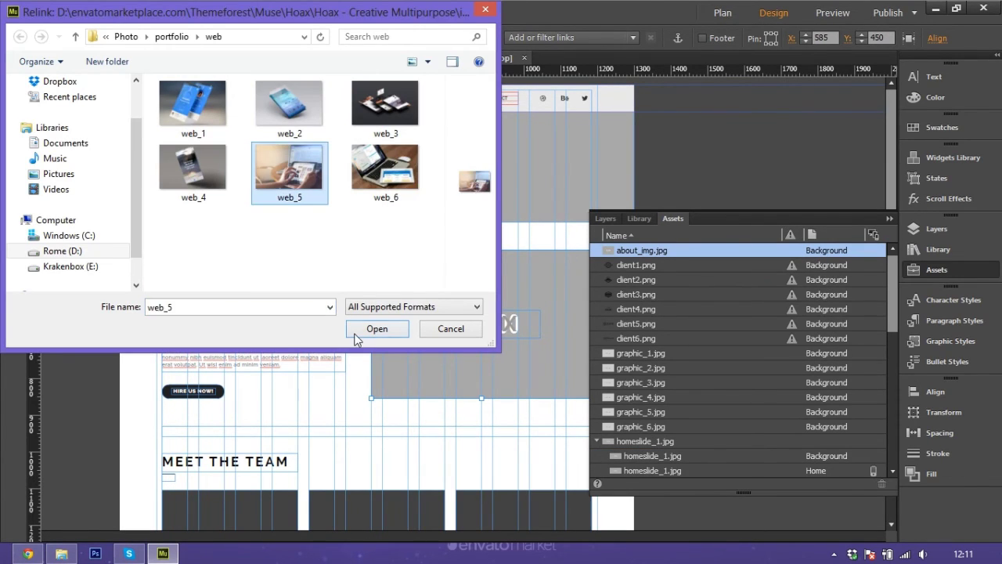
{"action": "left_click", "coordinate": [360, 334]}
{"action": "left_click", "coordinate": [890, 220]}
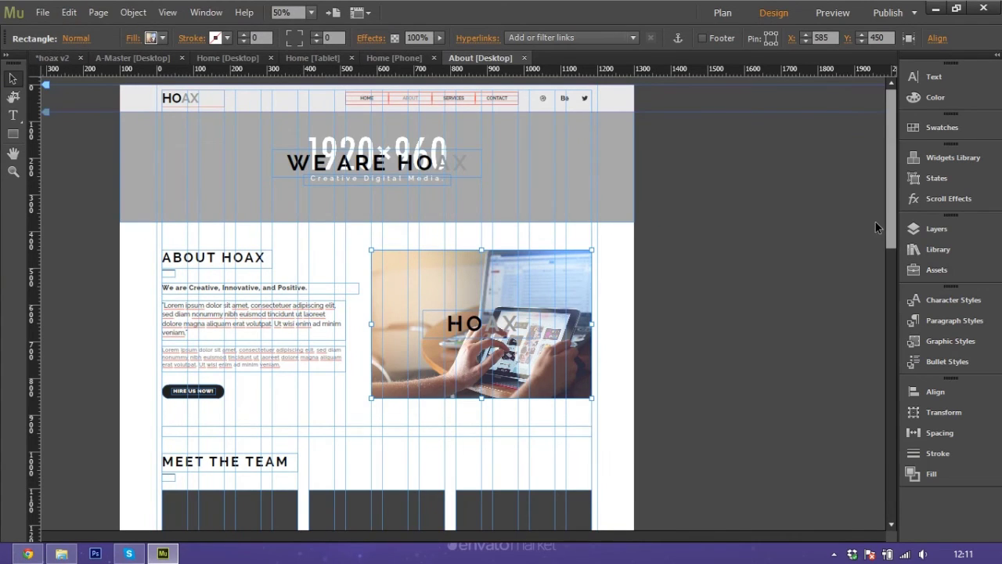
- Show the Meet the Team photo placeholders in the Assets list and select the middle placeholder
{"action": "scroll", "coordinate": [352, 288], "scroll_direction": "down", "scroll_amount": 5}
{"action": "scroll", "coordinate": [298, 276], "scroll_direction": "down", "scroll_amount": 2}
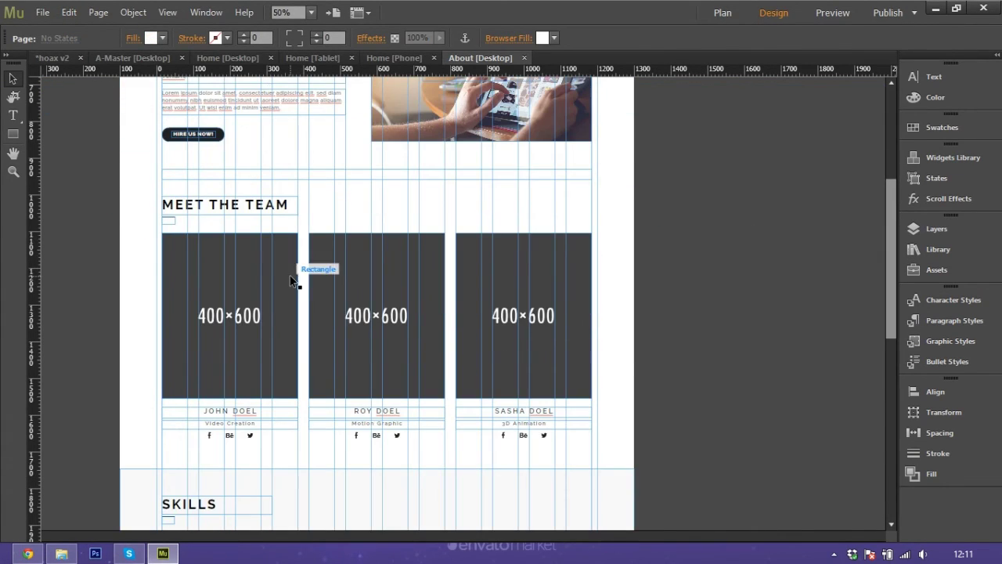
{"action": "left_click", "coordinate": [290, 275]}
{"action": "left_click", "coordinate": [936, 269]}
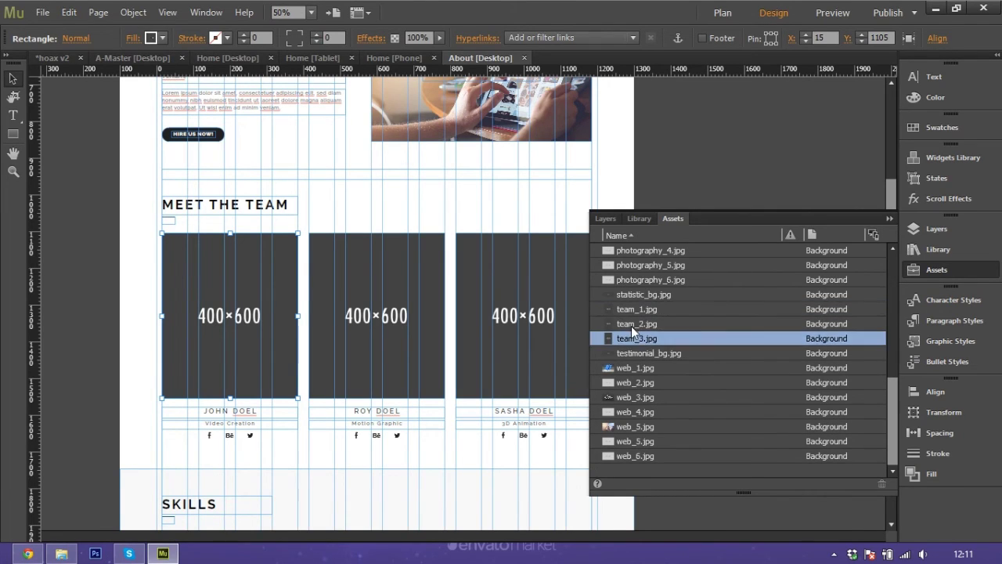
{"action": "left_click_drag", "start_coordinate": [633, 306], "coordinate": [440, 314]}
{"action": "left_click", "coordinate": [440, 314]}
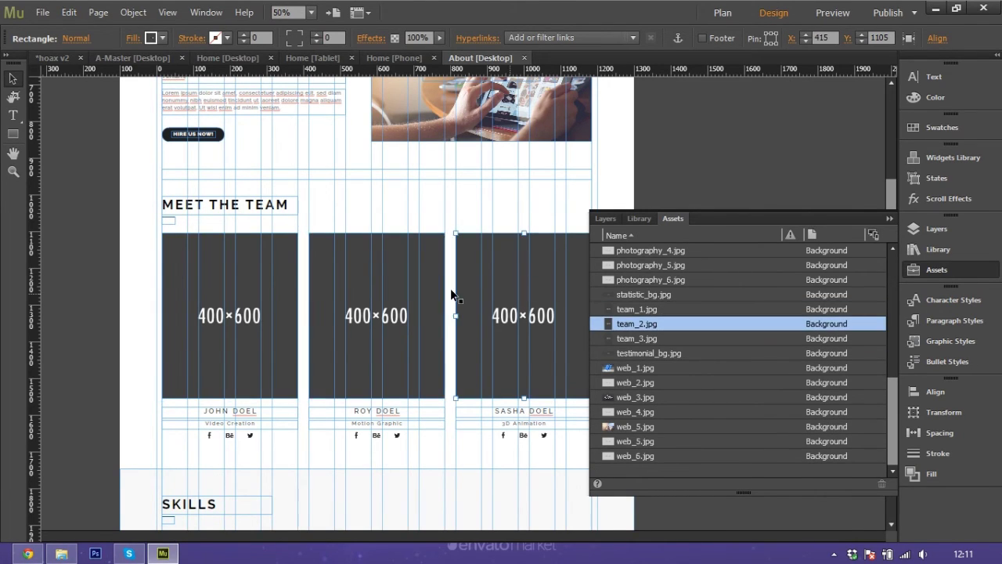
- Start relinking the middle team photo's team_2.jpg asset and browse to the team folder inside Photo
{"action": "right_click", "coordinate": [647, 325]}
{"action": "left_click", "coordinate": [673, 336]}
{"action": "left_click", "coordinate": [76, 39]}
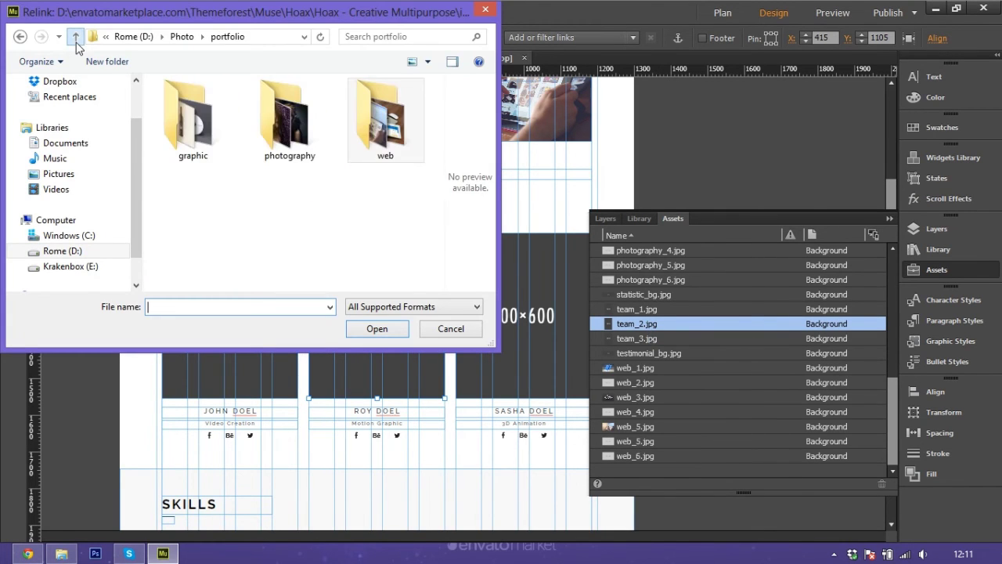
{"action": "left_click", "coordinate": [76, 39]}
{"action": "scroll", "coordinate": [260, 241], "scroll_direction": "down", "scroll_amount": 5}
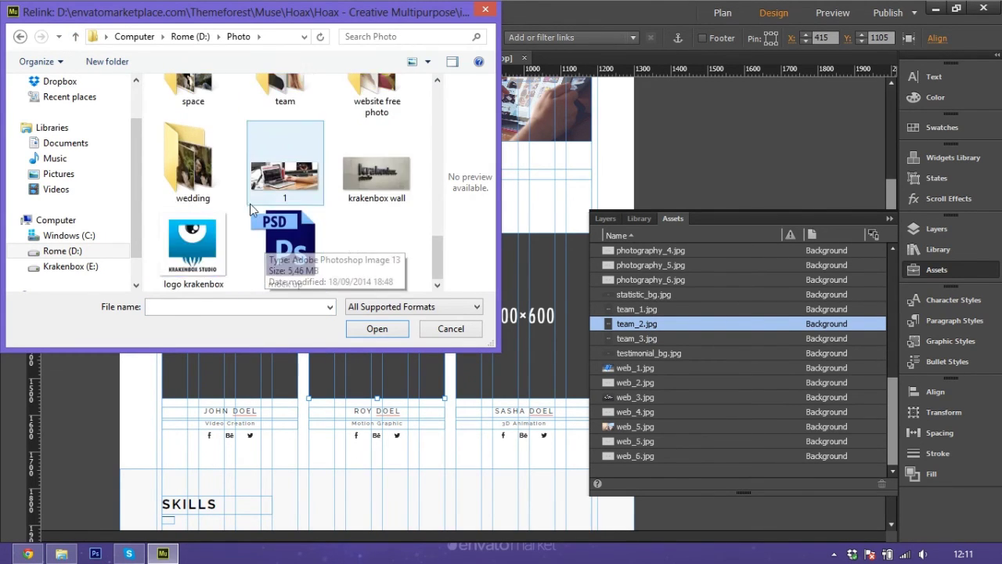
{"action": "scroll", "coordinate": [250, 204], "scroll_direction": "up", "scroll_amount": 1}
{"action": "double_click", "coordinate": [281, 106]}
- Relink the middle team photo to the team_16 image and deselect it
{"action": "left_click", "coordinate": [278, 246]}
{"action": "scroll", "coordinate": [235, 227], "scroll_direction": "down", "scroll_amount": 5}
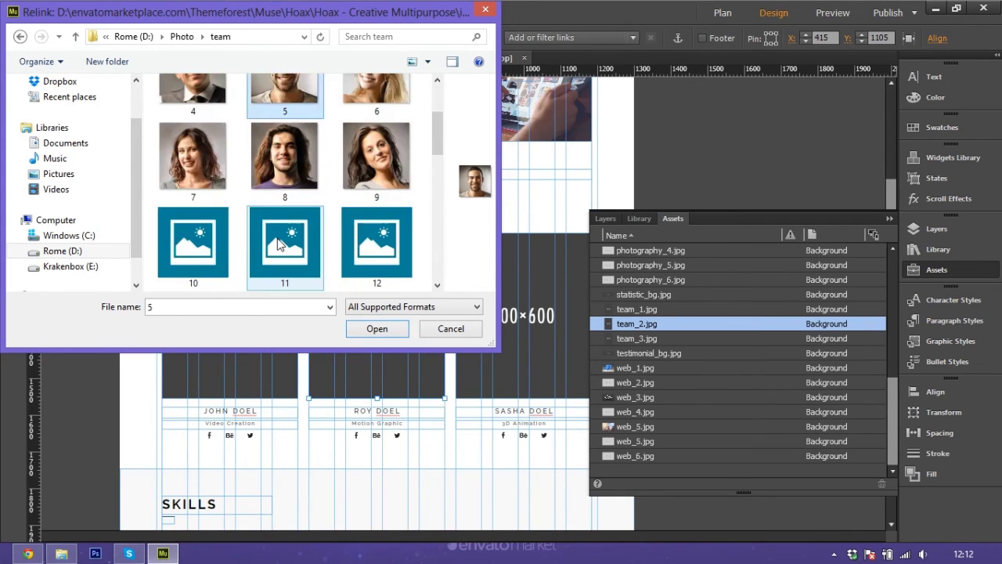
{"action": "scroll", "coordinate": [217, 227], "scroll_direction": "down", "scroll_amount": 3}
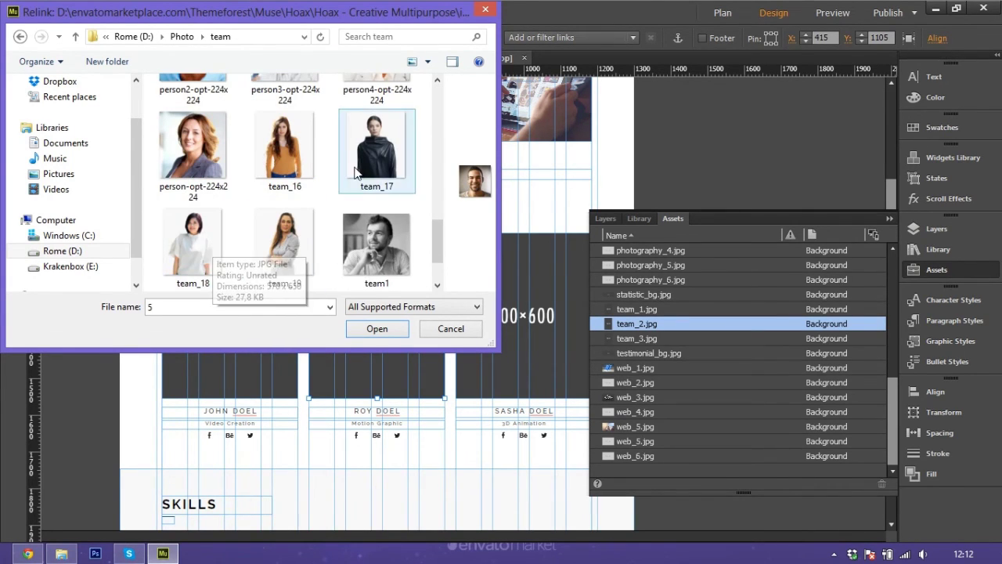
{"action": "left_click", "coordinate": [298, 155]}
{"action": "left_click", "coordinate": [395, 329]}
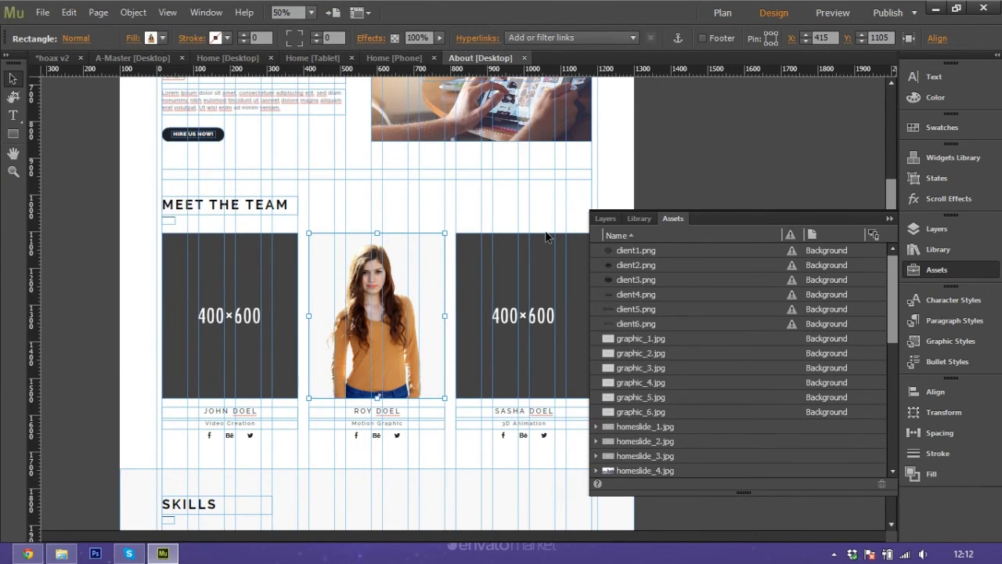
{"action": "left_click", "coordinate": [711, 176]}
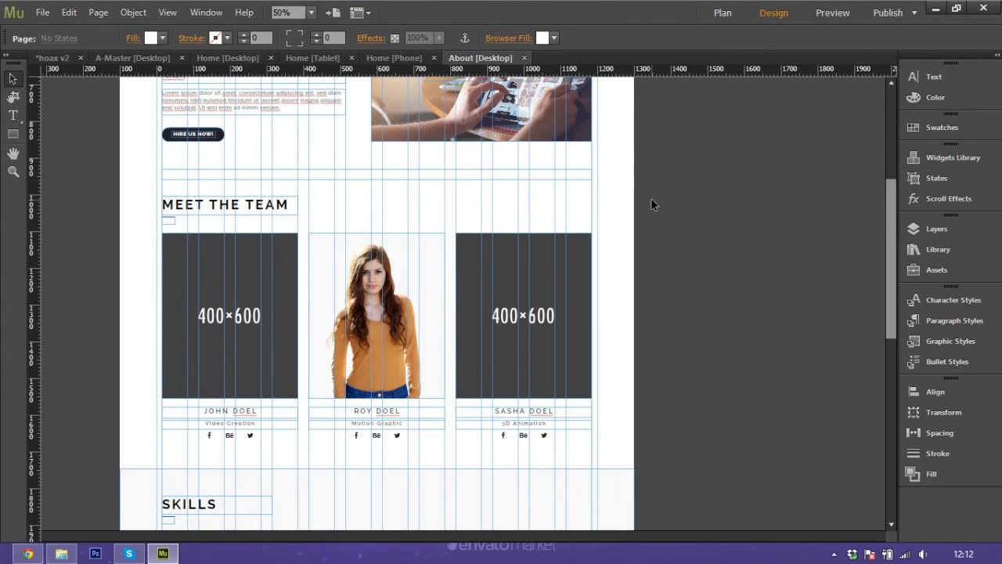
- Select the Testimonials section's background and start relinking its testimonial_bg.jpg asset
{"action": "scroll", "coordinate": [384, 282], "scroll_direction": "down", "scroll_amount": 3}
{"action": "scroll", "coordinate": [383, 282], "scroll_direction": "down", "scroll_amount": 5}
{"action": "left_click", "coordinate": [368, 243]}
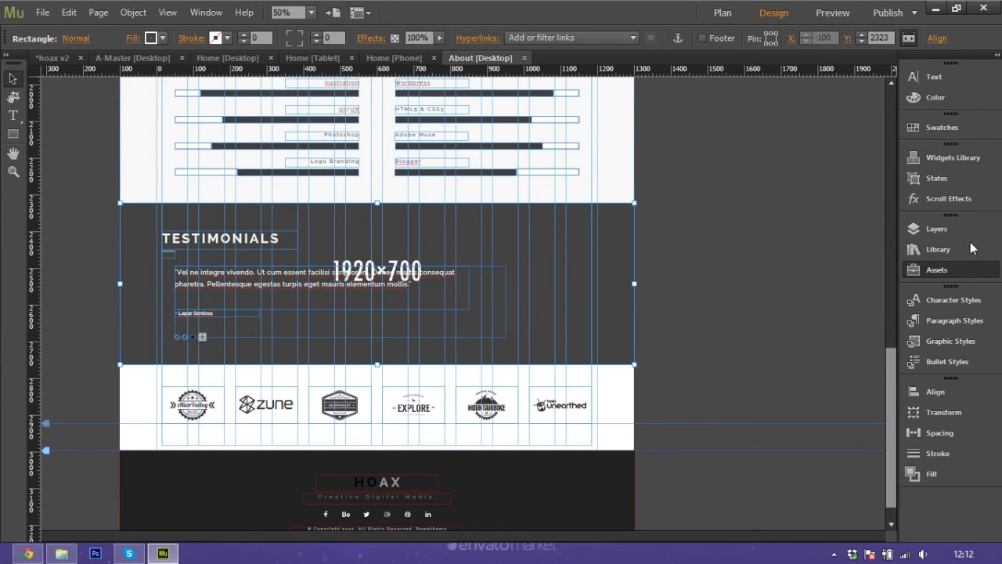
{"action": "left_click", "coordinate": [943, 269]}
{"action": "right_click", "coordinate": [692, 349]}
{"action": "left_click", "coordinate": [704, 360]}
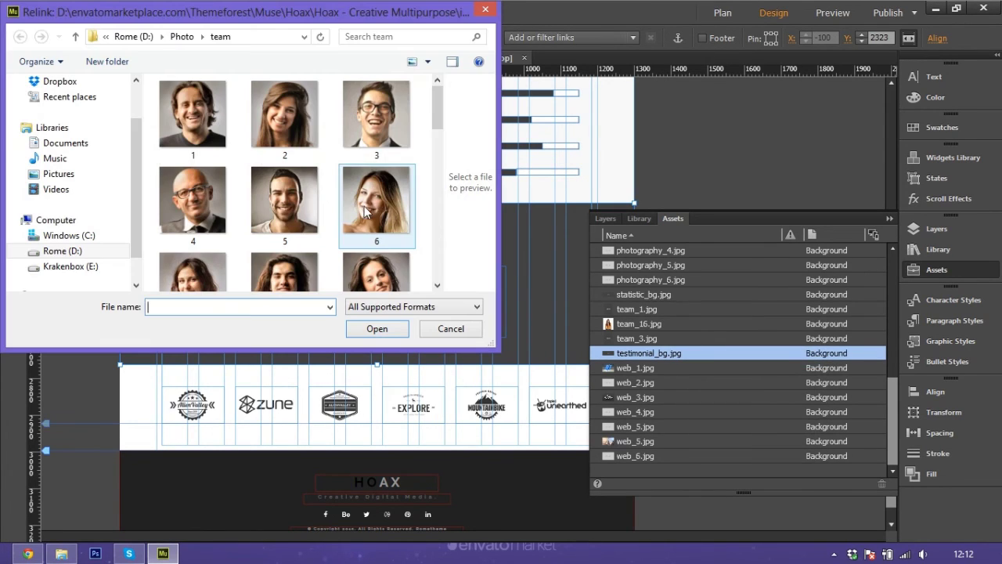
- Relink the Testimonials background to the homeslide_3 image in the homeslide folder and collapse the Assets list
{"action": "left_click", "coordinate": [75, 36]}
{"action": "scroll", "coordinate": [336, 188], "scroll_direction": "up", "scroll_amount": 3}
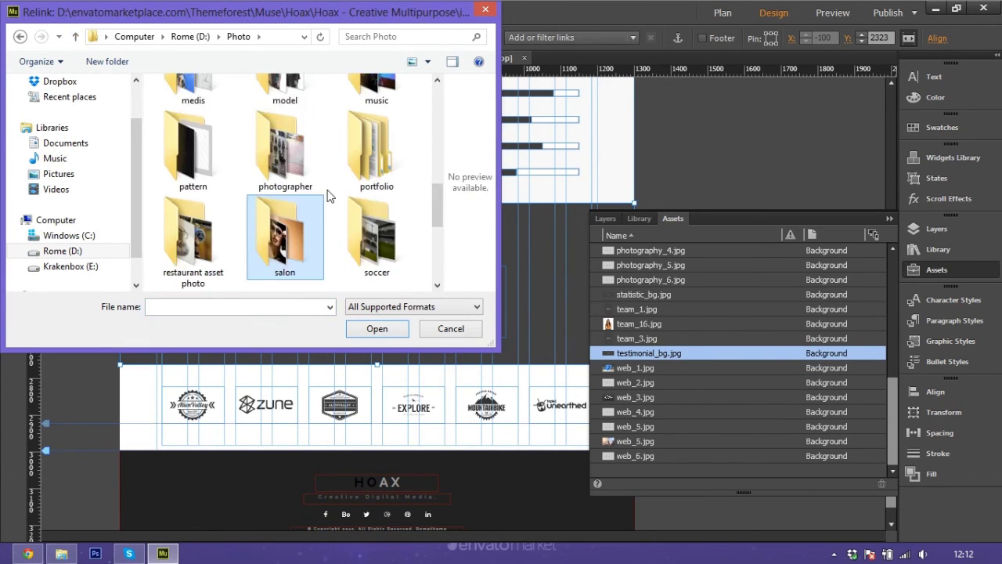
{"action": "scroll", "coordinate": [361, 223], "scroll_direction": "up", "scroll_amount": 2}
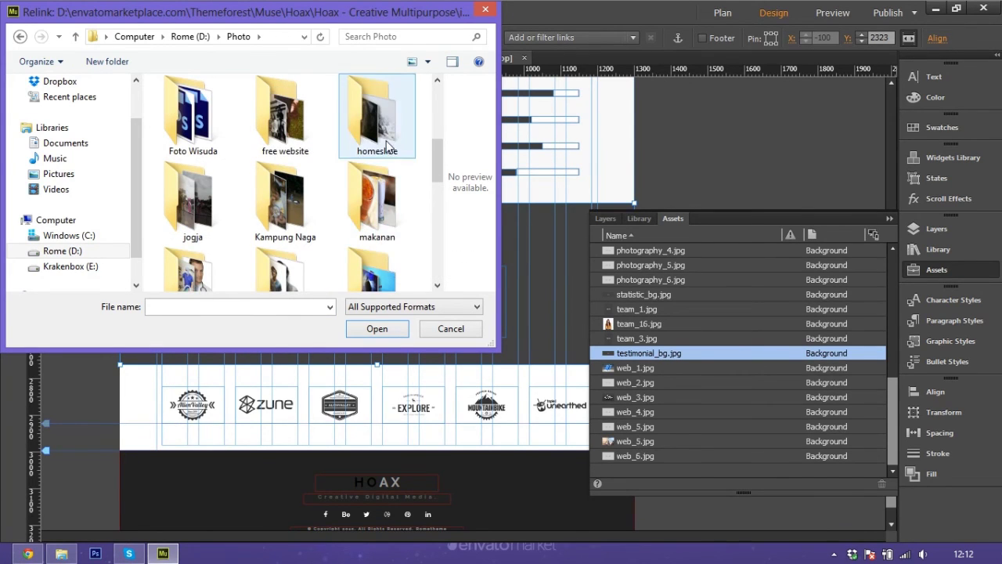
{"action": "double_click", "coordinate": [370, 148]}
{"action": "left_click", "coordinate": [370, 161]}
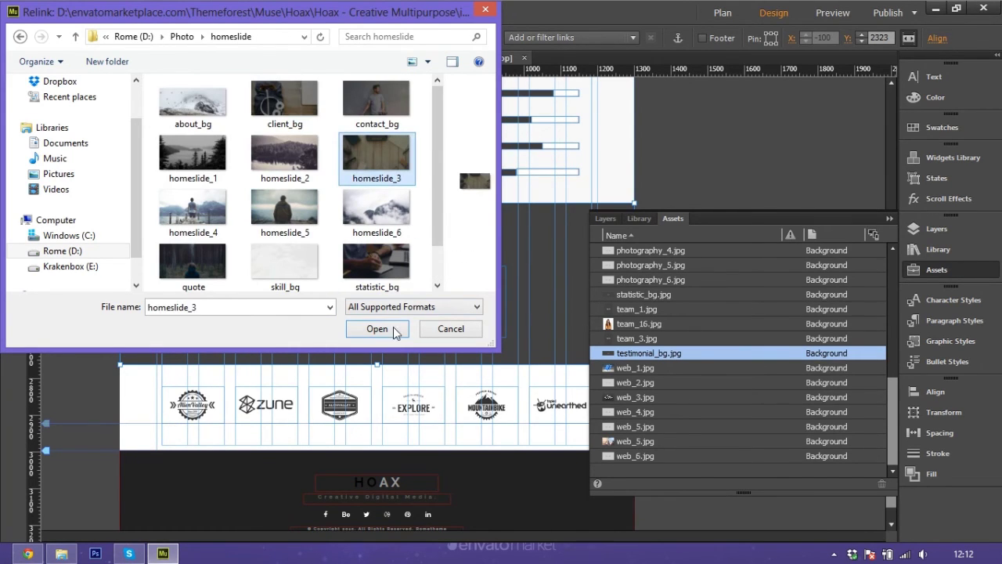
{"action": "left_click", "coordinate": [394, 327]}
{"action": "left_click", "coordinate": [663, 155]}
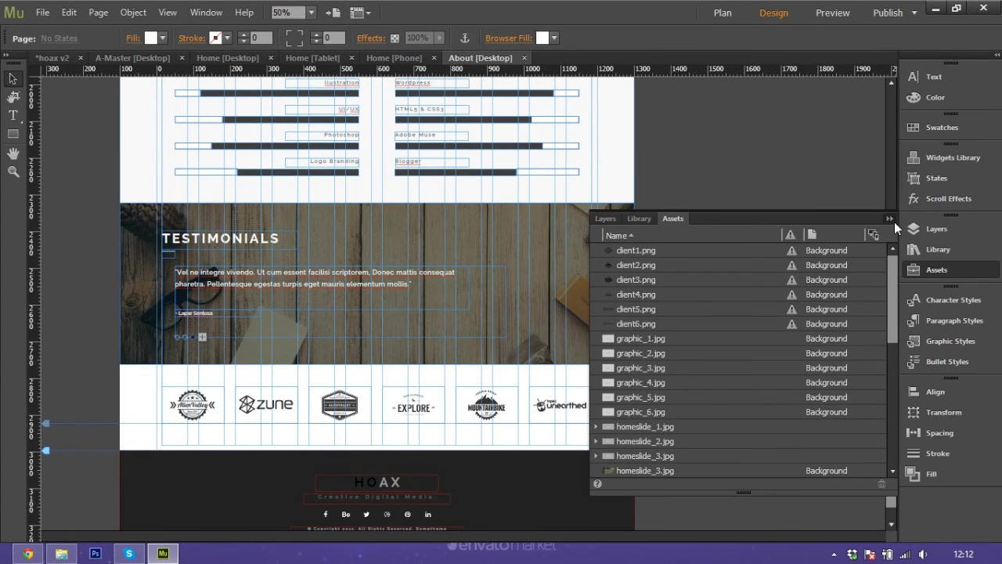
{"action": "left_click", "coordinate": [894, 221]}
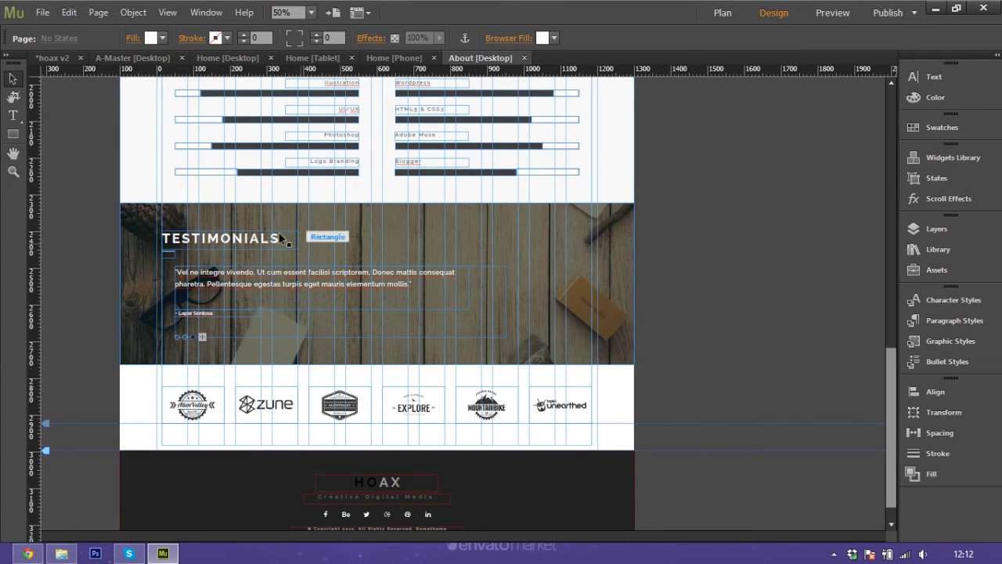
- Open the Desktop version of the Services page from the site plan
{"action": "left_click", "coordinate": [69, 59]}
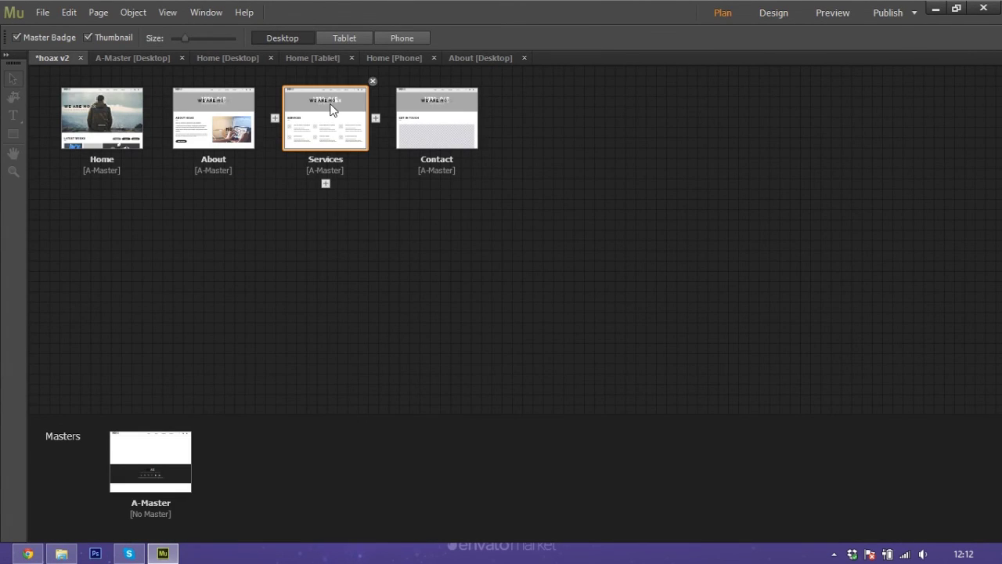
{"action": "double_click", "coordinate": [330, 109]}
{"action": "left_click", "coordinate": [633, 287]}
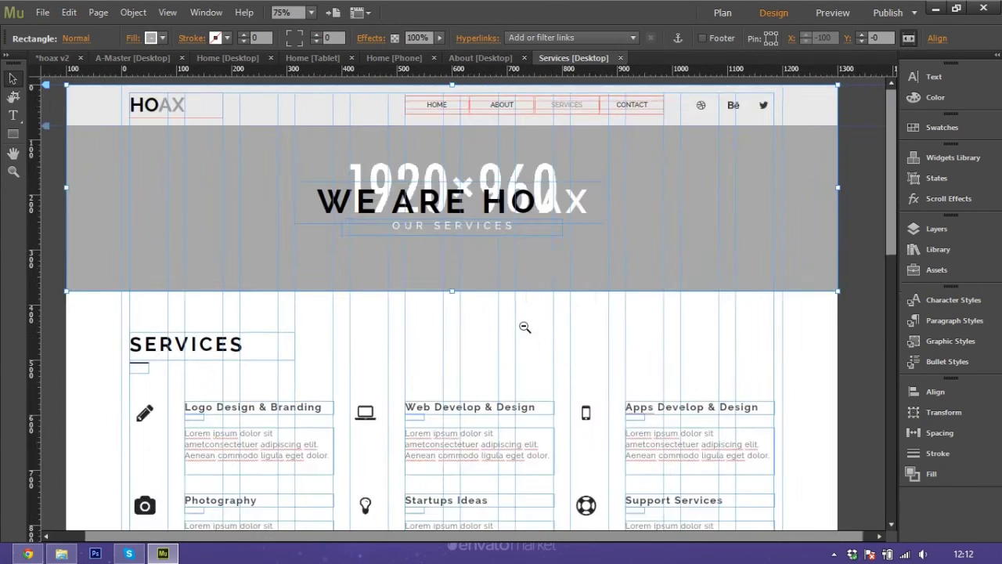
{"action": "left_click", "coordinate": [525, 328], "text": "alt"}
- Open the embedded HTML code of the pencil icon beside Logo Design & Branding for editing
{"action": "scroll", "coordinate": [192, 219], "scroll_direction": "down", "scroll_amount": 5}
{"action": "scroll", "coordinate": [191, 227], "scroll_direction": "up", "scroll_amount": 2}
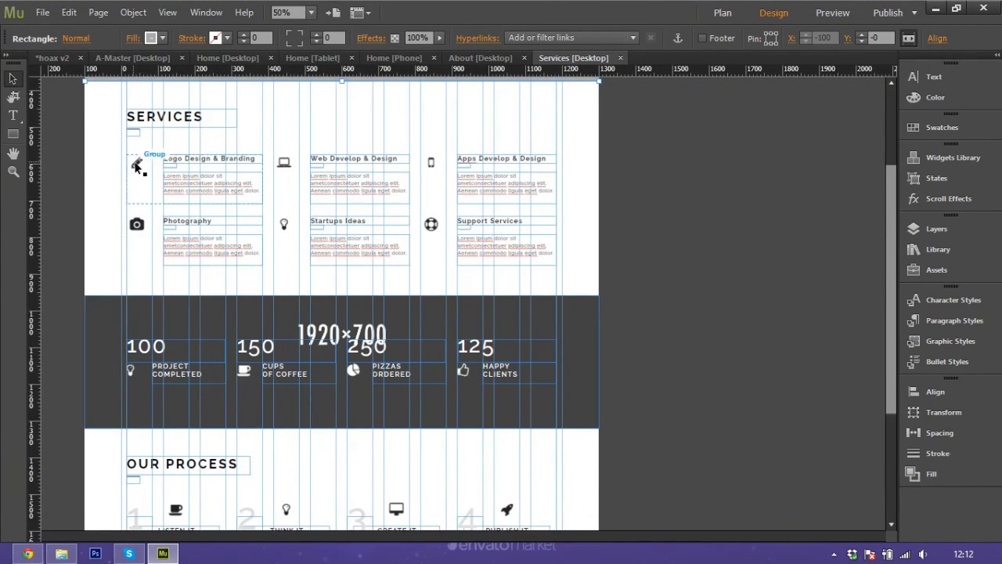
{"action": "left_click", "coordinate": [137, 167]}
{"action": "left_click", "coordinate": [137, 167]}
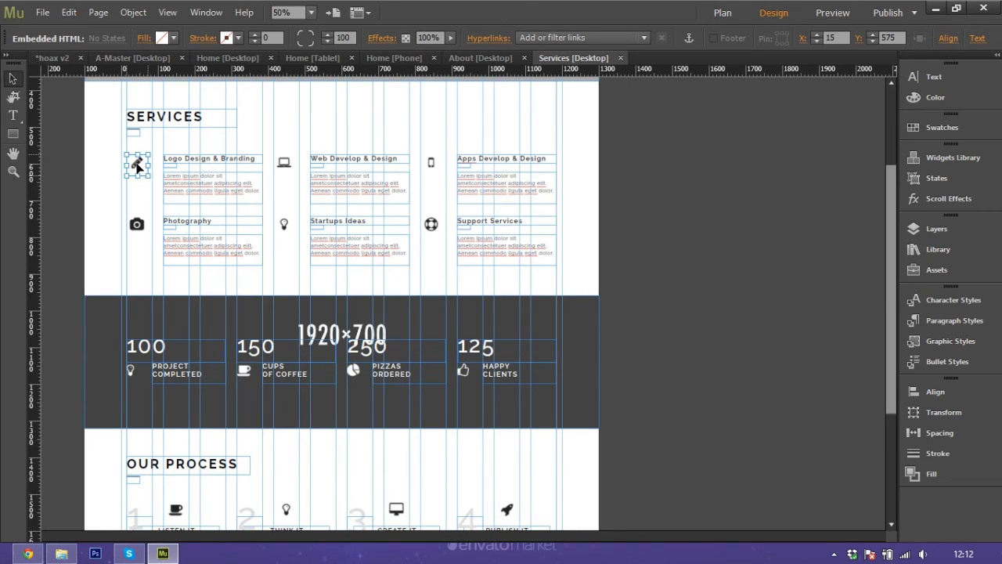
{"action": "right_click", "coordinate": [138, 169]}
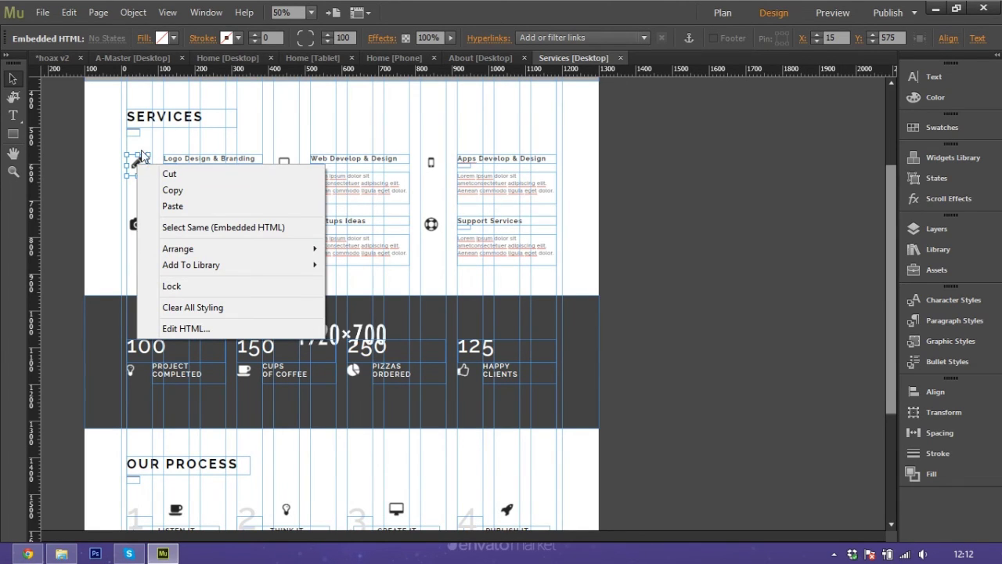
{"action": "left_click", "coordinate": [185, 328]}
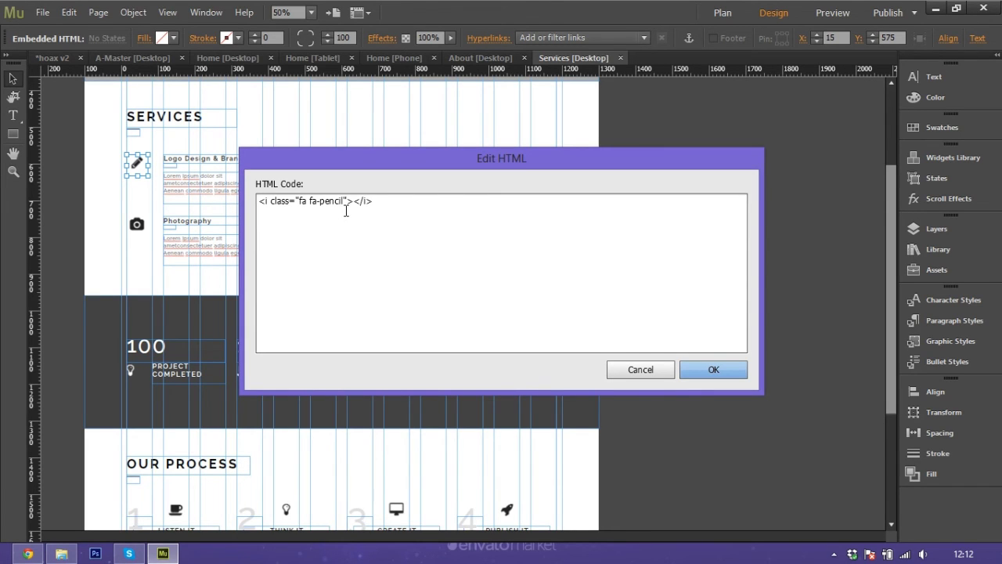
- Switch to Chrome, search for fontawesome in a new tab and open the Font Awesome website
{"action": "left_click", "coordinate": [28, 553]}
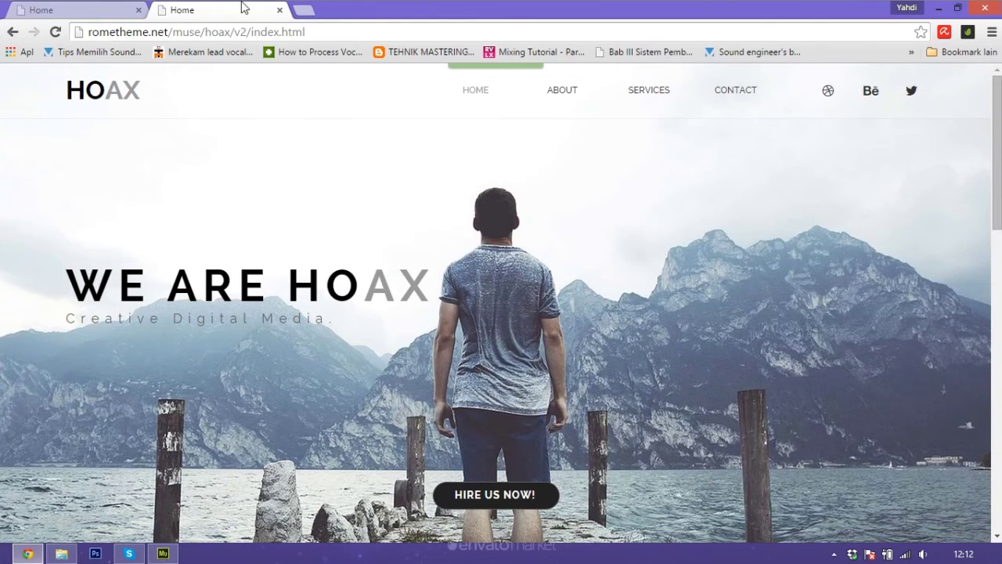
{"action": "left_click", "coordinate": [304, 11]}
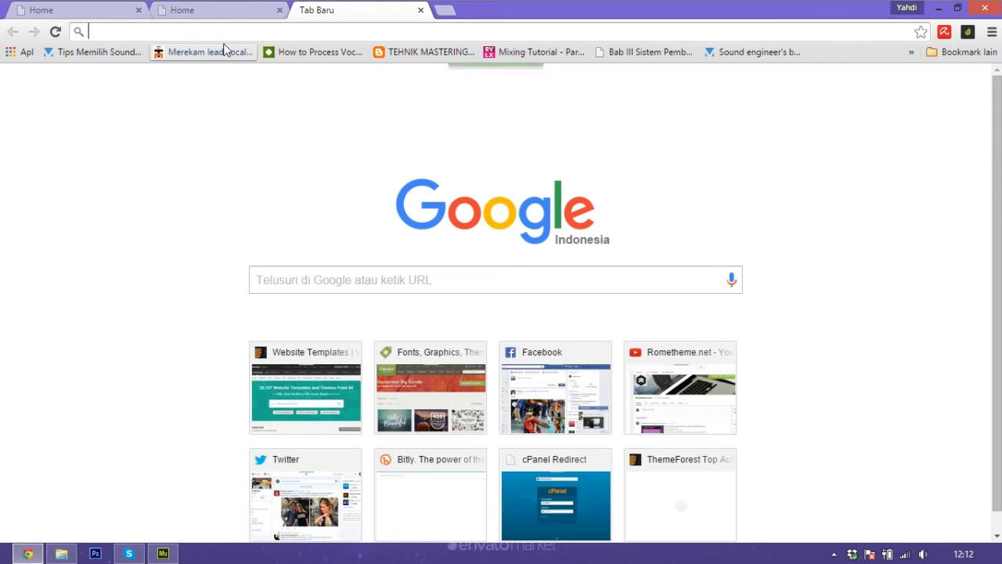
{"action": "type", "text": "fon"}
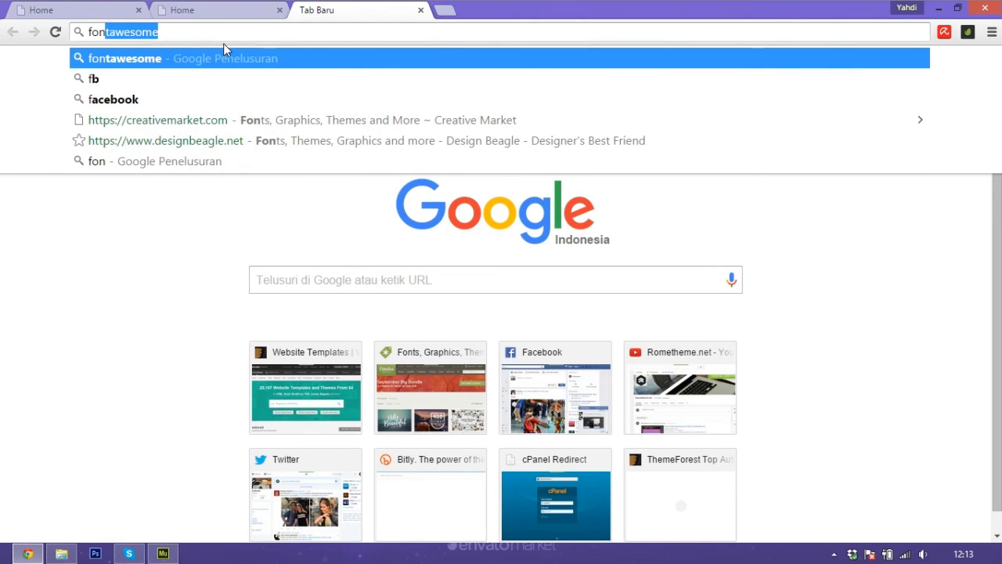
{"action": "key", "text": "Return"}
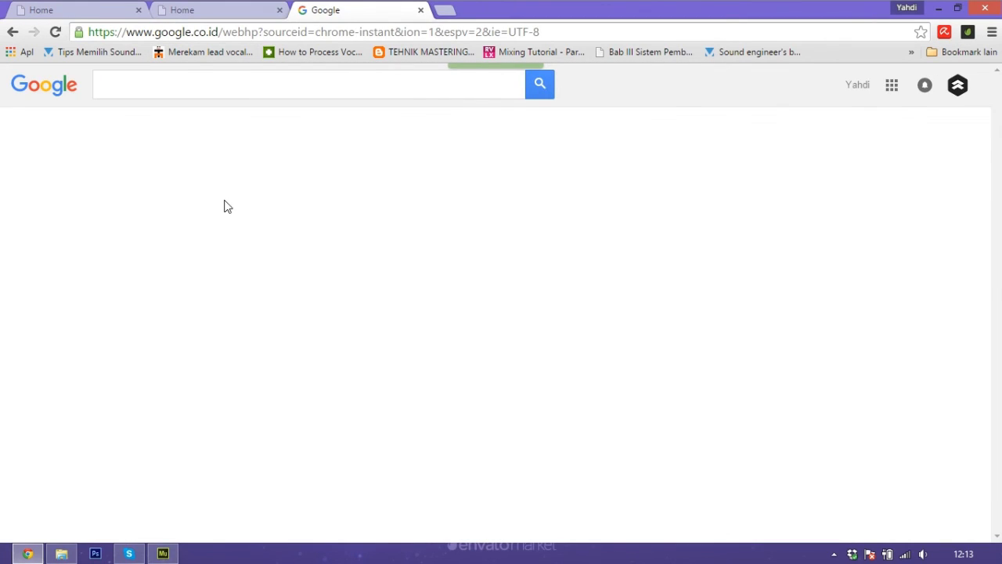
{"action": "left_click", "coordinate": [225, 202]}
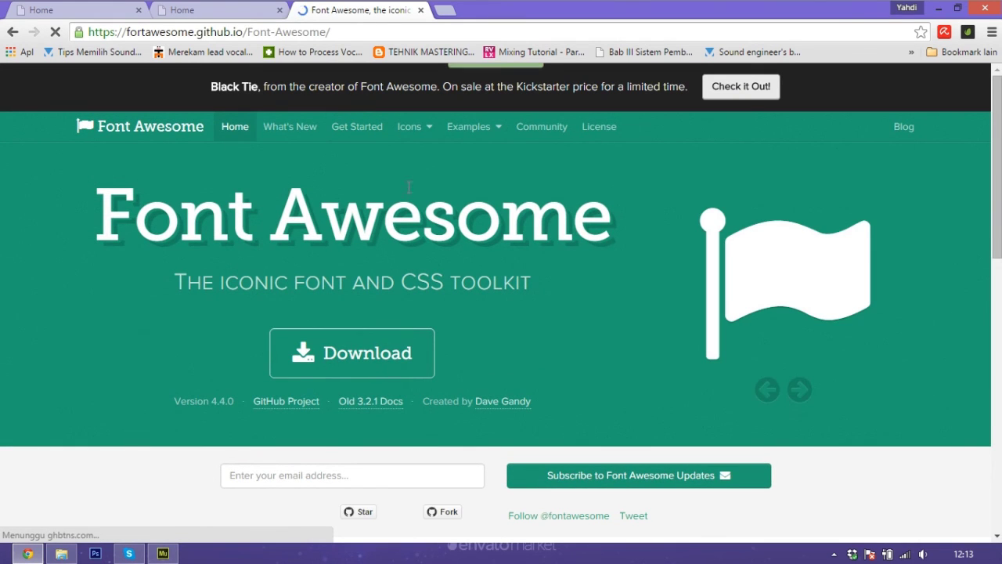
- Find the fa-bolt icon in the Font Awesome icon collection and copy its HTML code
{"action": "left_click", "coordinate": [407, 126]}
{"action": "scroll", "coordinate": [357, 268], "scroll_direction": "down", "scroll_amount": 2}
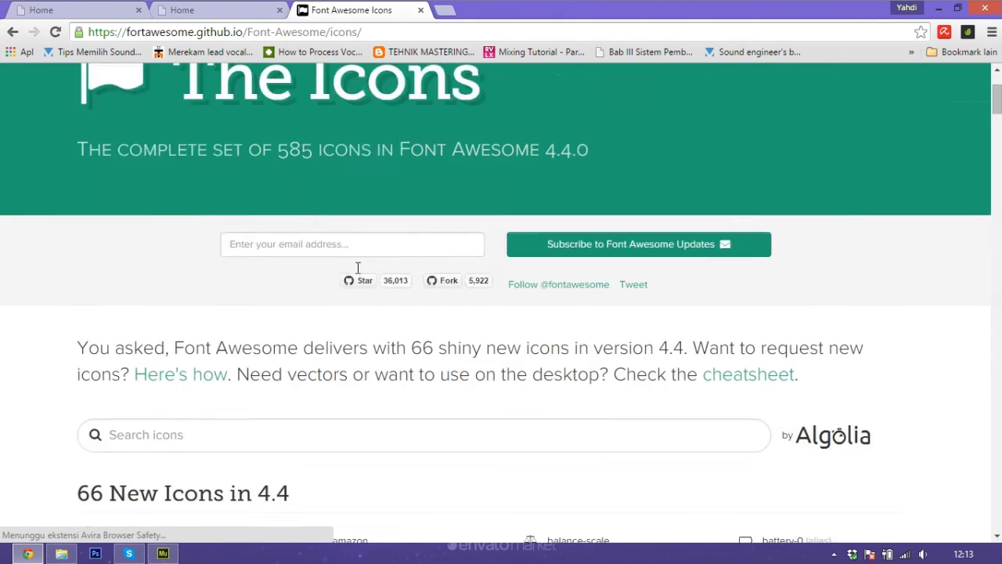
{"action": "scroll", "coordinate": [235, 266], "scroll_direction": "down", "scroll_amount": 5}
{"action": "scroll", "coordinate": [361, 332], "scroll_direction": "down", "scroll_amount": 6}
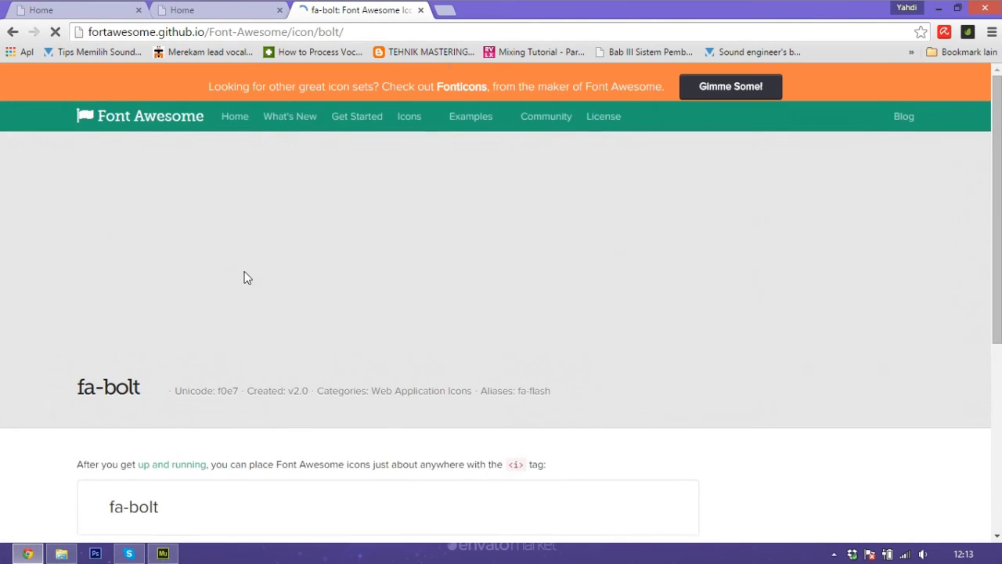
{"action": "scroll", "coordinate": [239, 266], "scroll_direction": "down", "scroll_amount": 4}
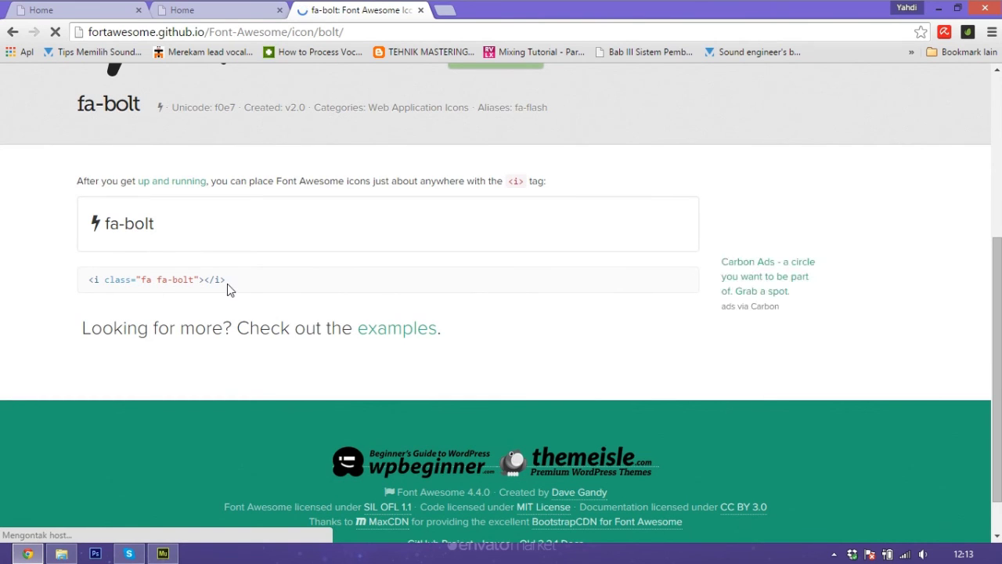
{"action": "triple_click", "coordinate": [227, 283]}
{"action": "key", "text": "ctrl+c"}
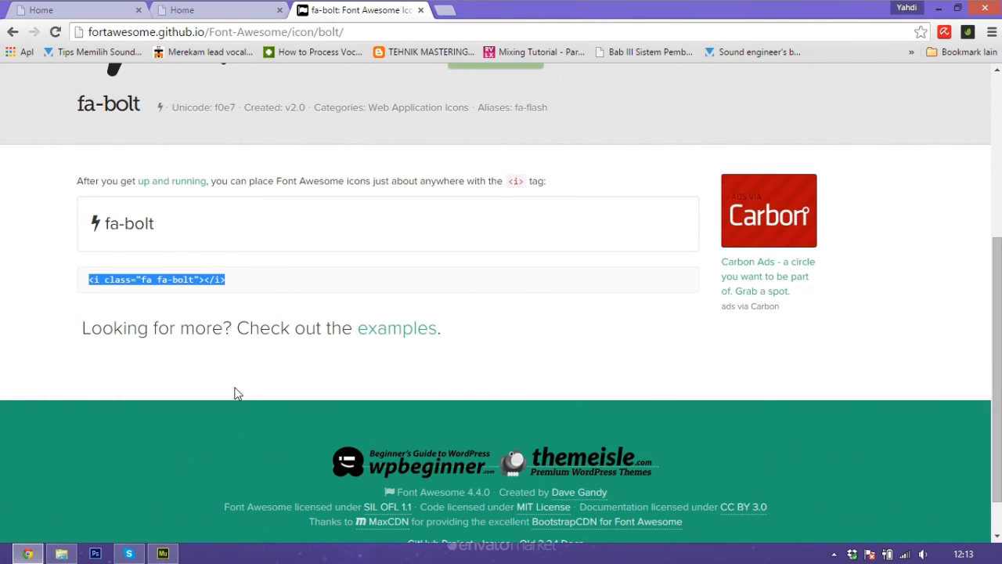
- Switch back to Adobe Muse and replace the pencil icon's HTML code with <i class="fa fa-bolt"></i>
{"action": "left_click", "coordinate": [163, 554]}
{"action": "left_click_drag", "start_coordinate": [368, 202], "coordinate": [149, 192]}
{"action": "key", "text": "ctrl+v"}
{"action": "left_click", "coordinate": [707, 371]}
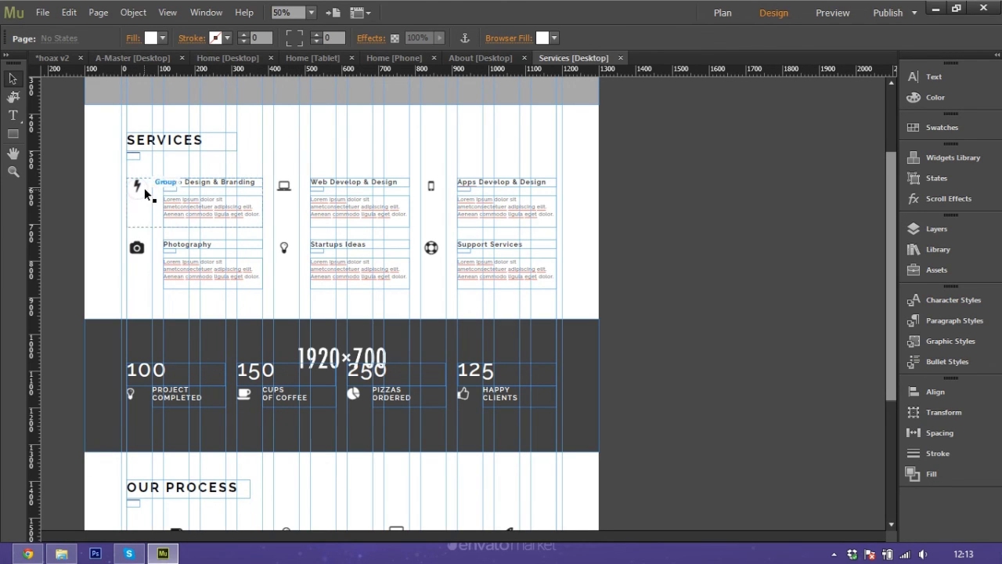
- Select the statistics section's background, check its statistic_bg.jpg entry in the Assets list, and deselect it
{"action": "scroll", "coordinate": [360, 172], "scroll_direction": "down", "scroll_amount": 4}
{"action": "left_click", "coordinate": [488, 162]}
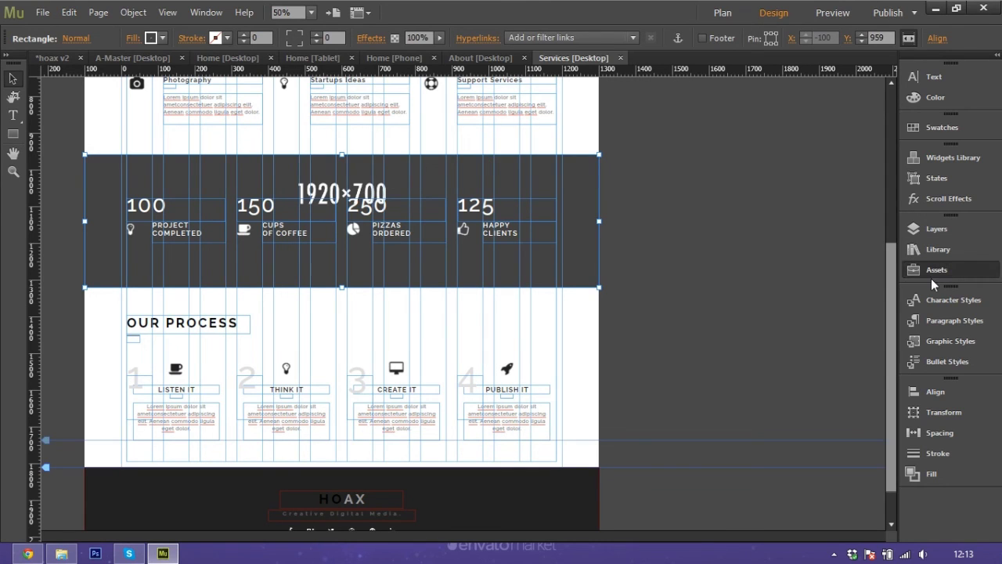
{"action": "left_click", "coordinate": [910, 270]}
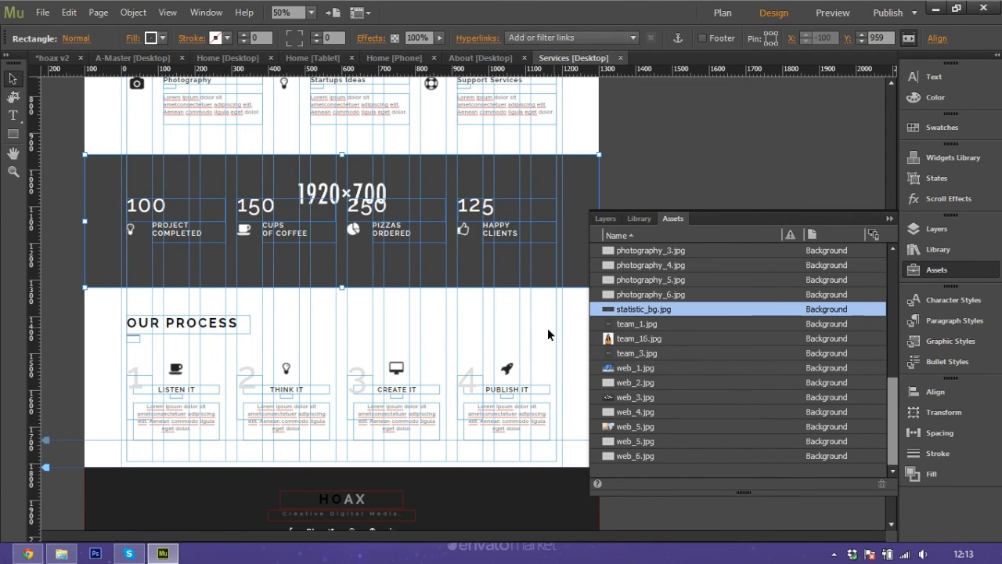
{"action": "scroll", "coordinate": [469, 305], "scroll_direction": "down", "scroll_amount": 1}
{"action": "left_click", "coordinate": [410, 269]}
{"action": "scroll", "coordinate": [409, 268], "scroll_direction": "up", "scroll_amount": 2}
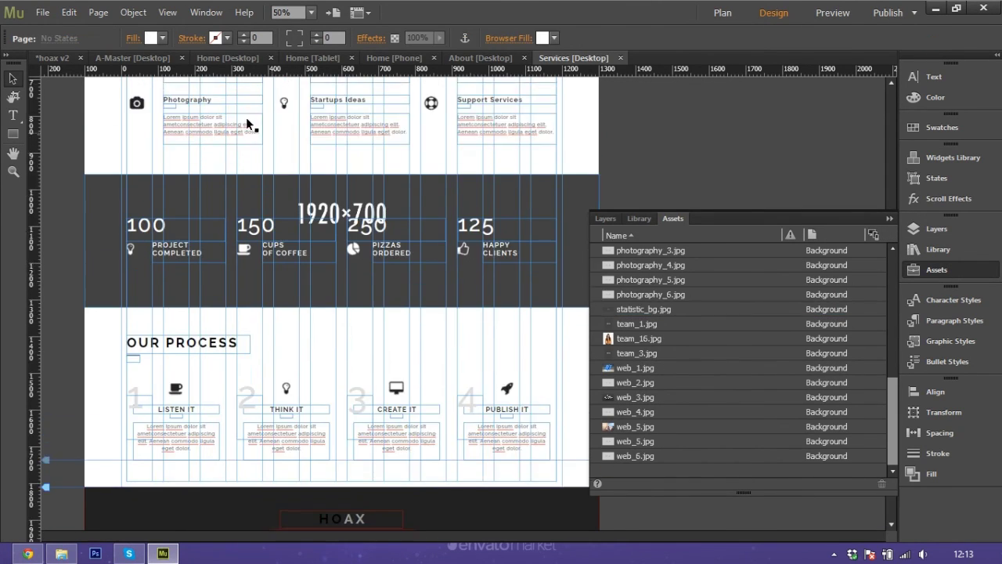
- Open the Contact page from the site plan and check its header rectangle's image entry in the Assets list, closing the list when done
{"action": "left_click", "coordinate": [57, 62]}
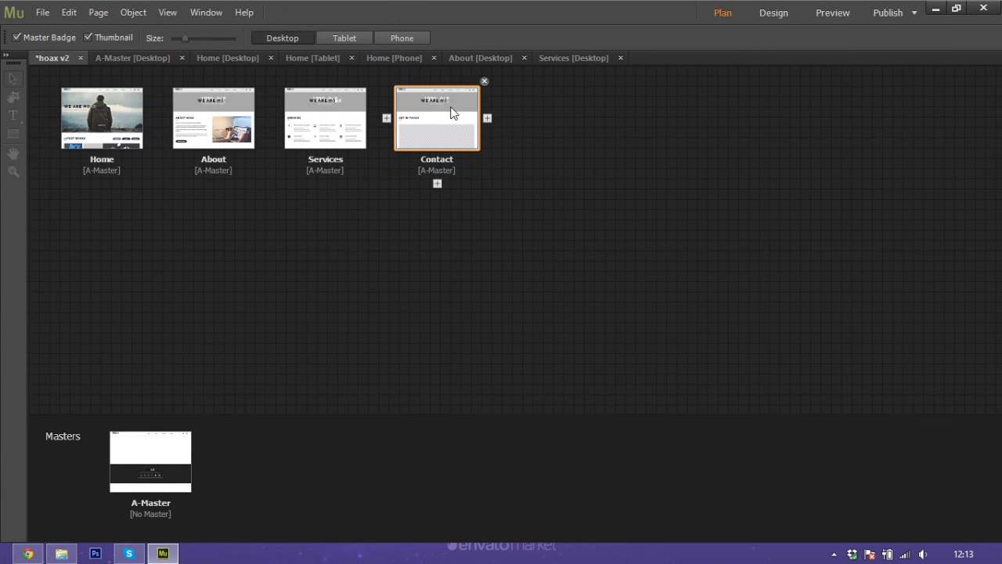
{"action": "double_click", "coordinate": [450, 106]}
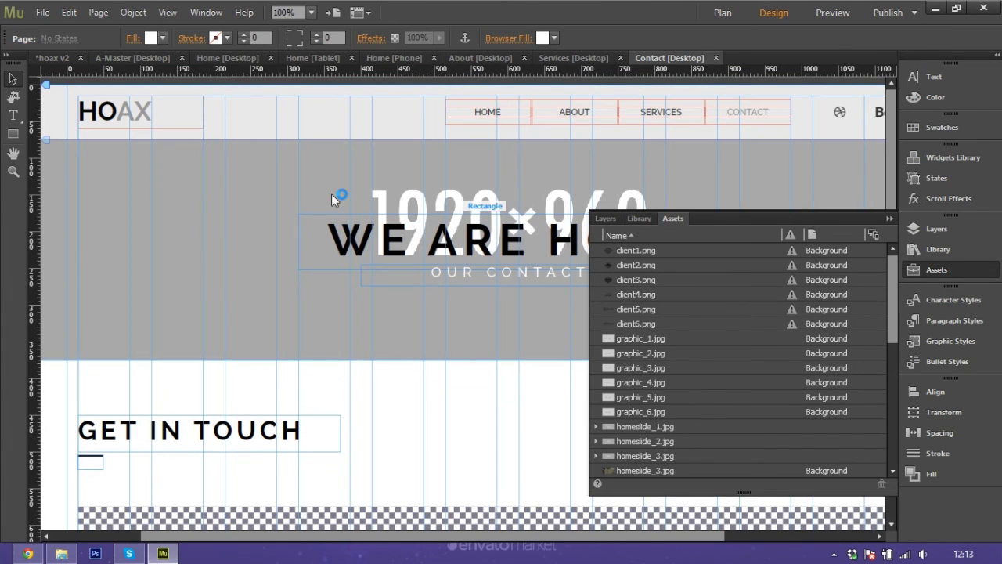
{"action": "left_click", "coordinate": [355, 218]}
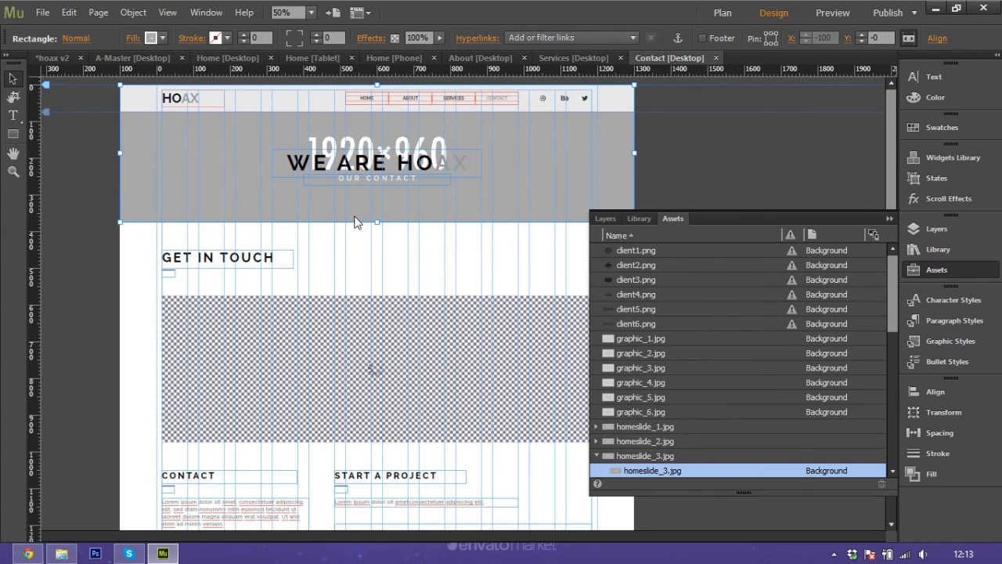
{"action": "key", "text": "ctrl+minus"}
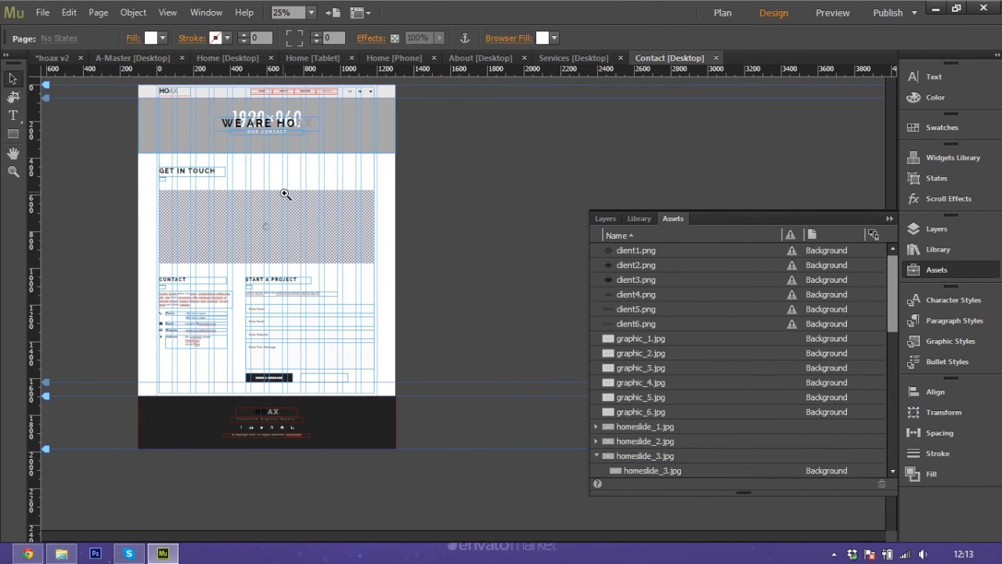
{"action": "left_click", "coordinate": [285, 194]}
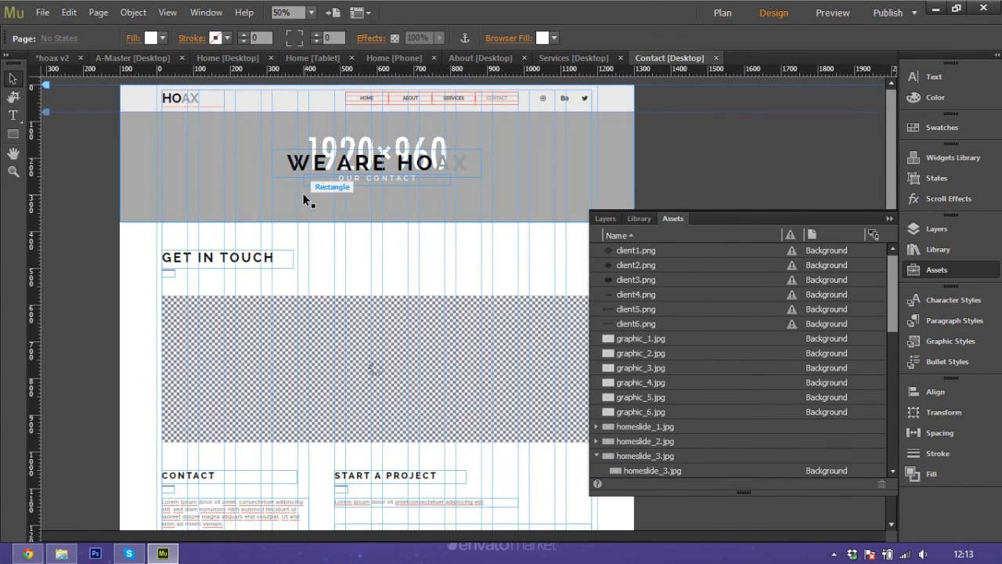
{"action": "left_click", "coordinate": [889, 220]}
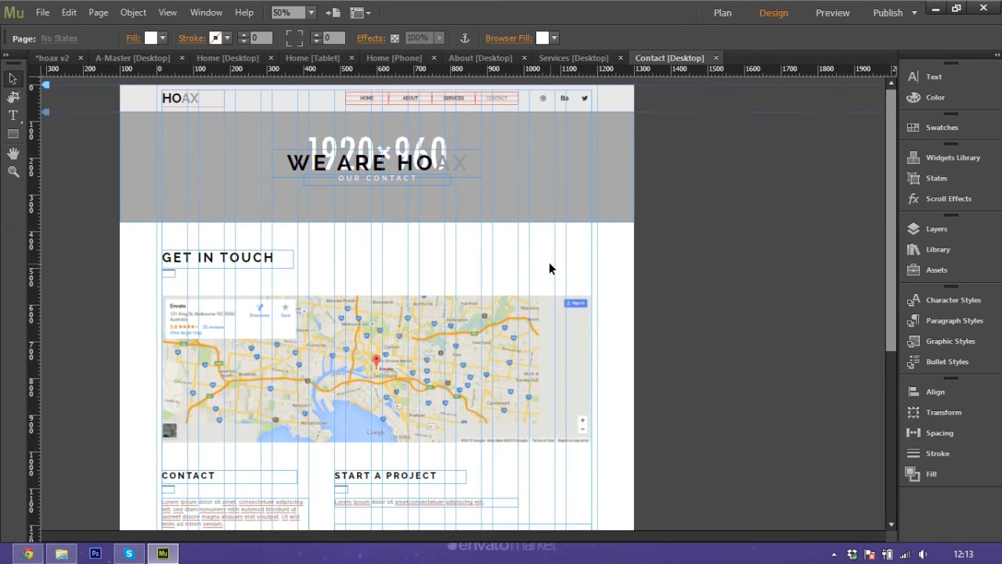
- View the options of the Google Maps widget under Get in Touch, including address, map kind and zoom level, and deselect it
{"action": "scroll", "coordinate": [549, 262], "scroll_direction": "down", "scroll_amount": 1}
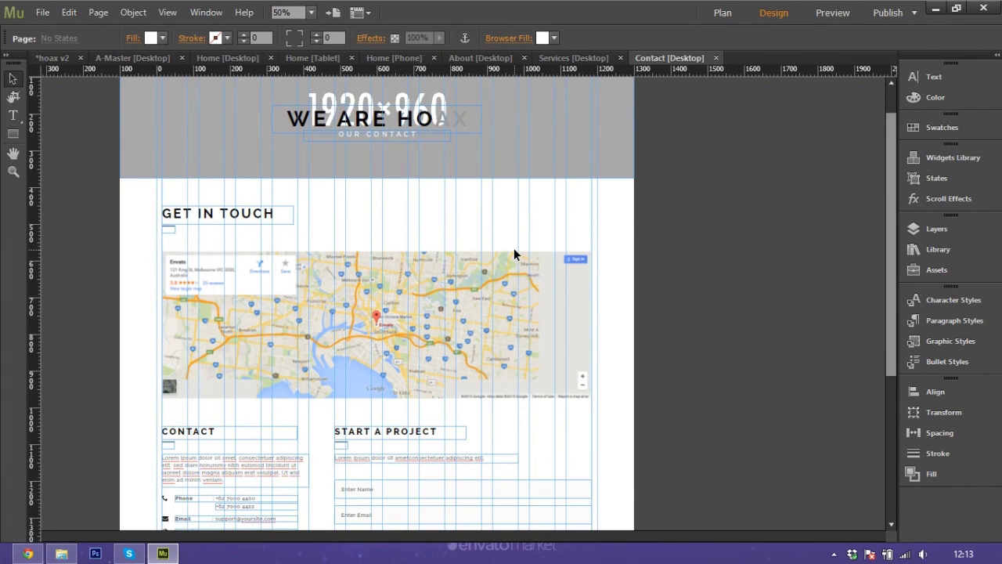
{"action": "left_click", "coordinate": [548, 261]}
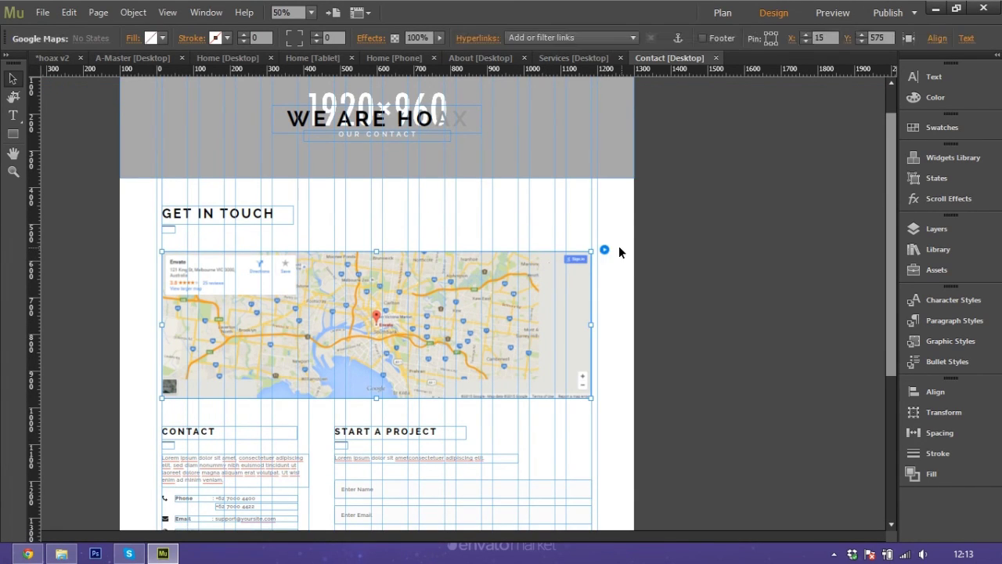
{"action": "left_click", "coordinate": [604, 249]}
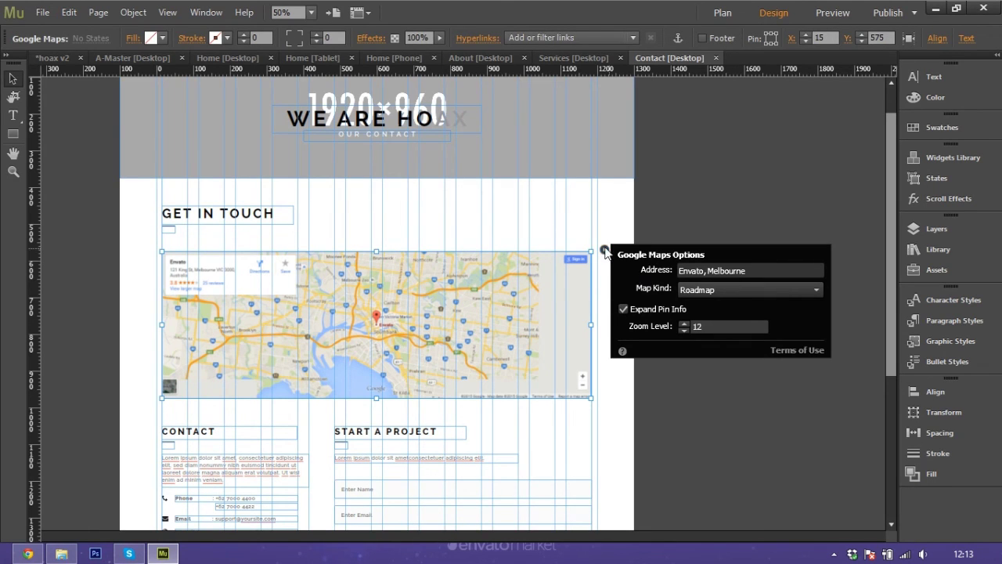
{"action": "left_click", "coordinate": [604, 250]}
{"action": "left_click", "coordinate": [530, 231]}
- View the contact form's options under Start a Project, including recipient e-mail and standard fields, and deselect the form
{"action": "scroll", "coordinate": [530, 230], "scroll_direction": "down", "scroll_amount": 2}
{"action": "scroll", "coordinate": [520, 225], "scroll_direction": "down", "scroll_amount": 1}
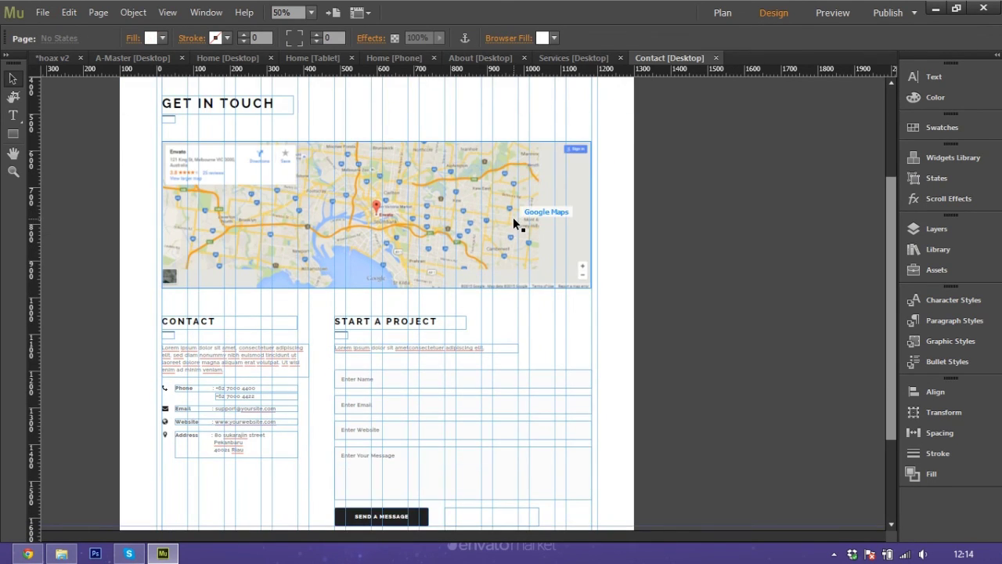
{"action": "scroll", "coordinate": [513, 219], "scroll_direction": "down", "scroll_amount": 3}
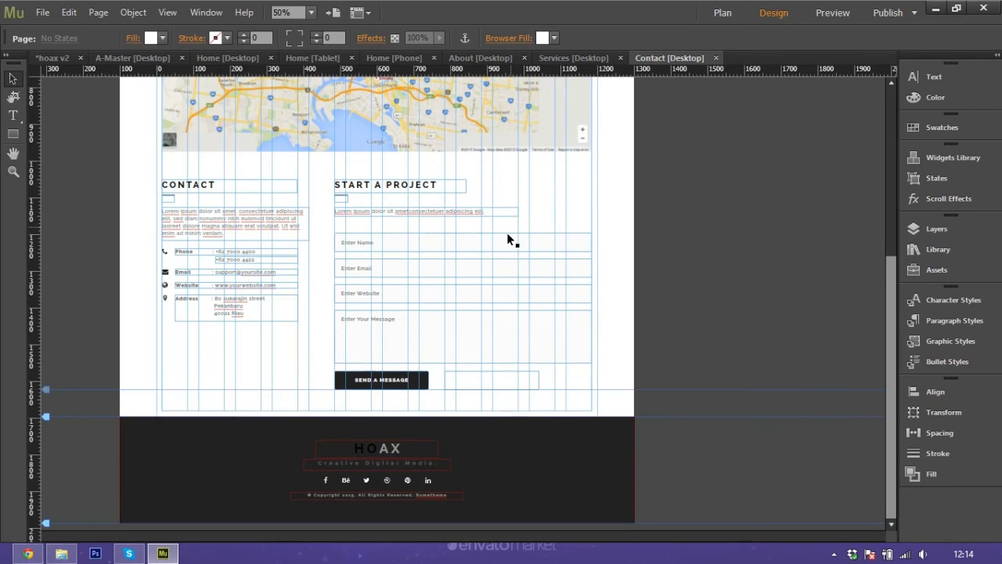
{"action": "scroll", "coordinate": [506, 243], "scroll_direction": "up", "scroll_amount": 2}
{"action": "left_click", "coordinate": [555, 360]}
{"action": "left_click", "coordinate": [605, 319]}
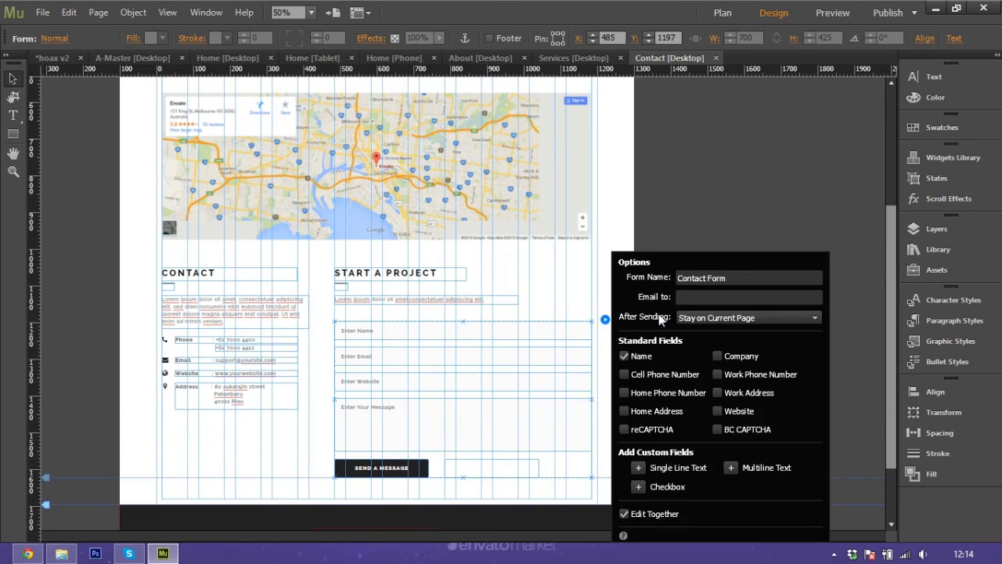
{"action": "left_click", "coordinate": [582, 279]}
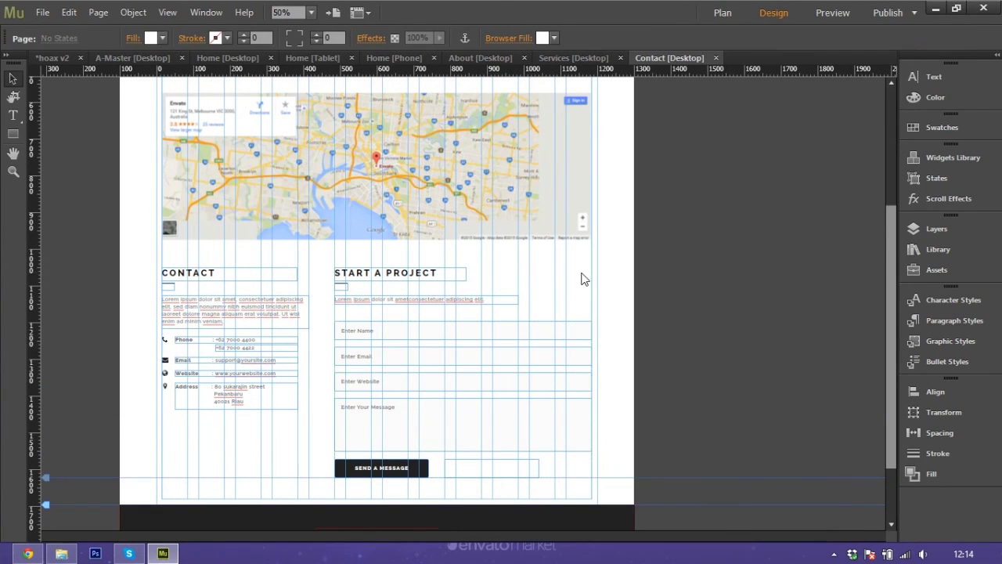
{"action": "scroll", "coordinate": [626, 286], "scroll_direction": "up", "scroll_amount": 5}
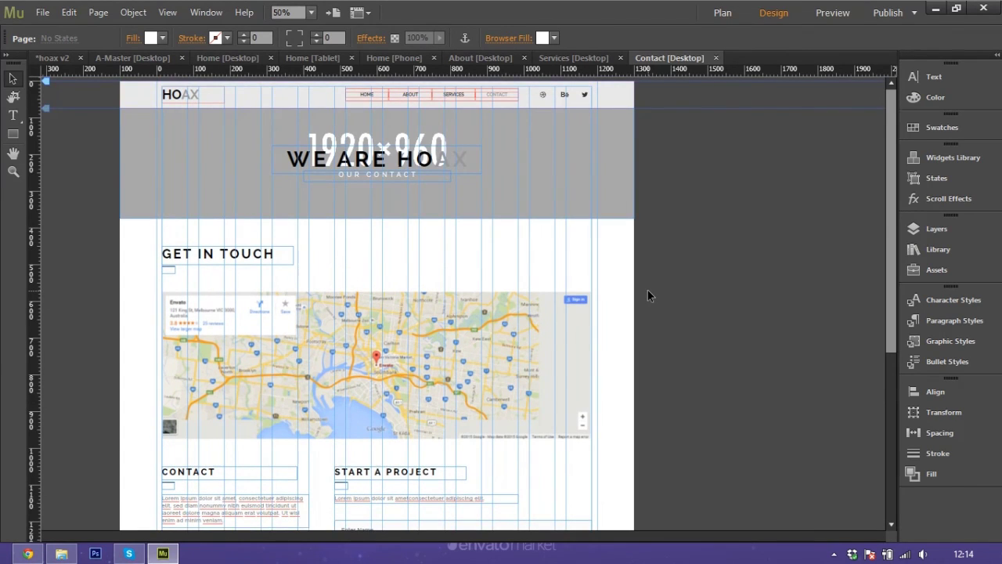